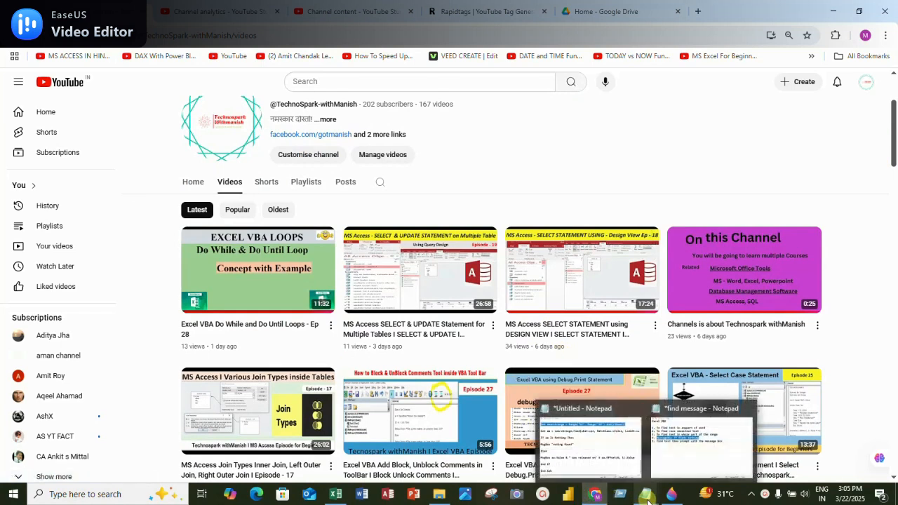
Switch to the dget function workbook in Excel
{"action": "mouse_move", "coordinate": [336, 498]}
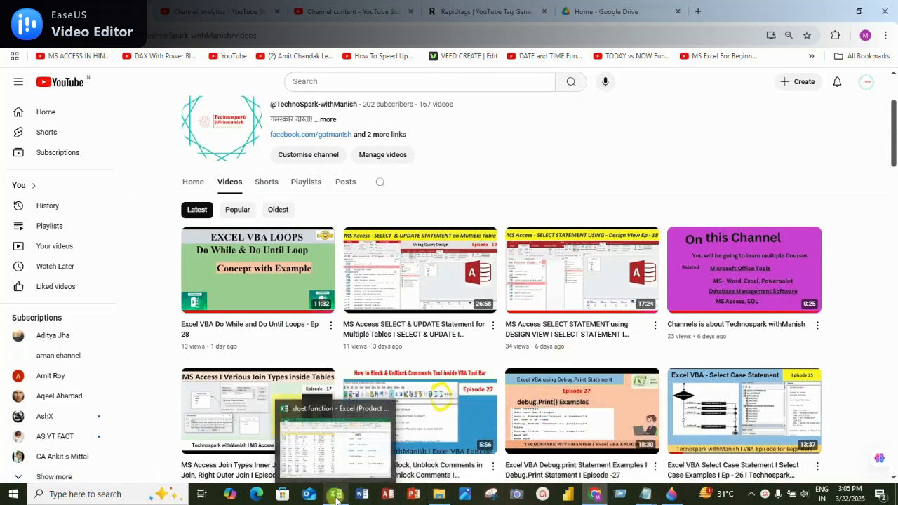
{"action": "left_click", "coordinate": [336, 446]}
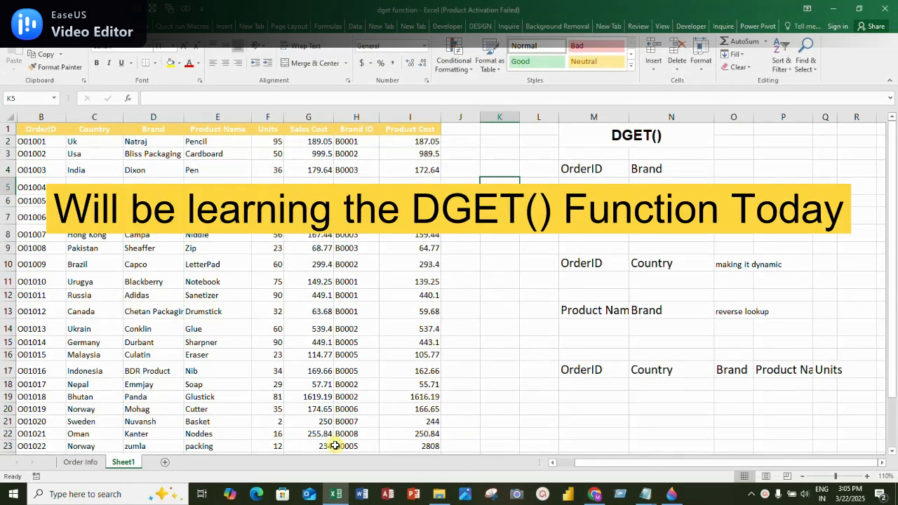
{"action": "left_click", "coordinate": [832, 10]}
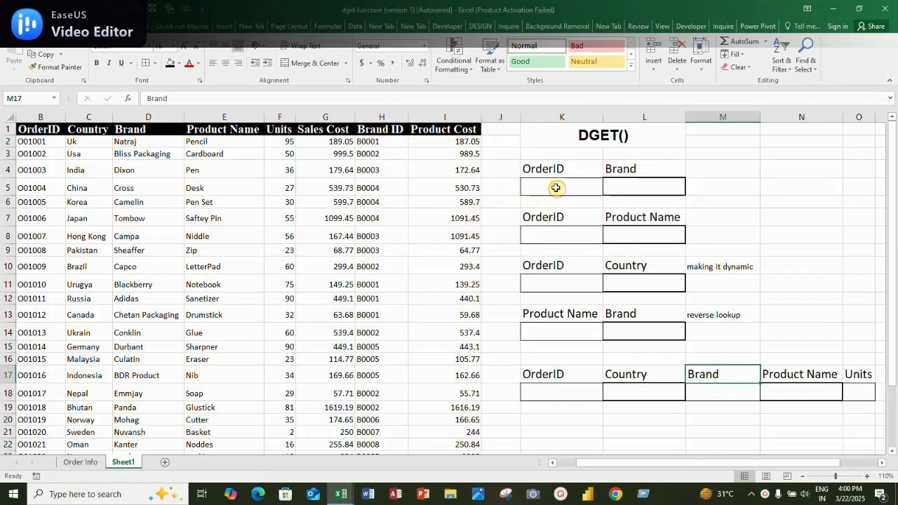
Examine the OrderID and Brand headings and the empty lookup cells beneath them in K4:L5
{"action": "left_click", "coordinate": [555, 187]}
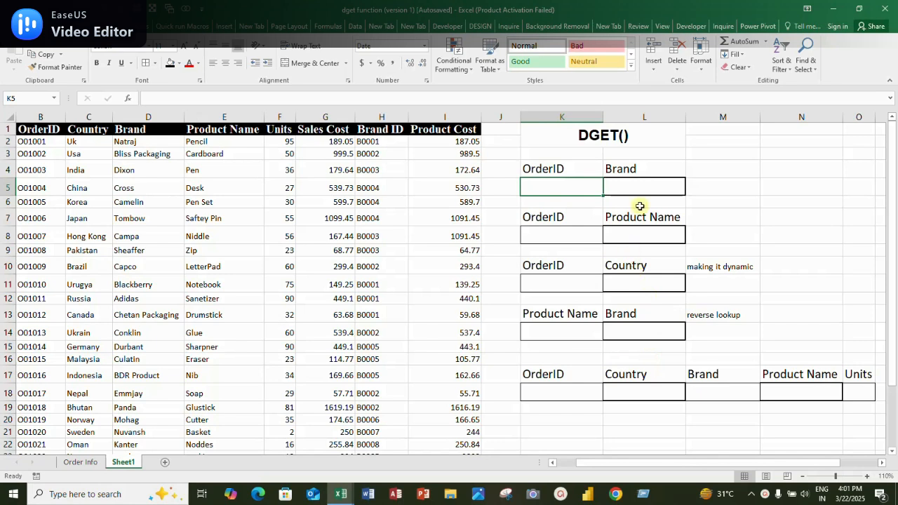
{"action": "left_click_drag", "start_coordinate": [545, 169], "coordinate": [631, 173]}
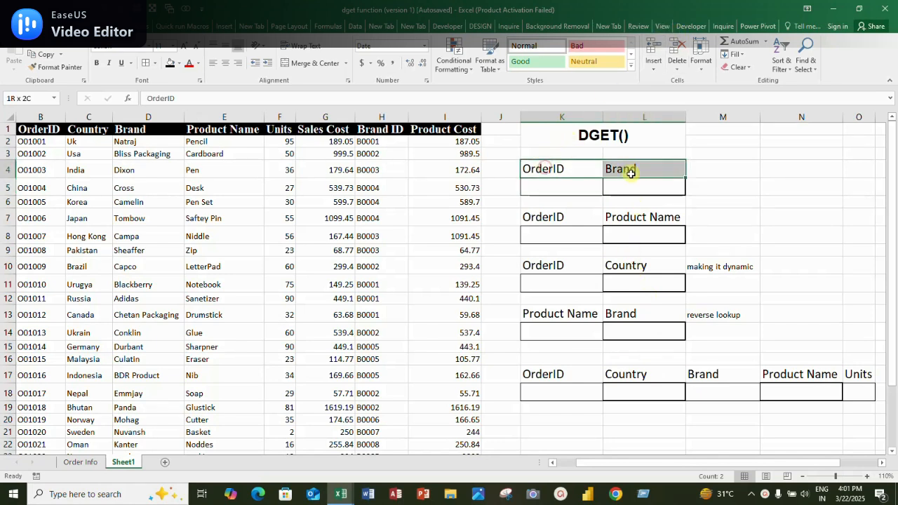
{"action": "left_click", "coordinate": [581, 168]}
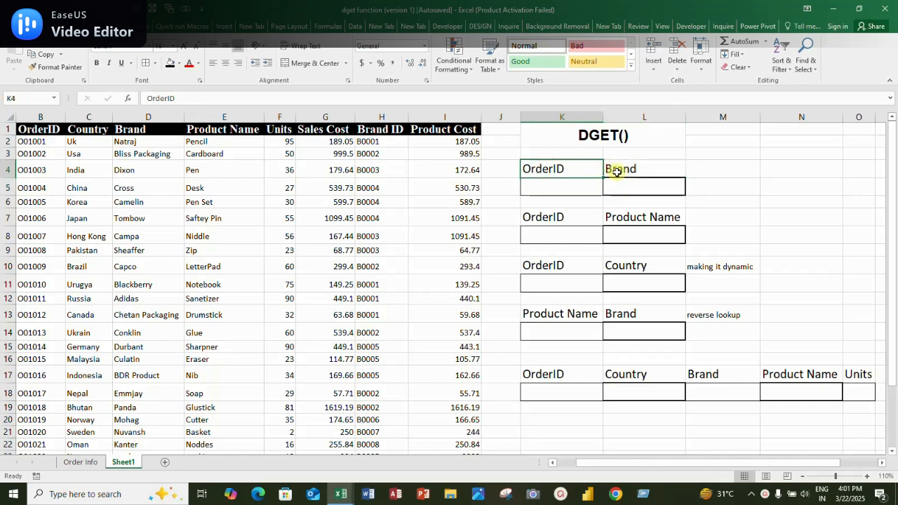
{"action": "left_click", "coordinate": [593, 185]}
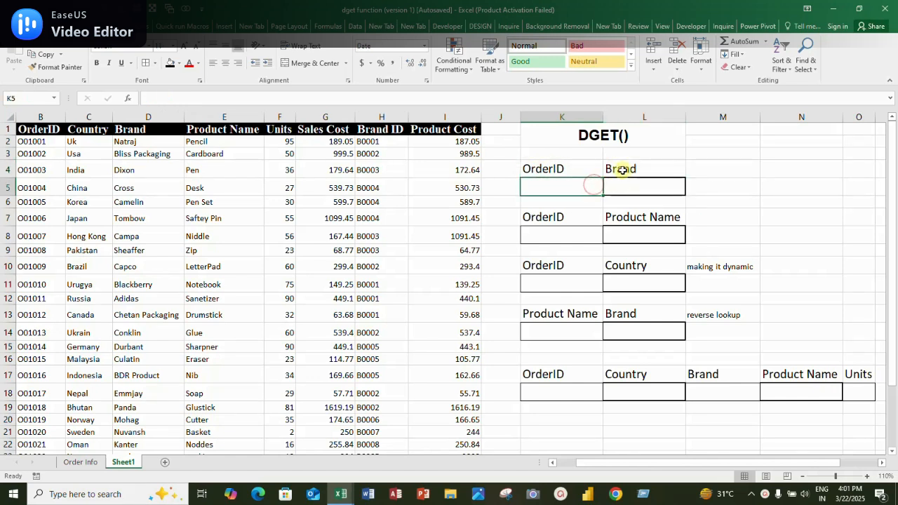
{"action": "left_click", "coordinate": [622, 170]}
{"action": "left_click", "coordinate": [551, 186]}
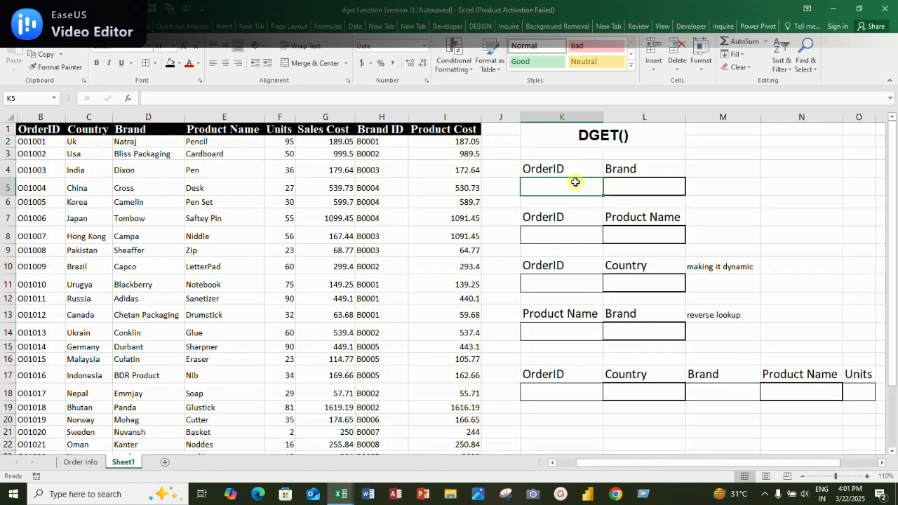
{"action": "left_click_drag", "start_coordinate": [573, 171], "coordinate": [626, 184]}
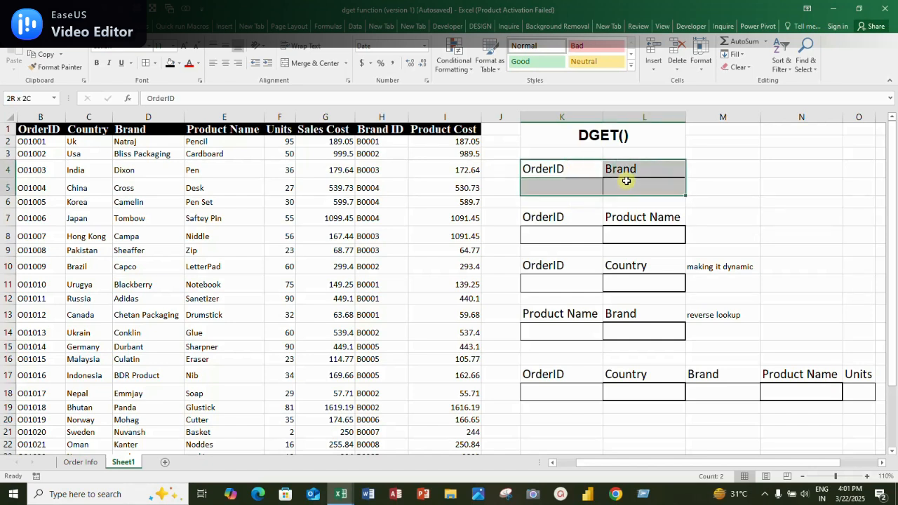
{"action": "left_click", "coordinate": [566, 180]}
{"action": "left_click", "coordinate": [564, 167]}
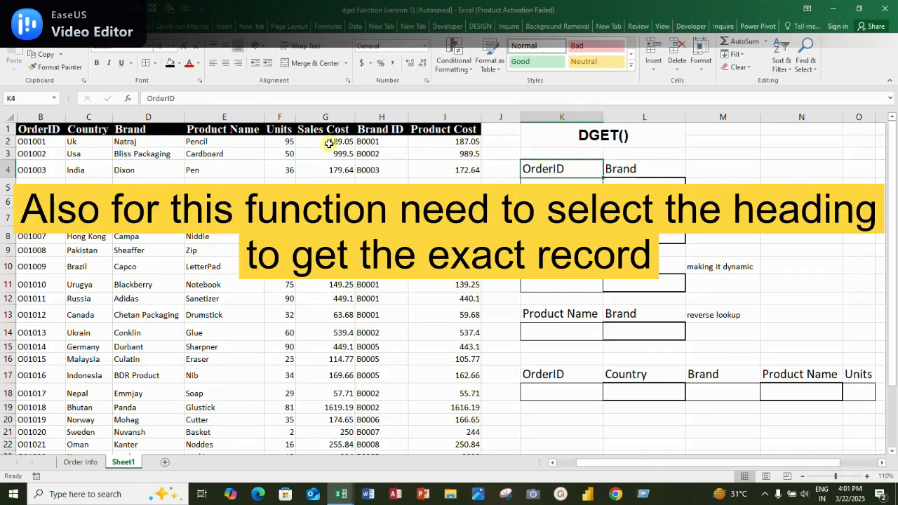
{"action": "left_click", "coordinate": [634, 185]}
{"action": "left_click_drag", "start_coordinate": [563, 162], "coordinate": [601, 187]}
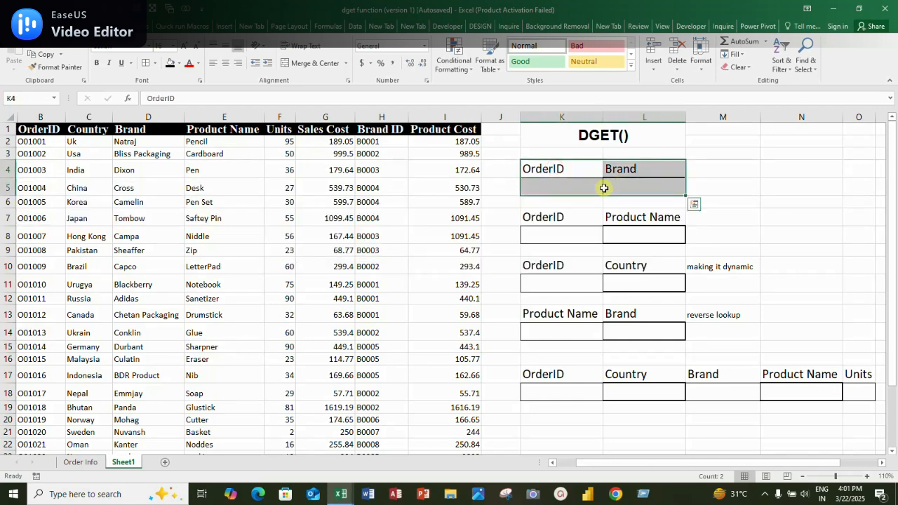
{"action": "left_click", "coordinate": [555, 185]}
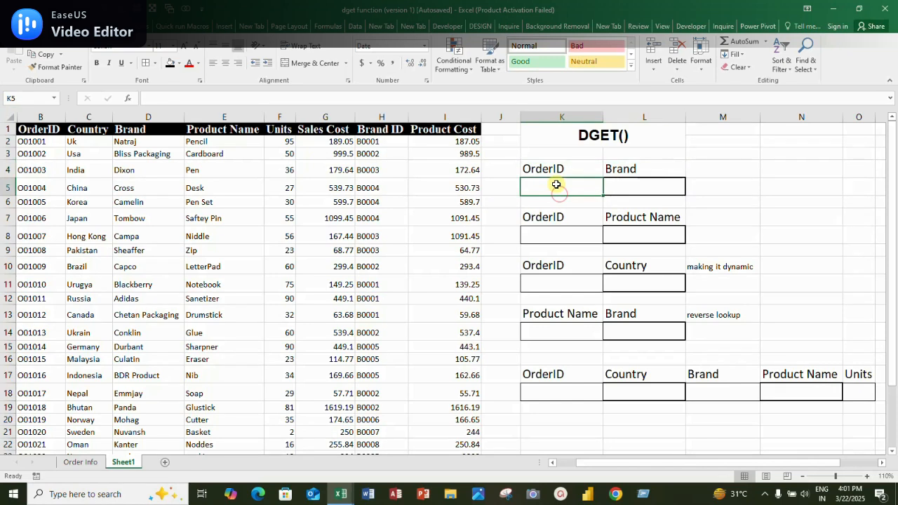
{"action": "left_click", "coordinate": [556, 164]}
{"action": "left_click", "coordinate": [632, 172]}
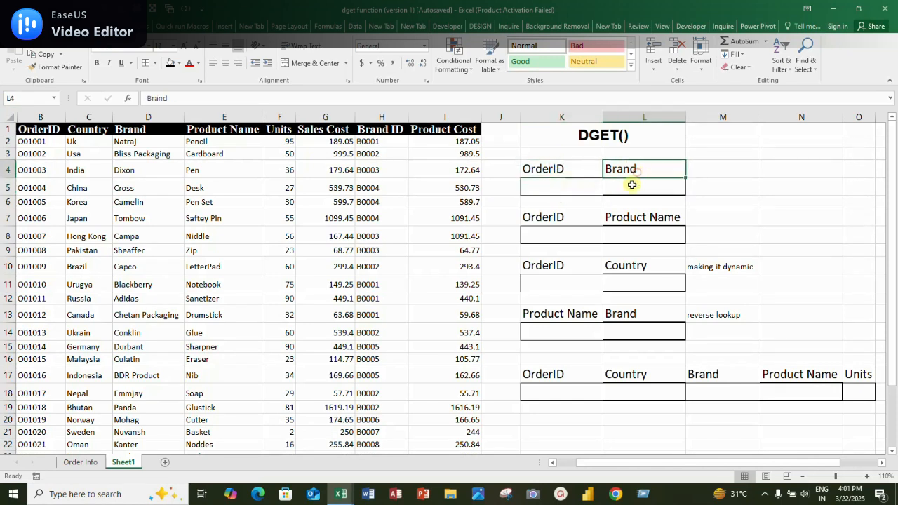
{"action": "left_click", "coordinate": [560, 188]}
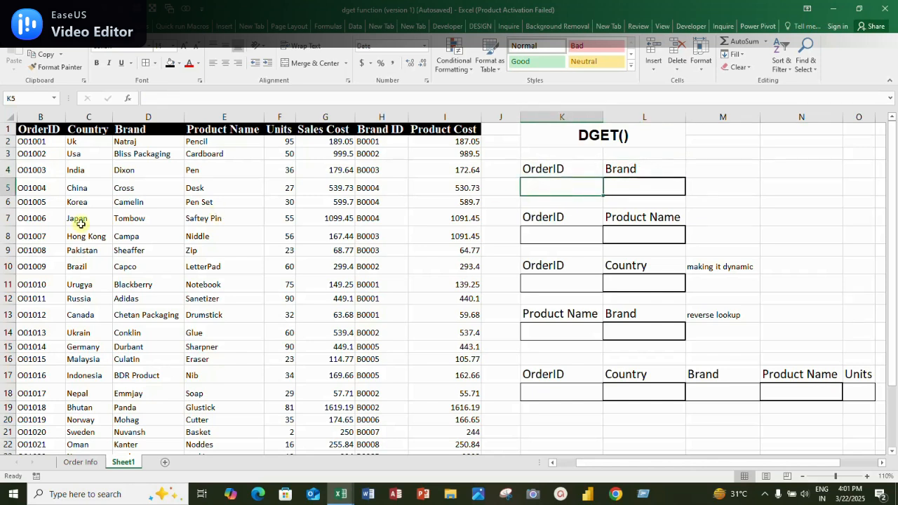
Copy the order ID from B11 and paste only its value into the OrderID lookup cell K5
{"action": "left_click", "coordinate": [40, 170]}
{"action": "left_click", "coordinate": [39, 284]}
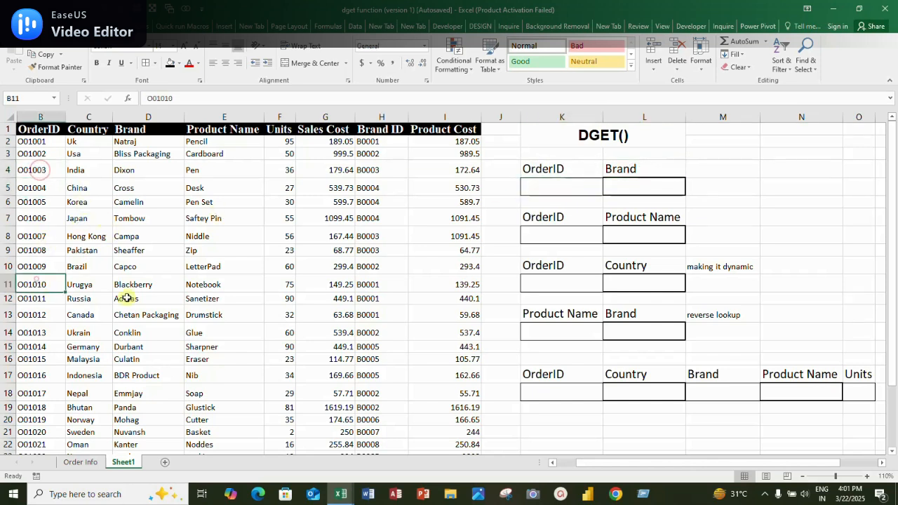
{"action": "key", "text": "ctrl+c"}
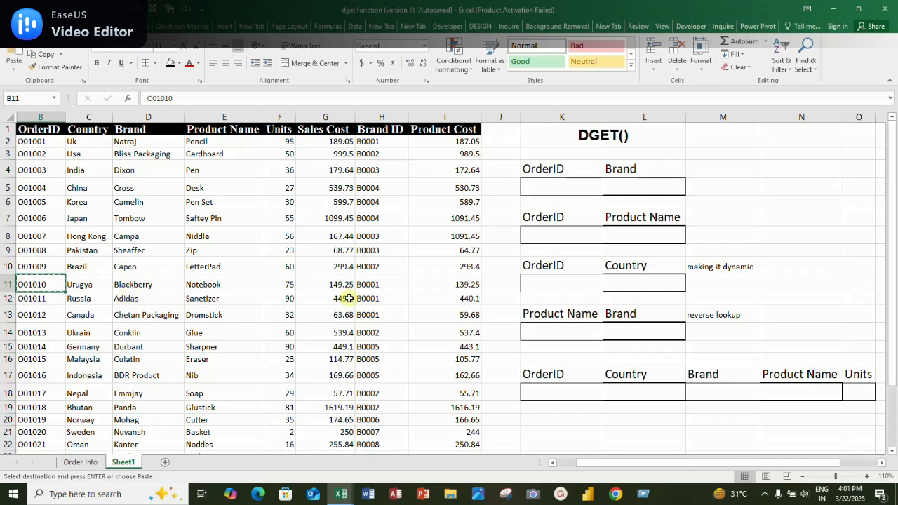
{"action": "left_click", "coordinate": [528, 186]}
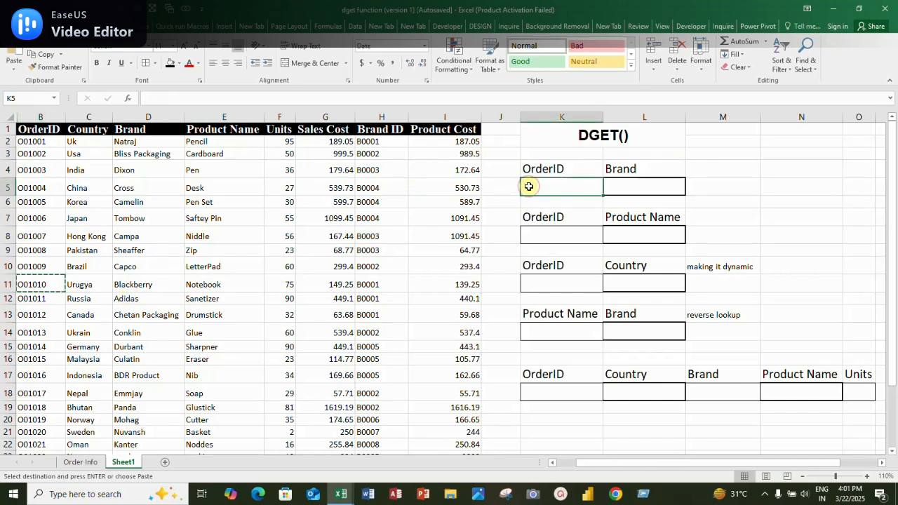
{"action": "key", "text": "ctrl+alt+v"}
{"action": "key", "text": "v"}
{"action": "key", "text": "Return"}
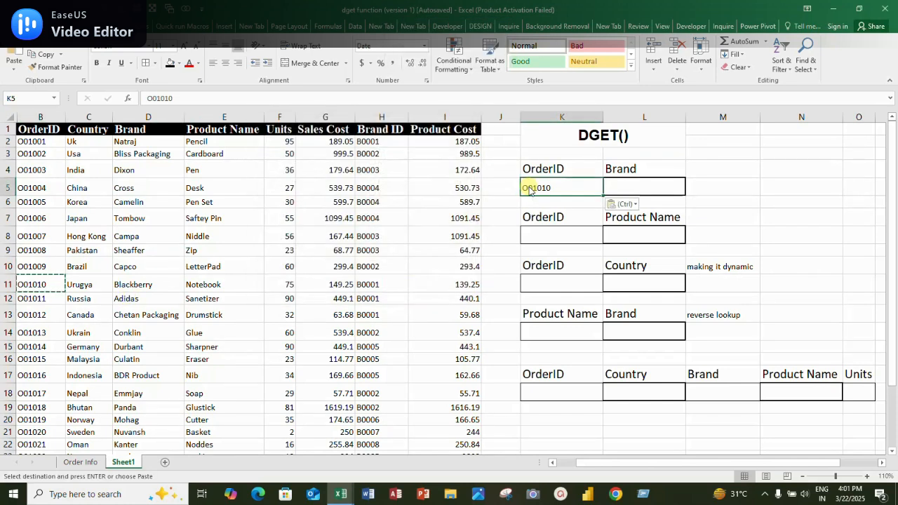
Start a DGET formula in the Brand cell L5 with the whole table B1:I25, headers included, as the database
{"action": "left_click", "coordinate": [626, 183]}
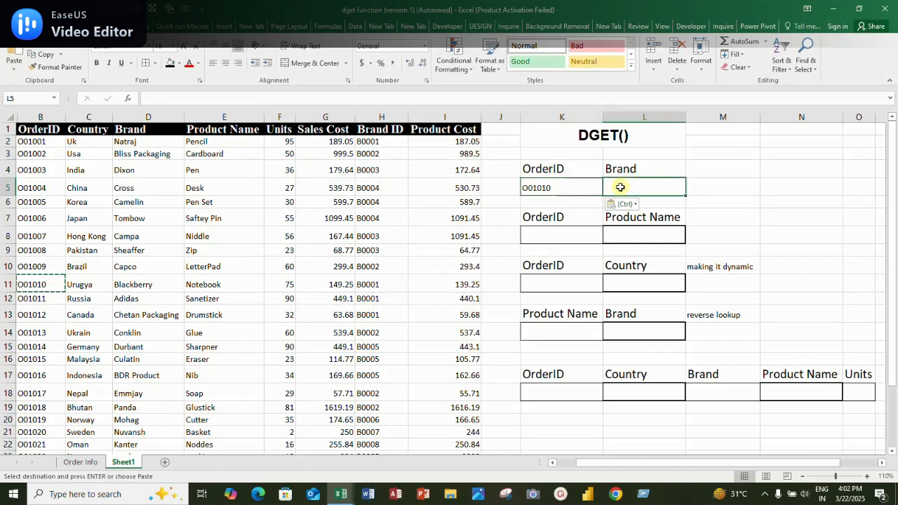
{"action": "type", "text": "="}
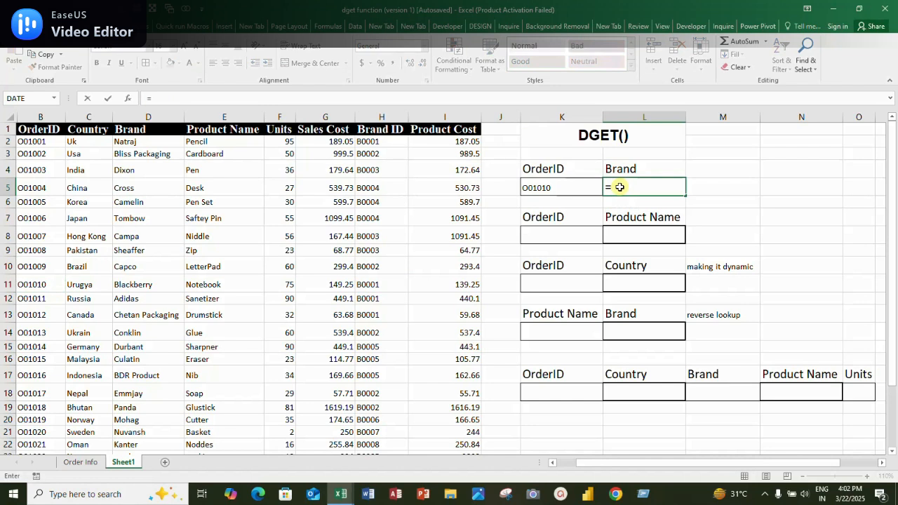
{"action": "type", "text": "dget"}
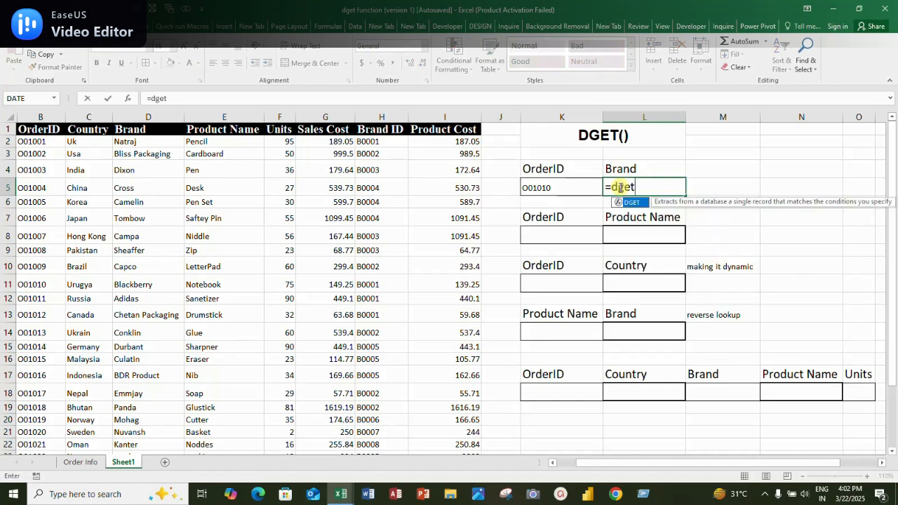
{"action": "key", "text": "Tab"}
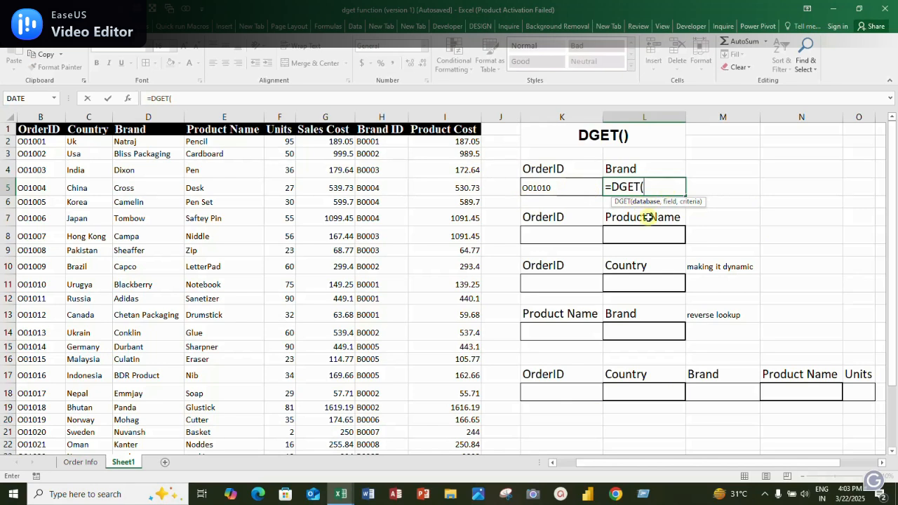
{"action": "left_click", "coordinate": [50, 128]}
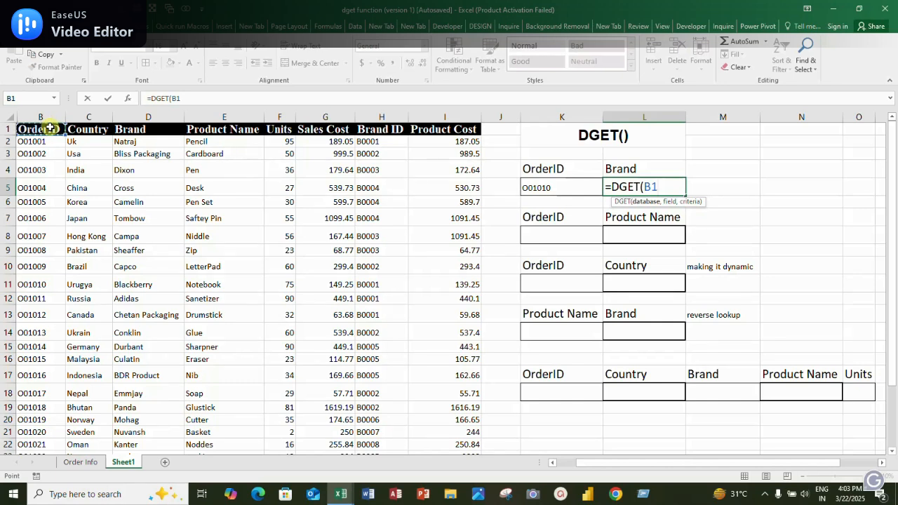
{"action": "key", "text": "ctrl+shift+Right"}
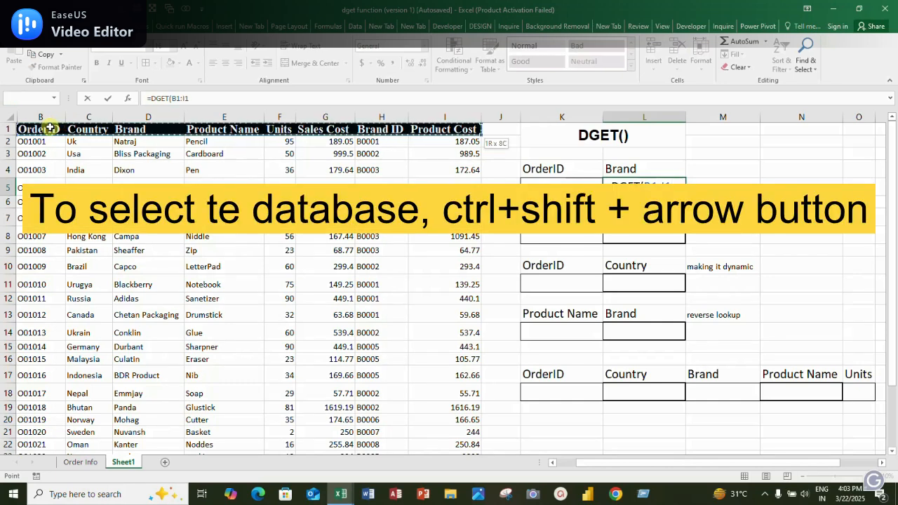
{"action": "key", "text": "ctrl+shift+Down"}
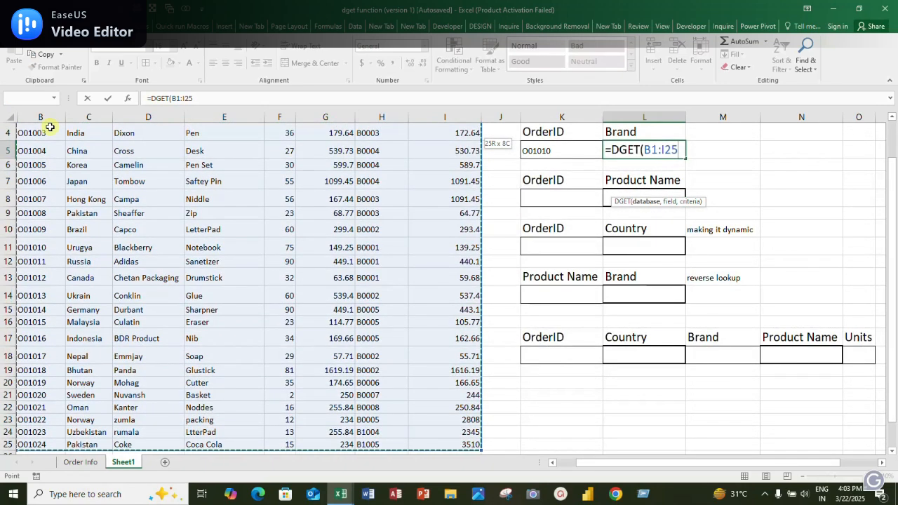
{"action": "type", "text": ","}
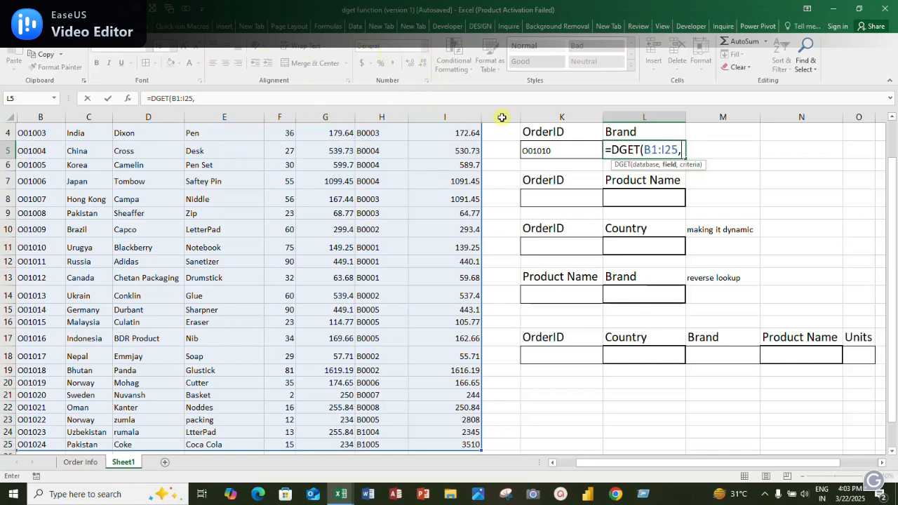
Complete the DGET formula in L5 with field 3 and criteria range K4:K5
{"action": "left_click_drag", "start_coordinate": [888, 173], "coordinate": [884, 113]}
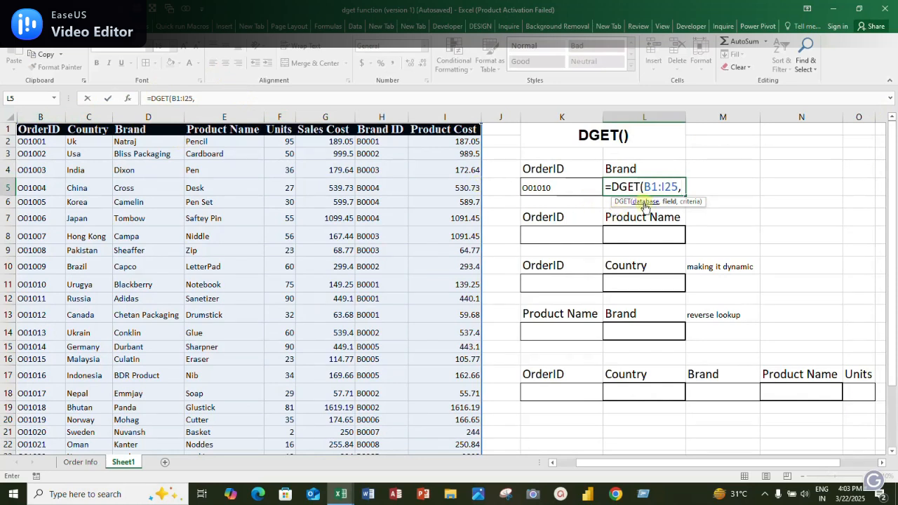
{"action": "type", "text": "3,"}
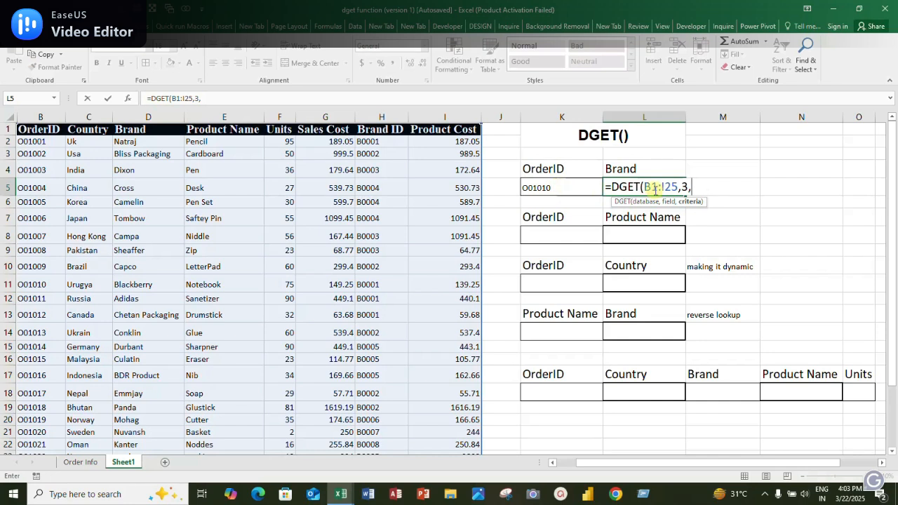
{"action": "left_click_drag", "start_coordinate": [558, 168], "coordinate": [560, 182]}
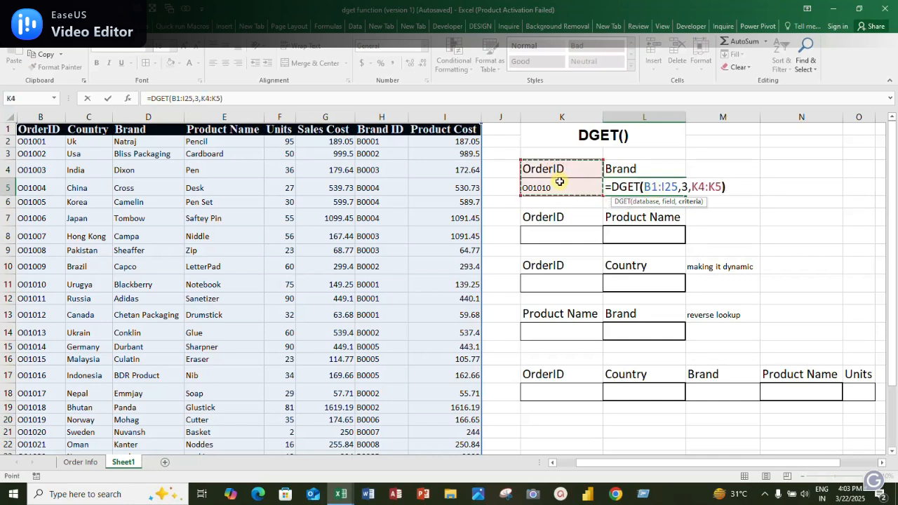
{"action": "key", "text": "Return"}
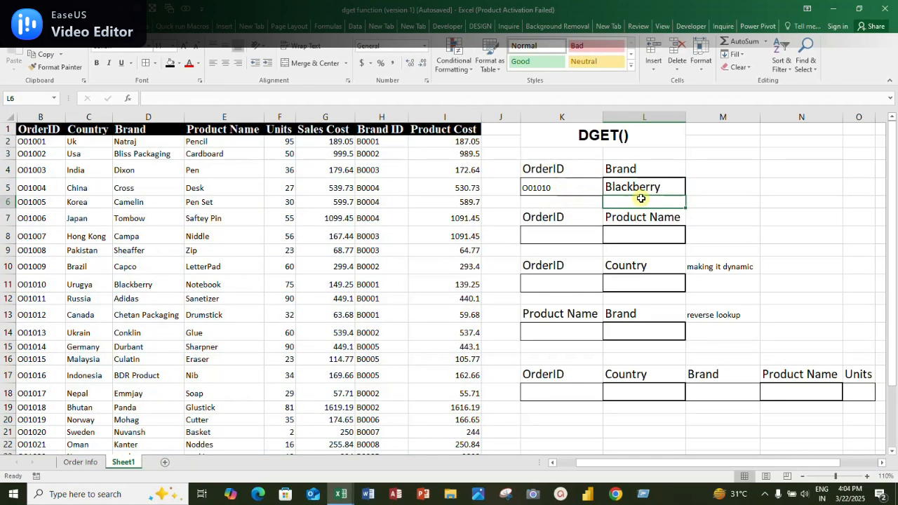
Check the Brand result in L5 against the matching order's row in the source table
{"action": "left_click", "coordinate": [633, 173]}
{"action": "left_click", "coordinate": [632, 186]}
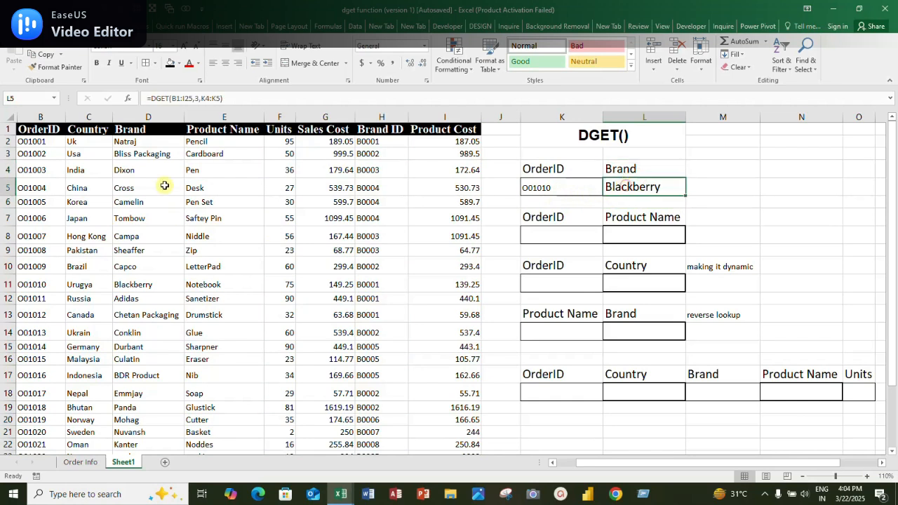
{"action": "left_click", "coordinate": [34, 170]}
{"action": "key", "text": "Down"}
{"action": "key", "text": "Down"}
{"action": "key", "text": "Down"}
{"action": "key", "text": "Down"}
{"action": "key", "text": "Down"}
{"action": "key", "text": "Down"}
{"action": "key", "text": "Down"}
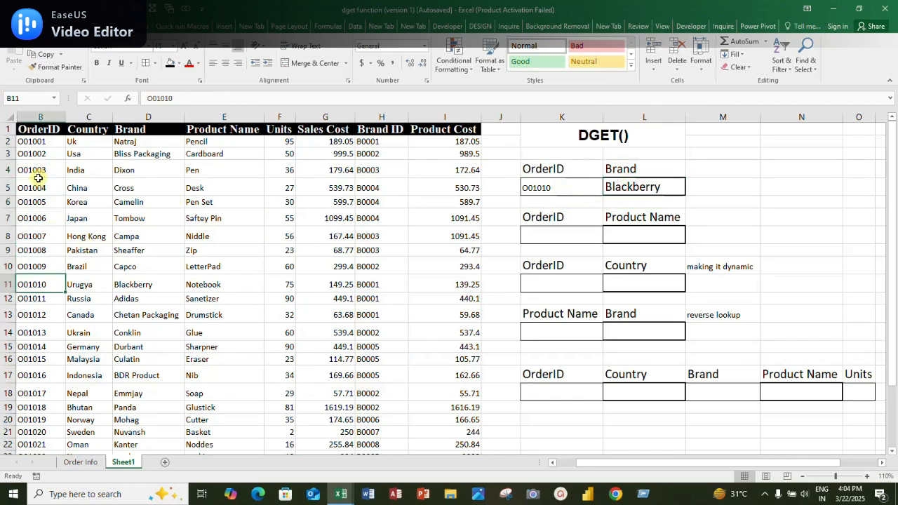
{"action": "key", "text": "Right"}
{"action": "key", "text": "Right"}
{"action": "key", "text": "Up"}
{"action": "key", "text": "Down"}
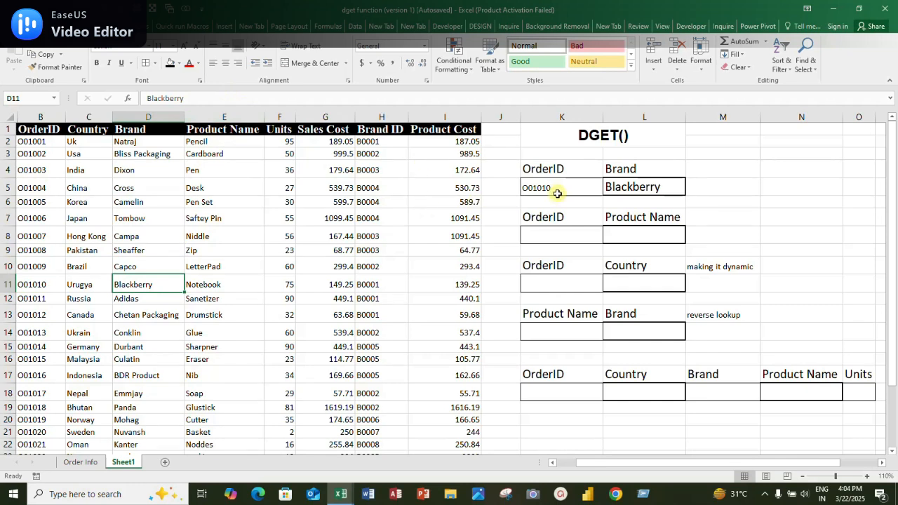
Copy the order ID from K5 into K8, the OrderID cell of the Product Name lookup
{"action": "left_click", "coordinate": [556, 228]}
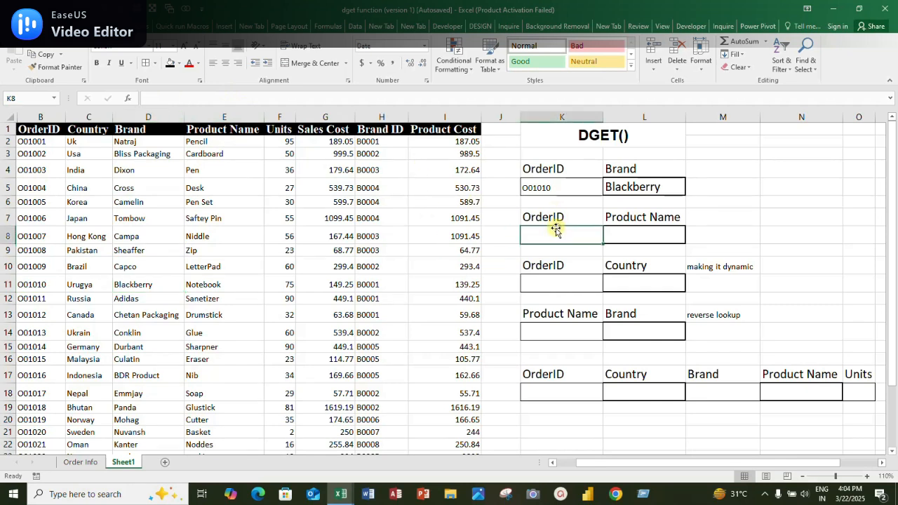
{"action": "left_click", "coordinate": [549, 189]}
{"action": "key", "text": "ctrl+c"}
{"action": "left_click", "coordinate": [558, 235]}
{"action": "key", "text": "ctrl+v"}
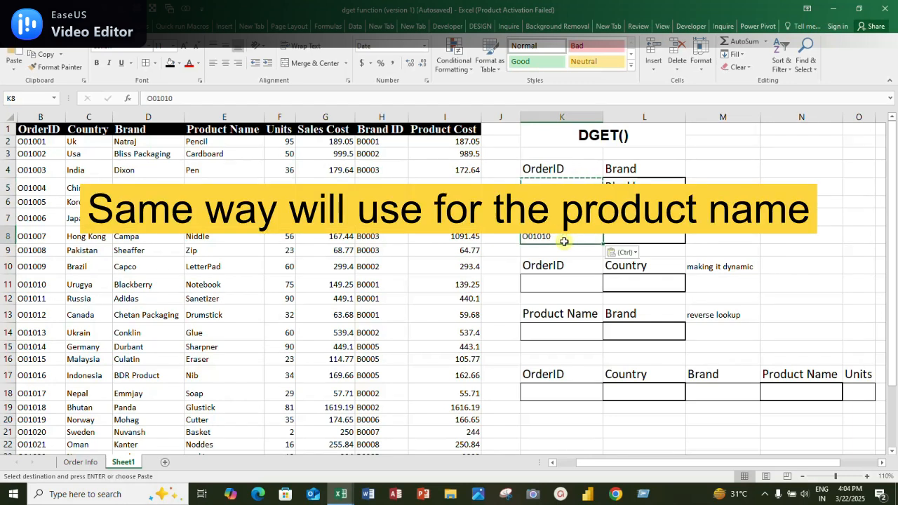
Start a DGET formula in the Product Name cell L8 with the whole table B1:I25, headers included, as the database
{"action": "left_click", "coordinate": [637, 237]}
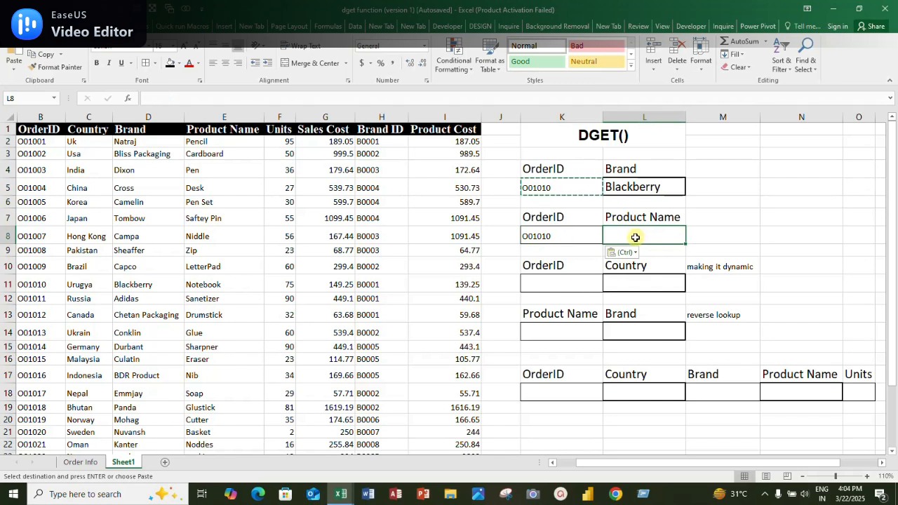
{"action": "type", "text": "=dget"}
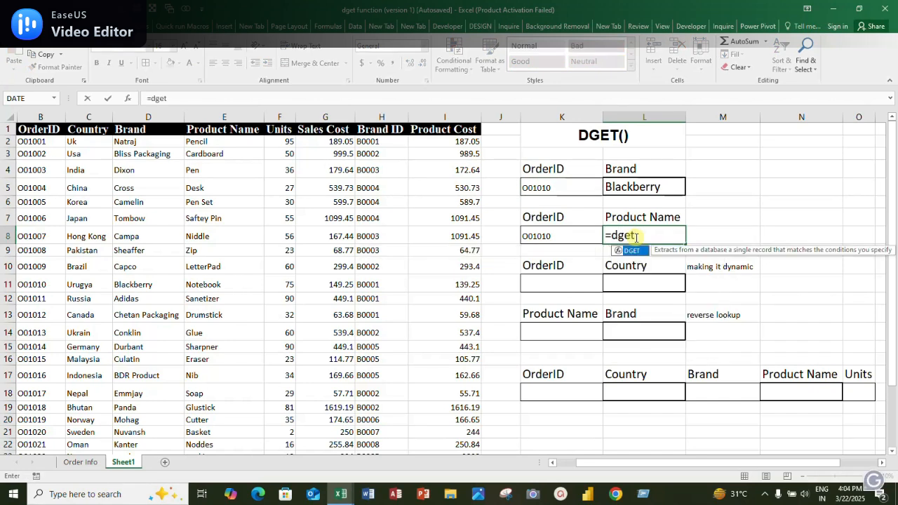
{"action": "key", "text": "Tab"}
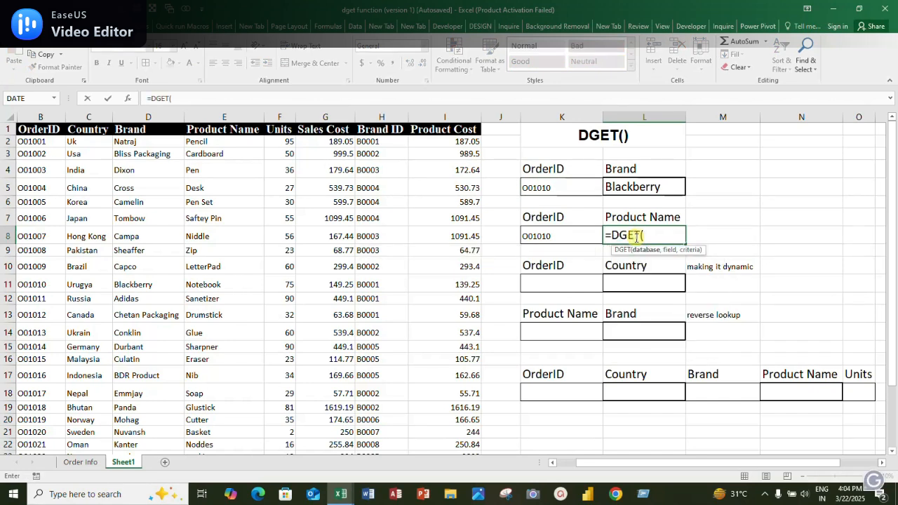
{"action": "left_click", "coordinate": [51, 130]}
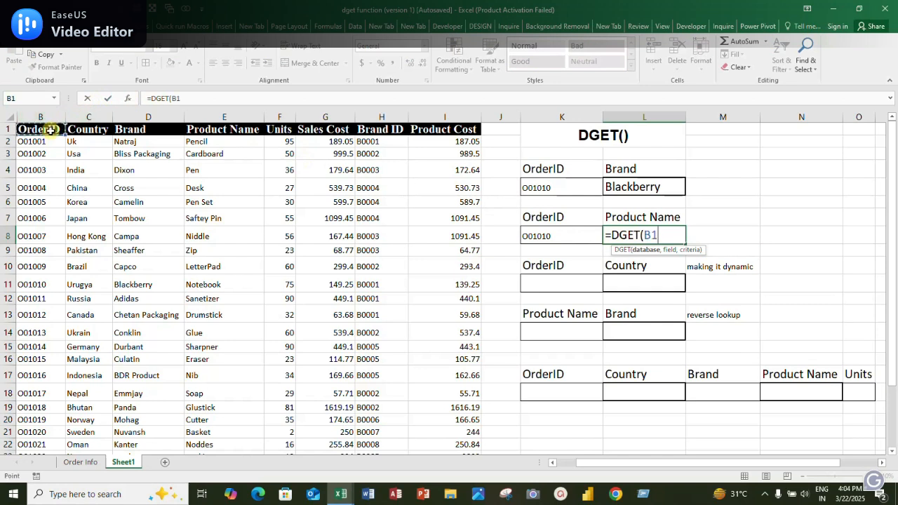
{"action": "key", "text": "ctrl+shift+Right"}
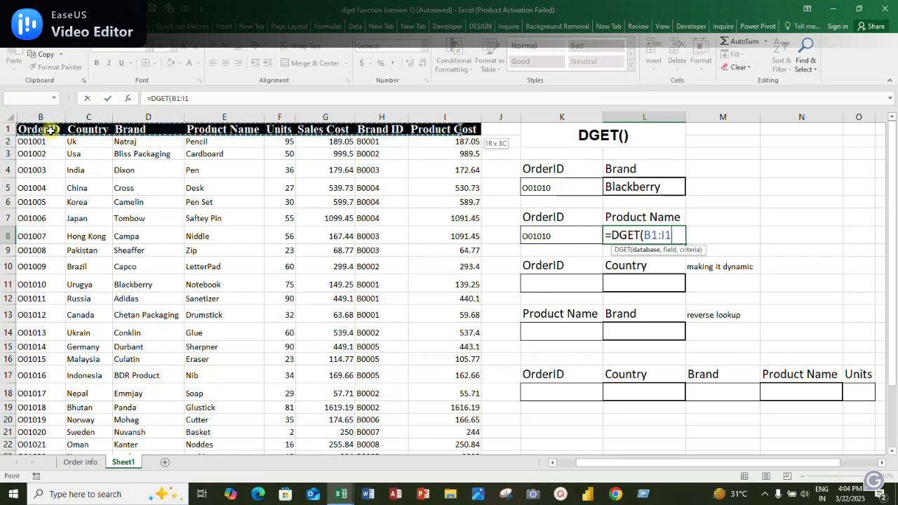
{"action": "key", "text": "ctrl+shift+Down"}
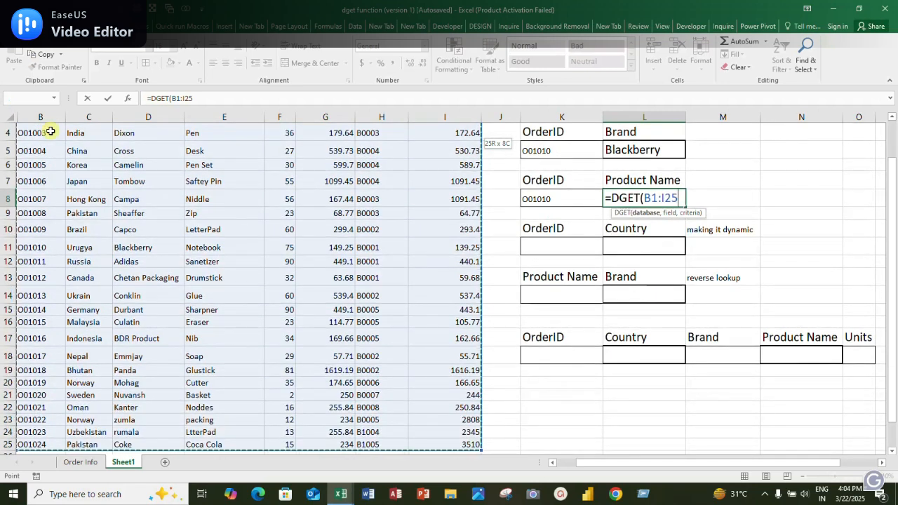
{"action": "type", "text": ","}
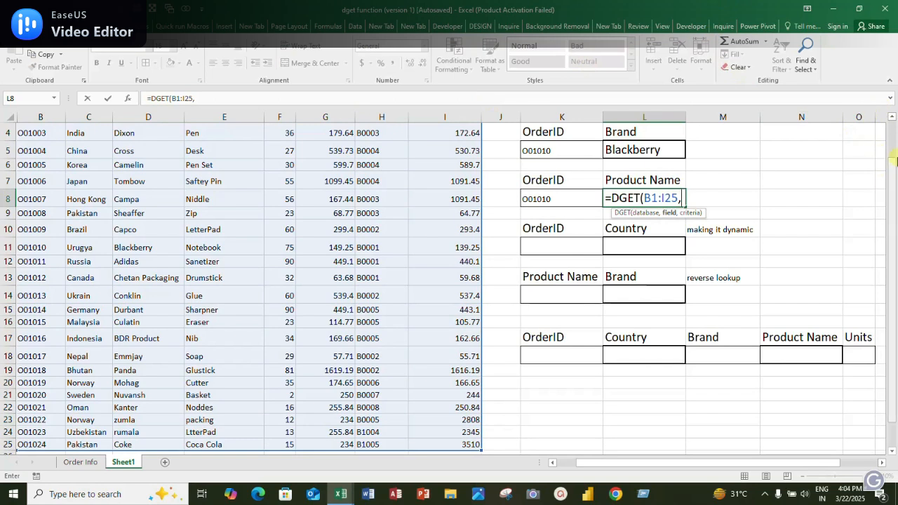
Complete the DGET formula in L8 with the field "product name" and criteria range K7:K8
{"action": "left_click_drag", "start_coordinate": [893, 160], "coordinate": [893, 125]}
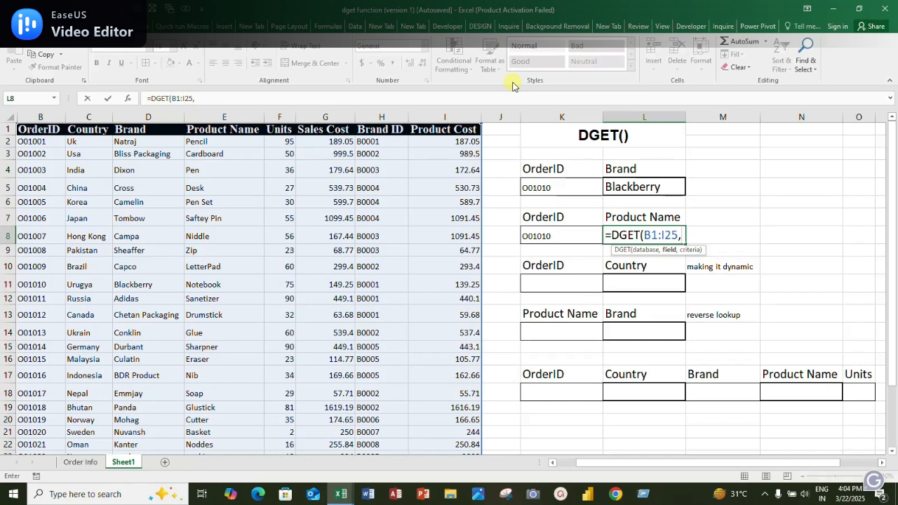
{"action": "type", "text": "\"pro"}
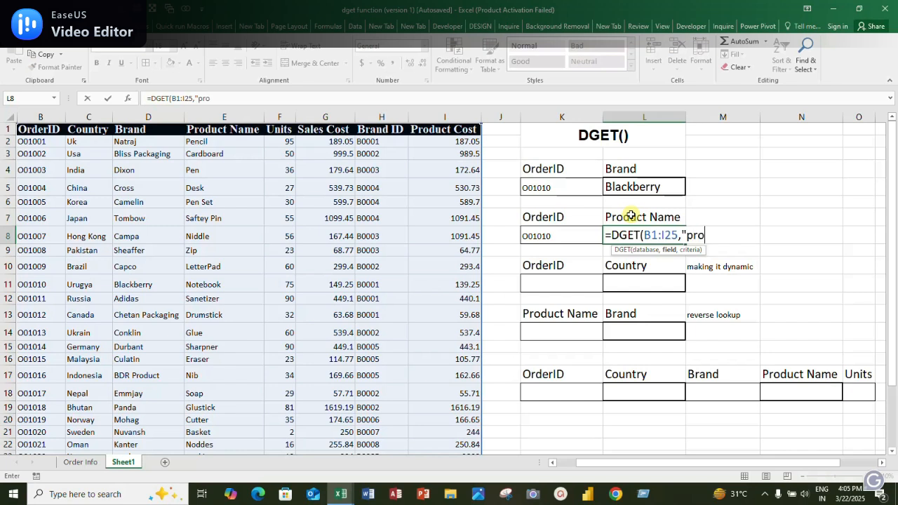
{"action": "type", "text": "nam"}
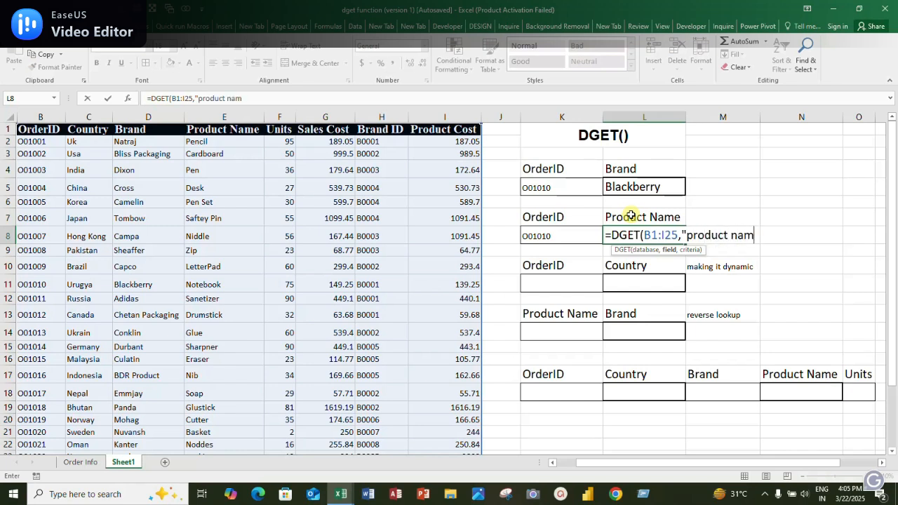
{"action": "type", "text": "e\","}
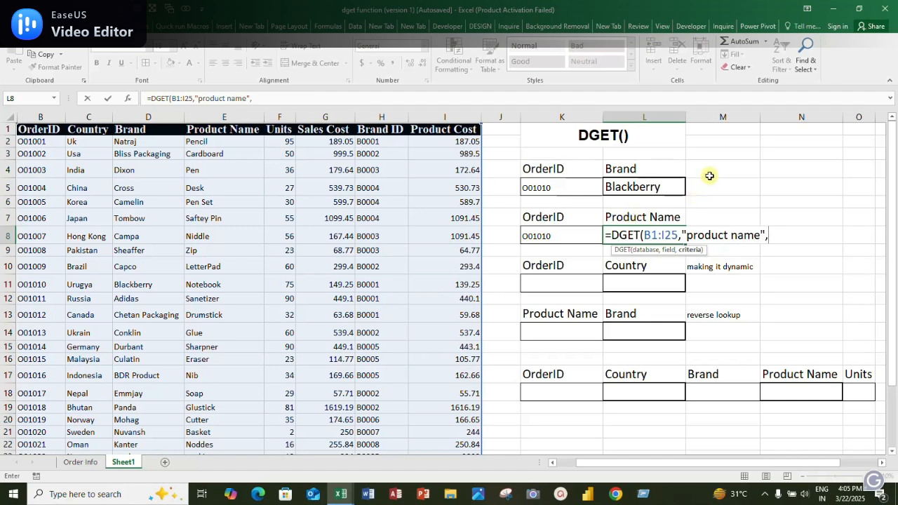
{"action": "left_click_drag", "start_coordinate": [571, 216], "coordinate": [568, 227]}
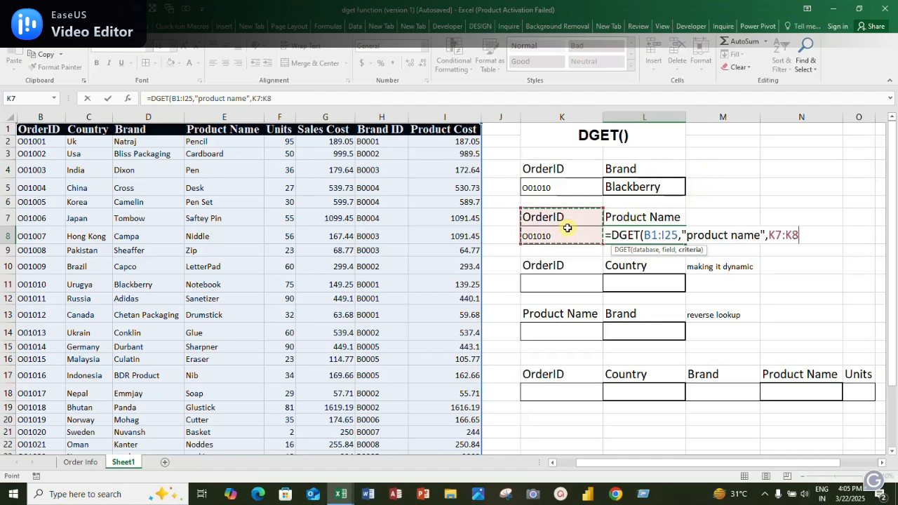
{"action": "type", "text": ")"}
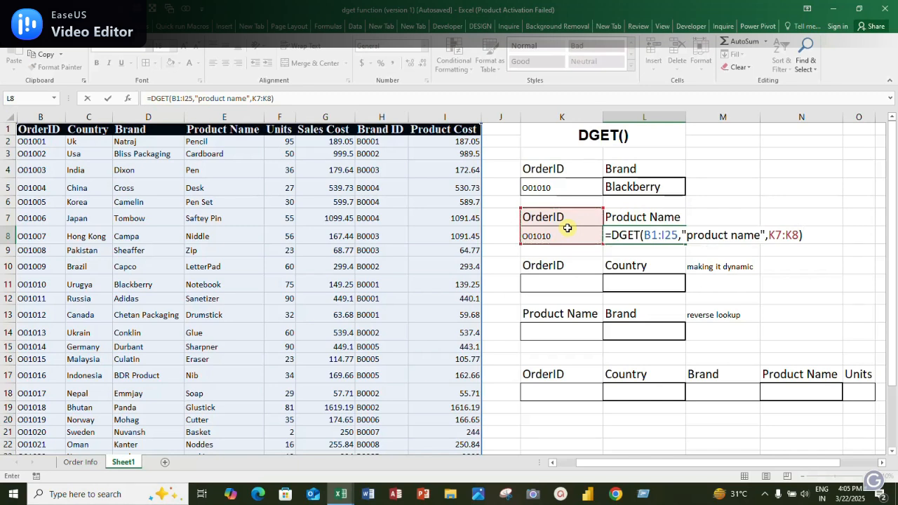
{"action": "key", "text": "ctrl+Return"}
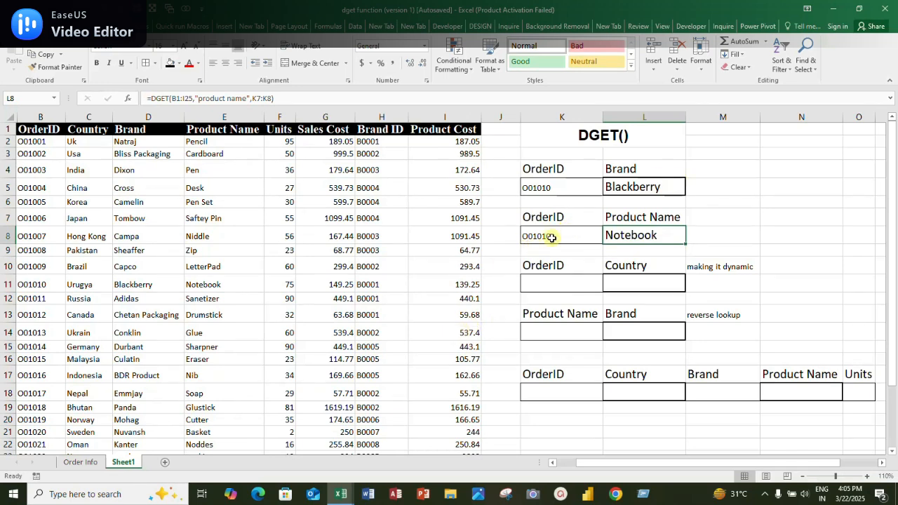
Check the Product Name result in L8 against the matching order's row in the source table
{"action": "left_click", "coordinate": [41, 284]}
{"action": "key", "text": "Right"}
{"action": "key", "text": "Right"}
{"action": "key", "text": "Right"}
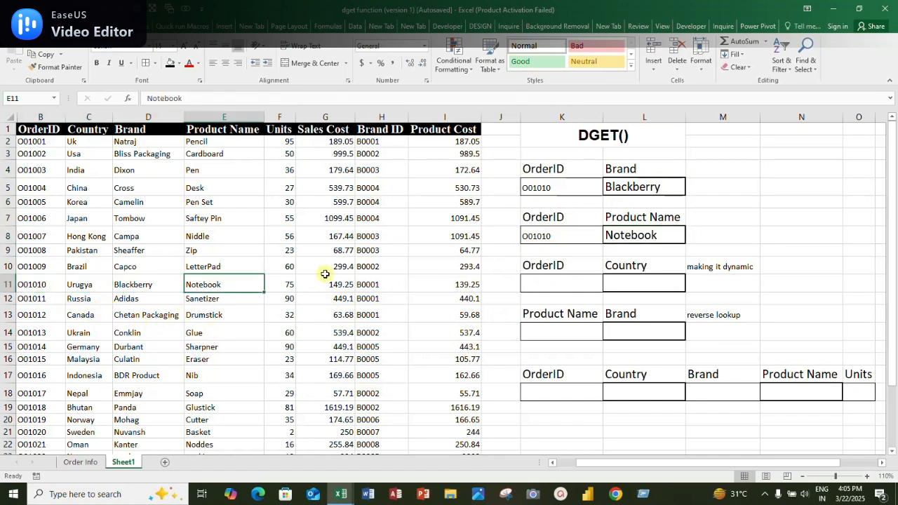
Copy the order ID from K8 into K11, the Country lookup's OrderID cell, and change its last digit to 3
{"action": "left_click", "coordinate": [551, 282]}
{"action": "left_click", "coordinate": [569, 235]}
{"action": "key", "text": "ctrl+c"}
{"action": "left_click", "coordinate": [556, 280]}
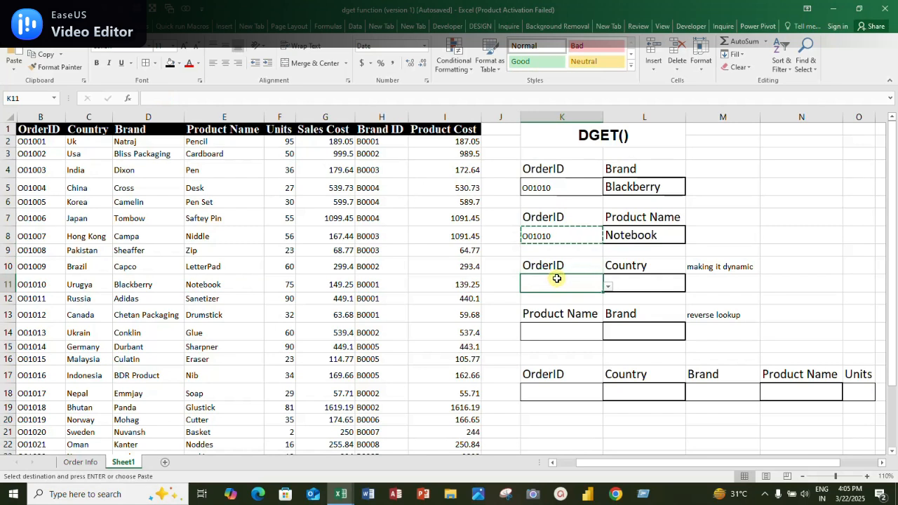
{"action": "key", "text": "ctrl+v"}
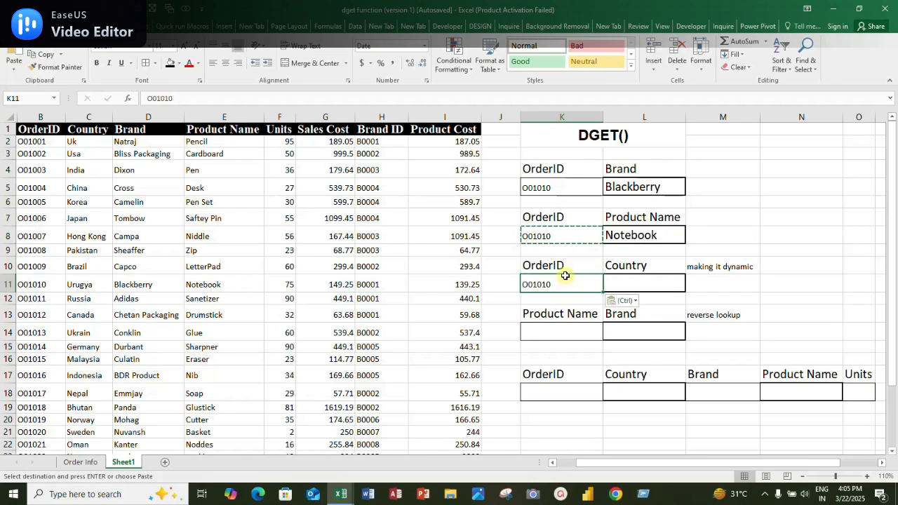
{"action": "left_click", "coordinate": [181, 98]}
{"action": "key", "text": "BackSpace"}
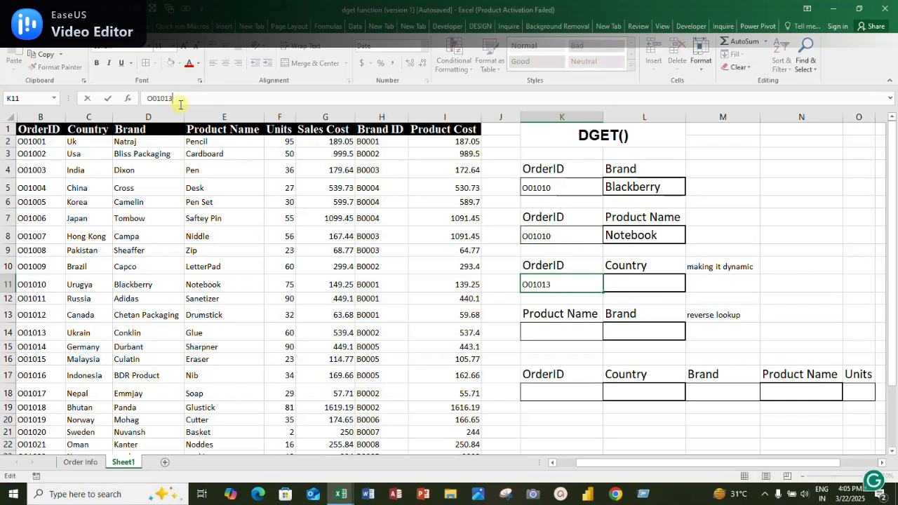
{"action": "key", "text": "ctrl+Return"}
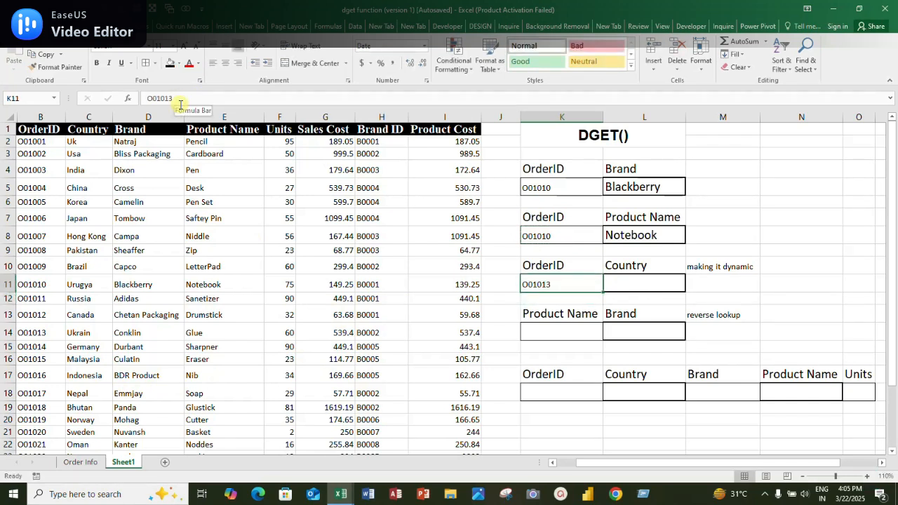
Start a DGET formula in the Country cell L11 with the whole table B1:I25, headers included, as the database
{"action": "left_click", "coordinate": [628, 281]}
{"action": "type", "text": "="}
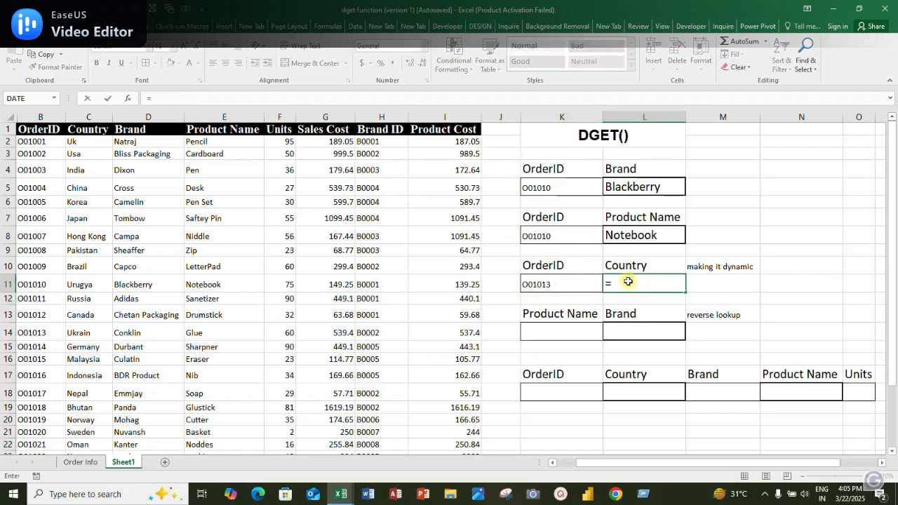
{"action": "type", "text": "det"}
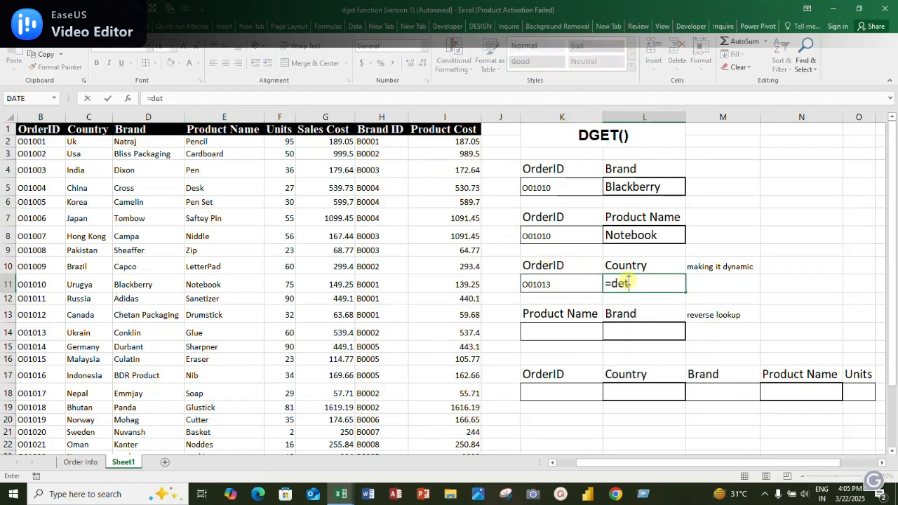
{"action": "key", "text": "BackSpace"}
{"action": "key", "text": "BackSpace"}
{"action": "type", "text": "ge"}
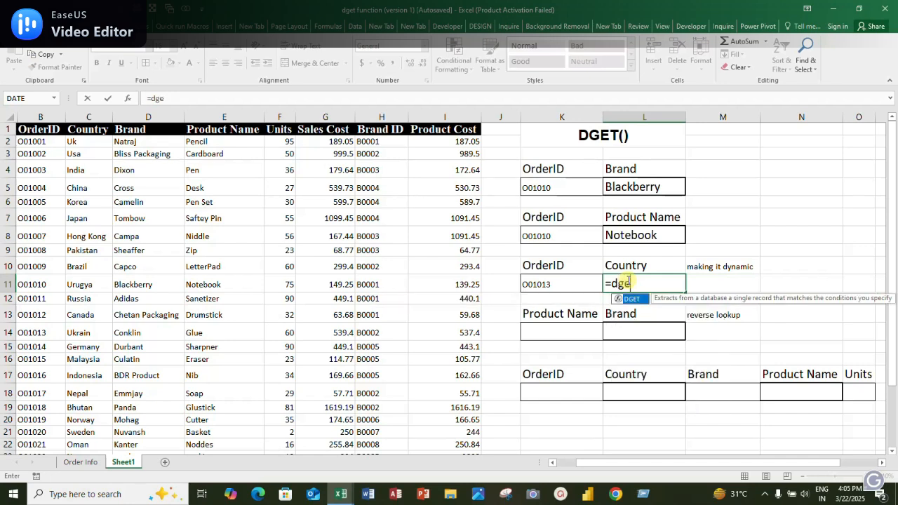
{"action": "type", "text": "t"}
{"action": "key", "text": "Tab"}
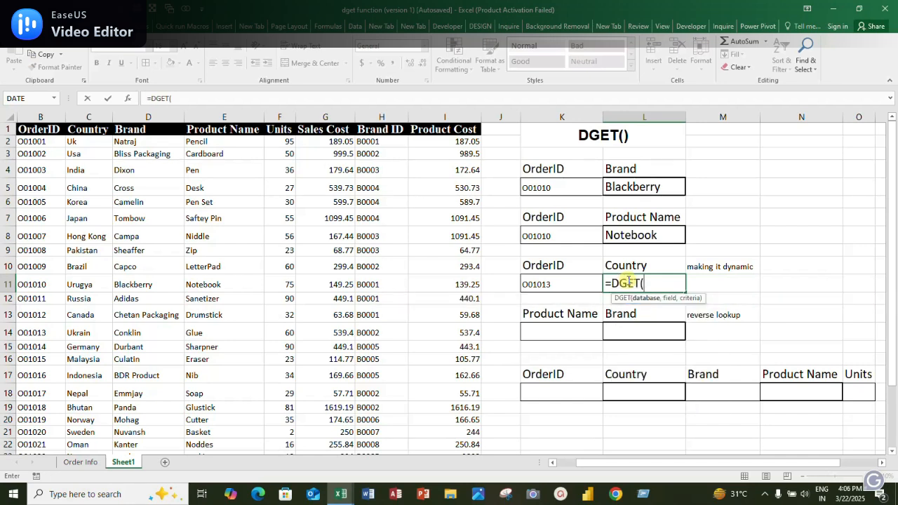
{"action": "left_click", "coordinate": [464, 129]}
{"action": "key", "text": "ctrl+shift+Left"}
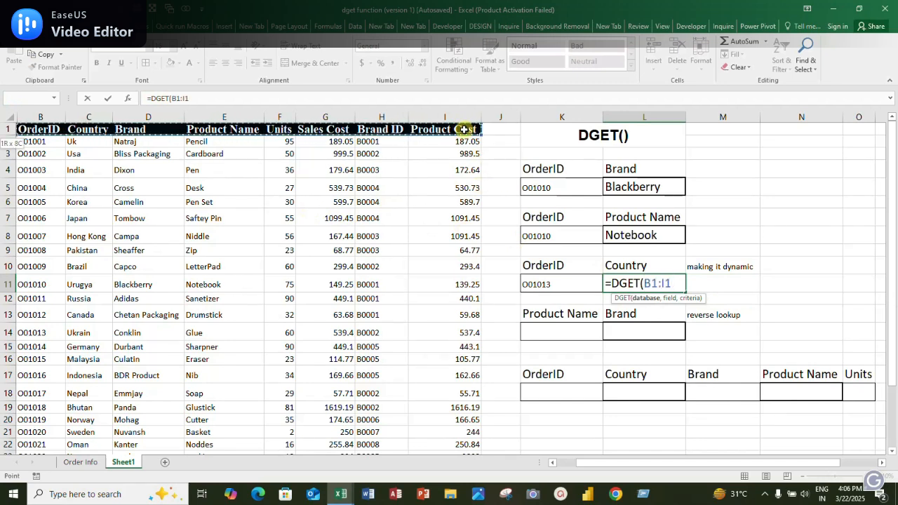
{"action": "key", "text": "ctrl+shift+Down"}
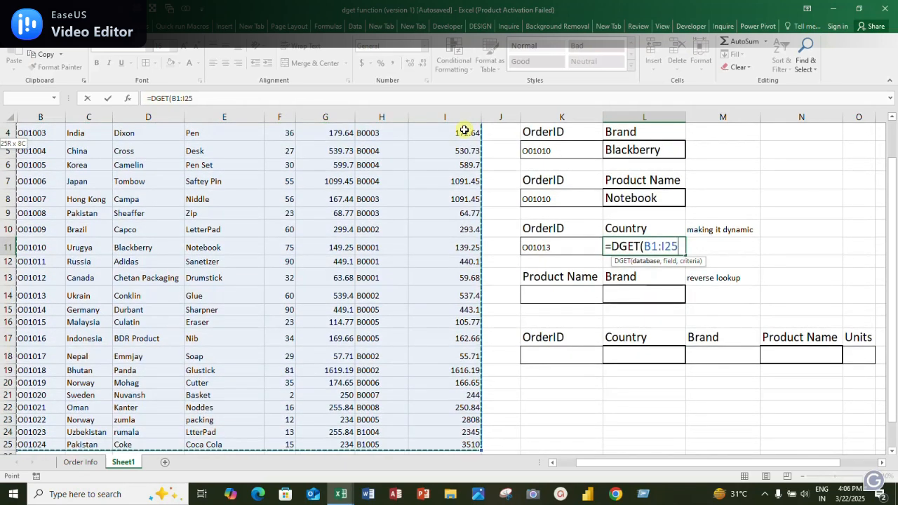
{"action": "type", "text": ","}
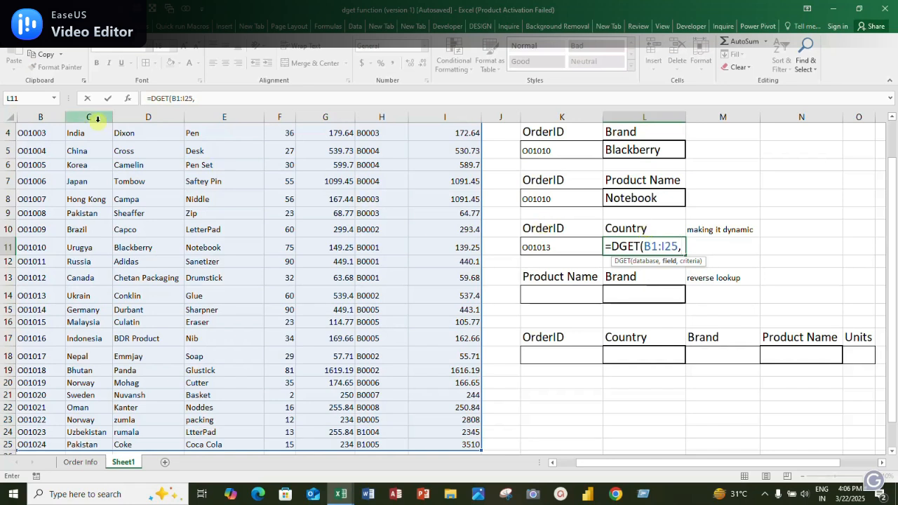
Complete the DGET formula in L11 with header cell L10 as the field and K10:K11 as the criteria range
{"action": "left_click", "coordinate": [639, 228]}
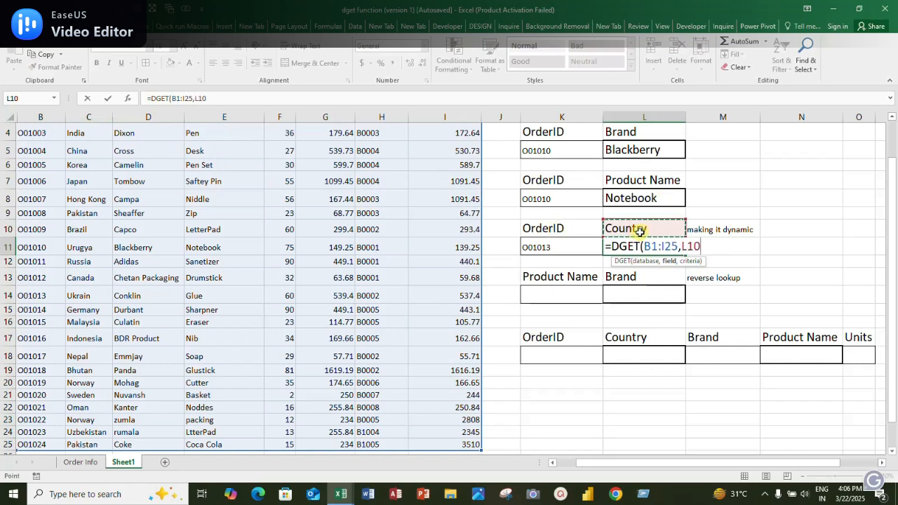
{"action": "type", "text": ","}
{"action": "left_click_drag", "start_coordinate": [558, 226], "coordinate": [558, 245]}
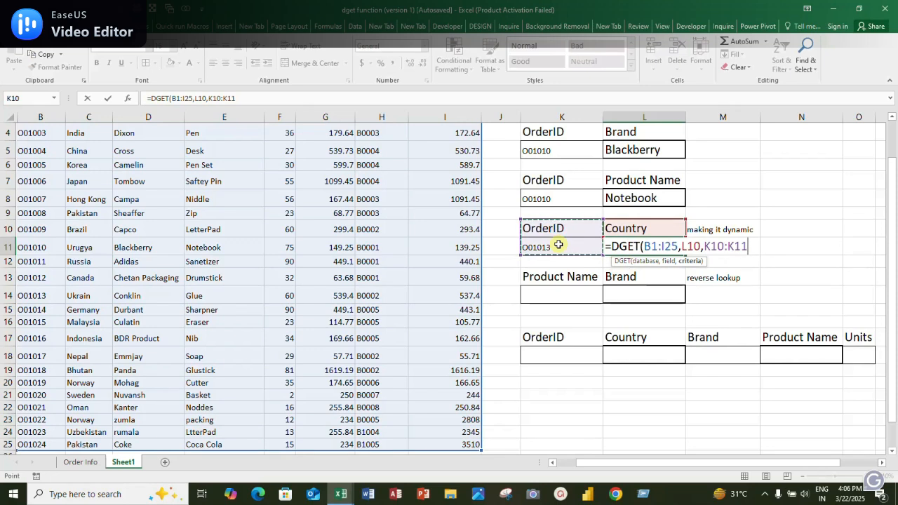
{"action": "type", "text": ")"}
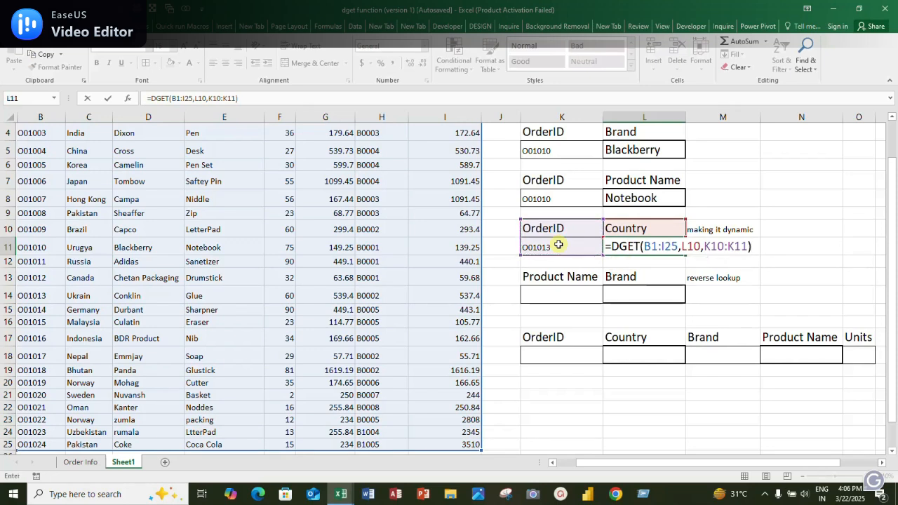
{"action": "key", "text": "Return"}
{"action": "key", "text": "Up"}
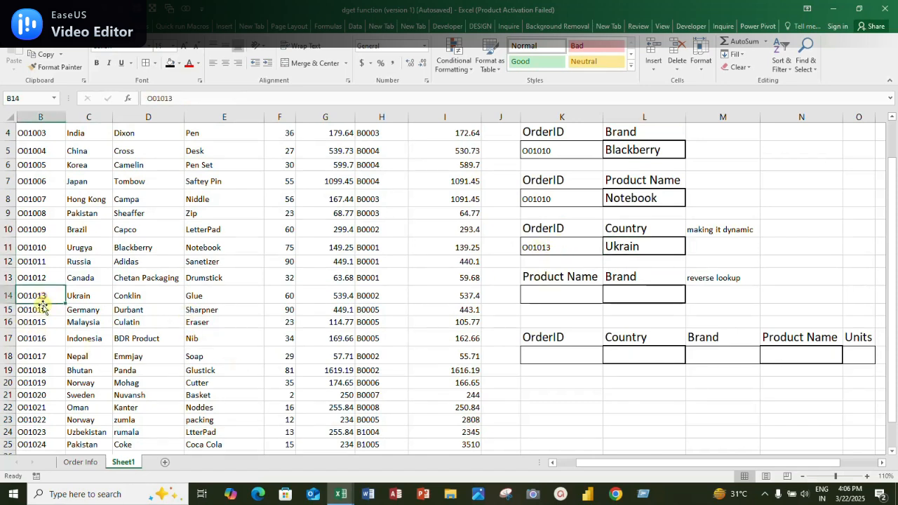
Check the Country result in L11 against the matching order's row 14 in the source table
{"action": "key", "text": "Right"}
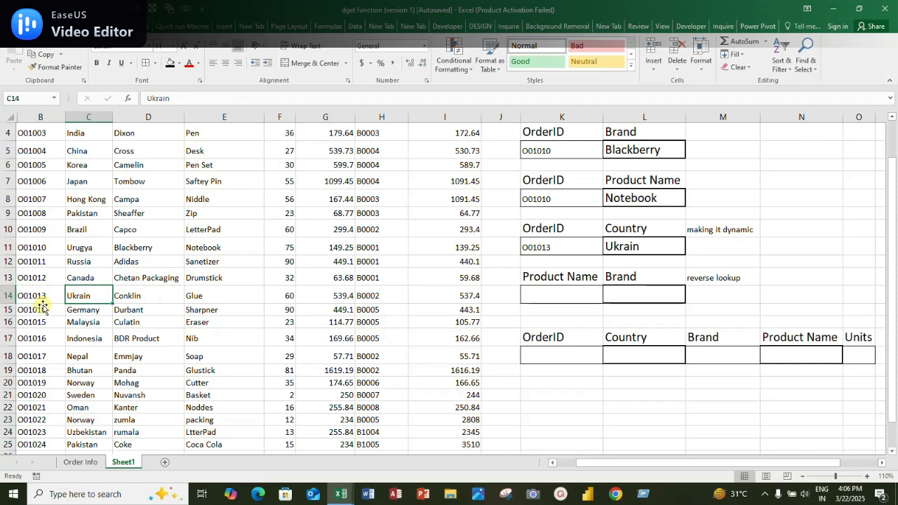
{"action": "key", "text": "Left"}
{"action": "key", "text": "Right"}
{"action": "key", "text": "Right"}
{"action": "key", "text": "Right"}
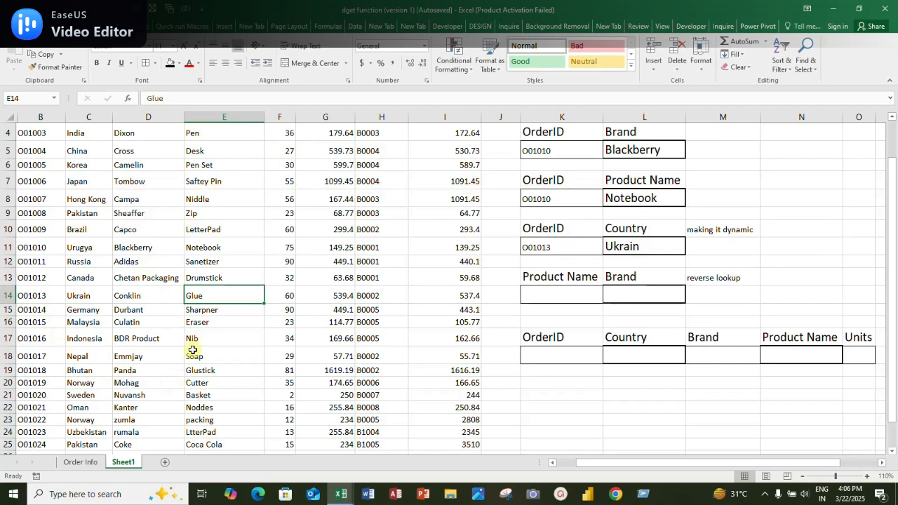
{"action": "left_click", "coordinate": [656, 230]}
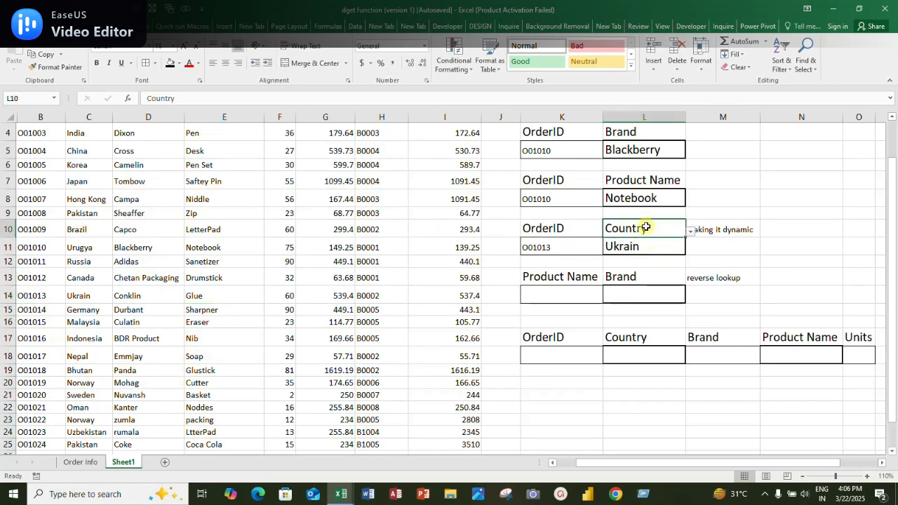
{"action": "left_click", "coordinate": [748, 69]}
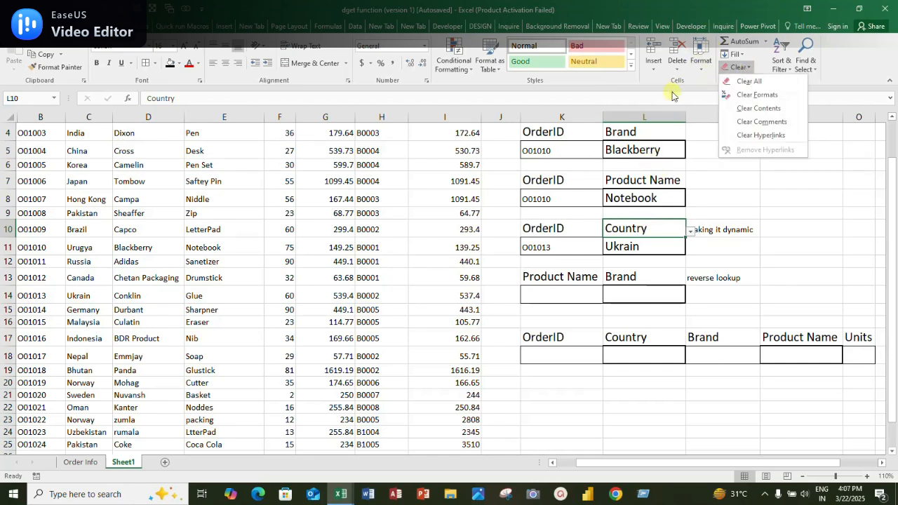
{"action": "left_click", "coordinate": [657, 228]}
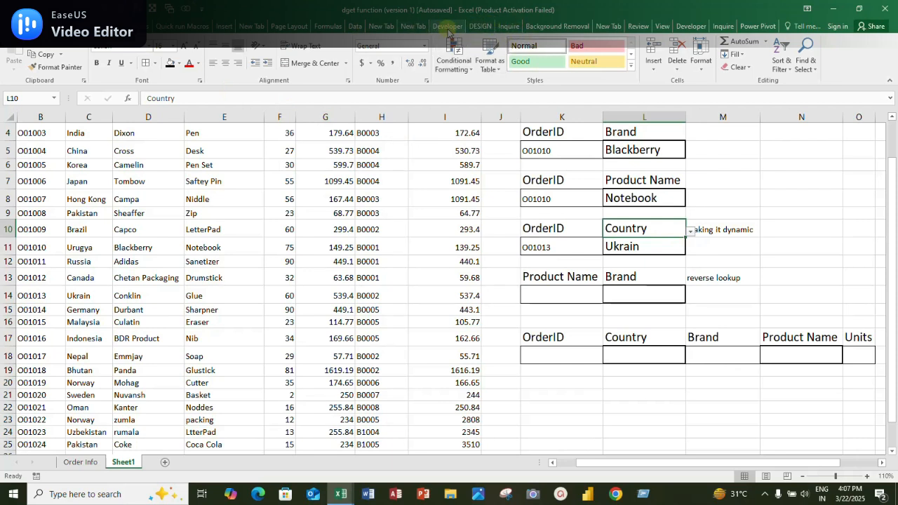
Remove the existing list data validation from the Country header cell L10
{"action": "left_click", "coordinate": [355, 26]}
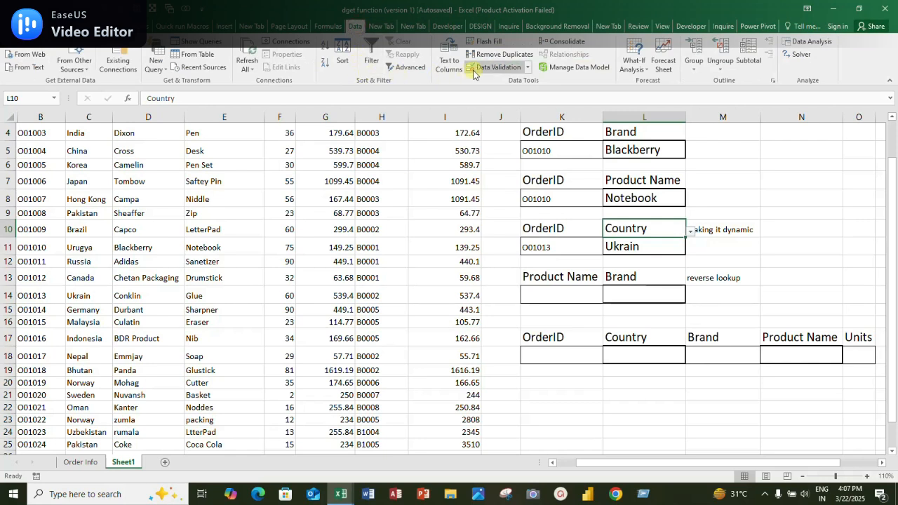
{"action": "left_click", "coordinate": [527, 67]}
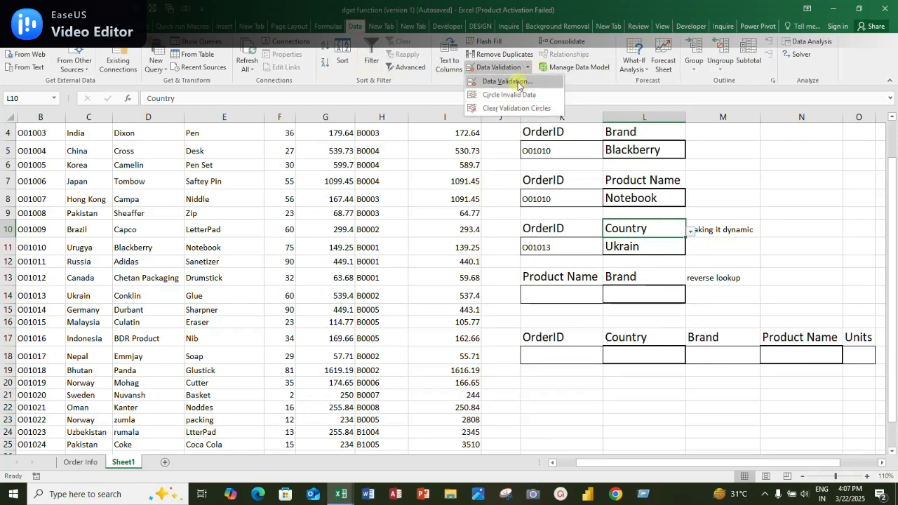
{"action": "left_click", "coordinate": [518, 81]}
{"action": "left_click", "coordinate": [330, 184]}
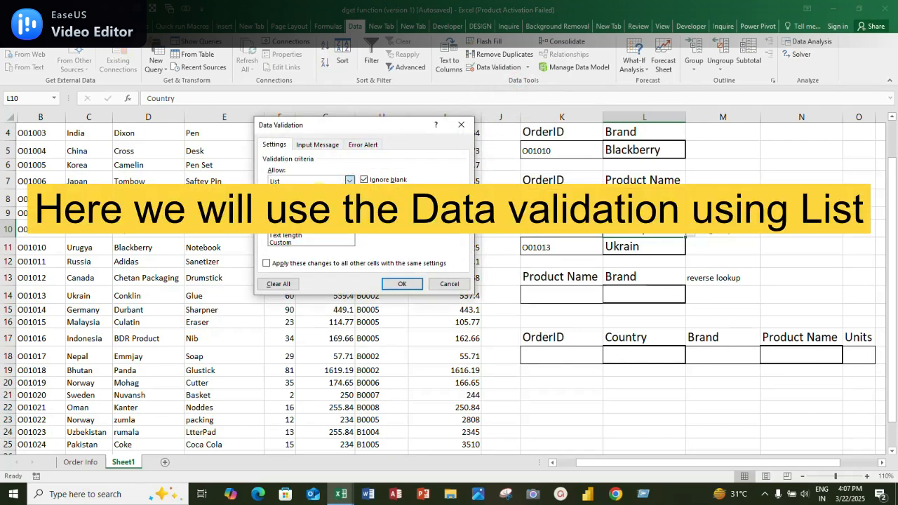
{"action": "left_click", "coordinate": [281, 214]}
{"action": "left_click", "coordinate": [402, 284]}
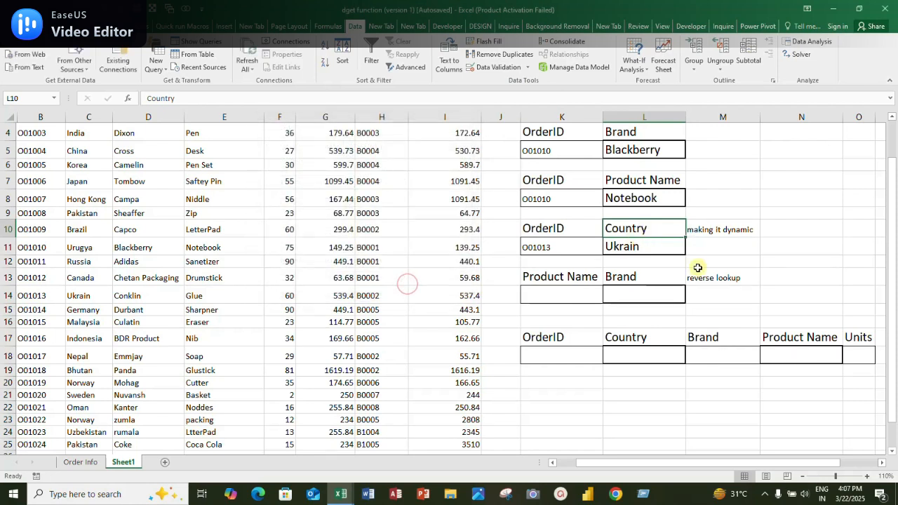
{"action": "left_click", "coordinate": [697, 262]}
{"action": "left_click", "coordinate": [561, 247]}
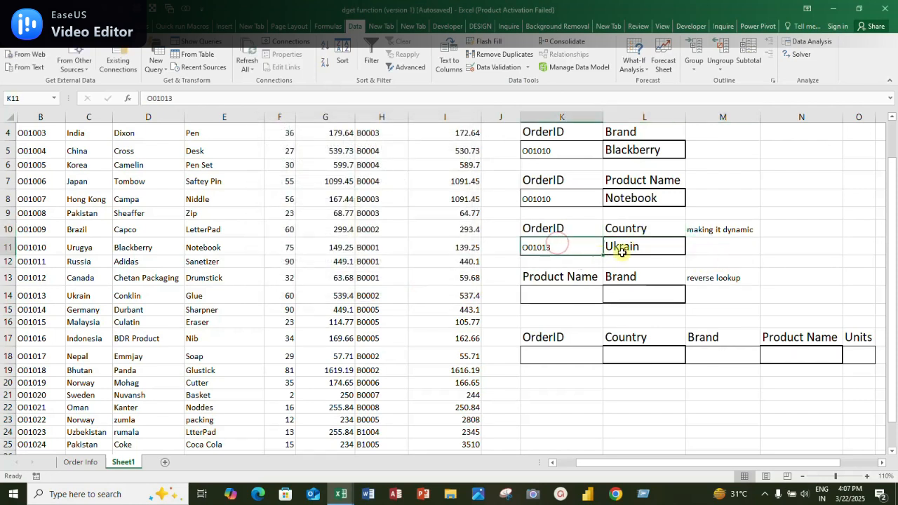
Add a List data validation to header cell L10, using the table's header row B1:I1 as the source
{"action": "left_click", "coordinate": [638, 230]}
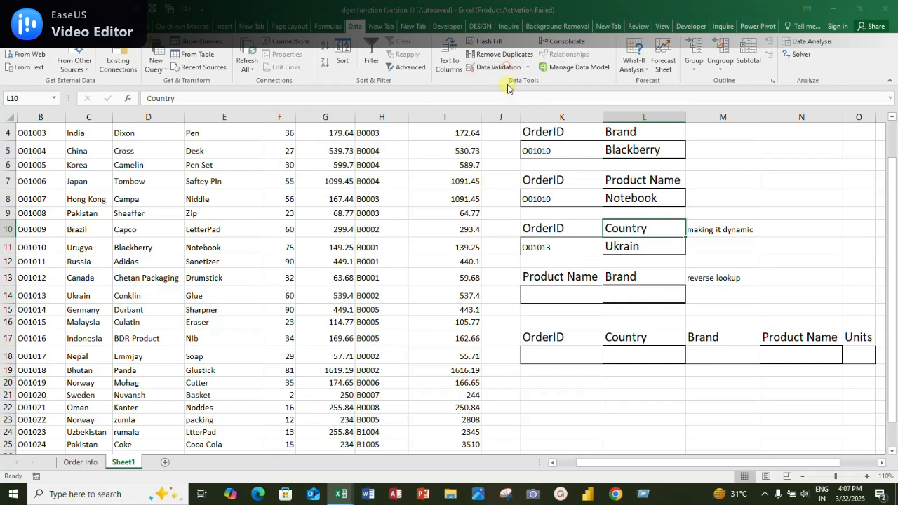
{"action": "left_click", "coordinate": [499, 67]}
{"action": "left_click", "coordinate": [348, 181]}
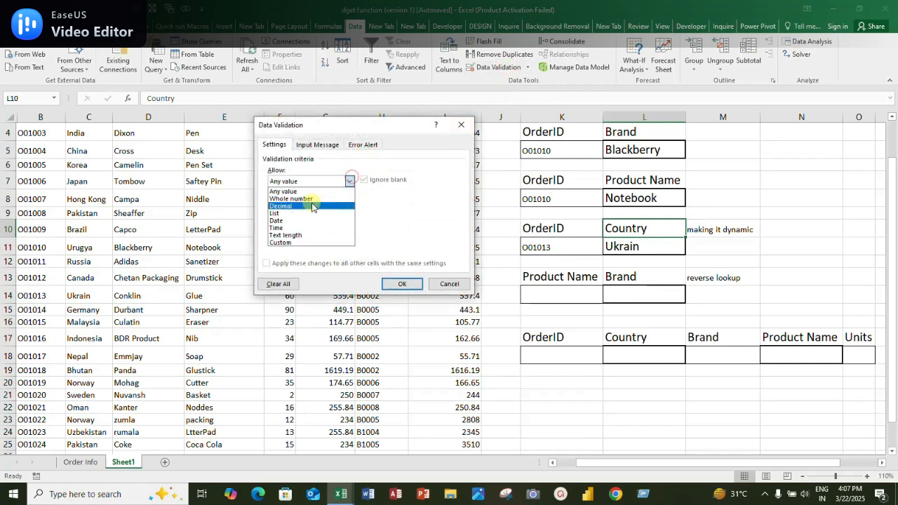
{"action": "left_click", "coordinate": [301, 215]}
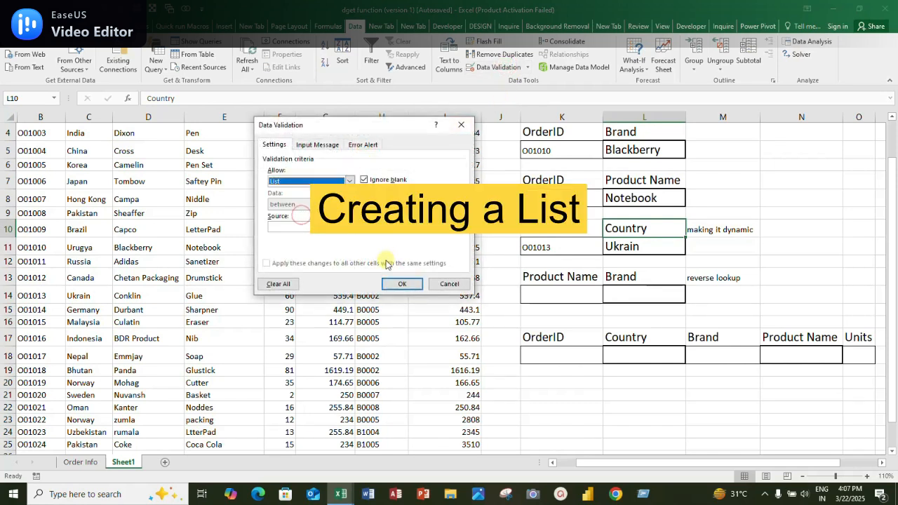
{"action": "left_click", "coordinate": [414, 228]}
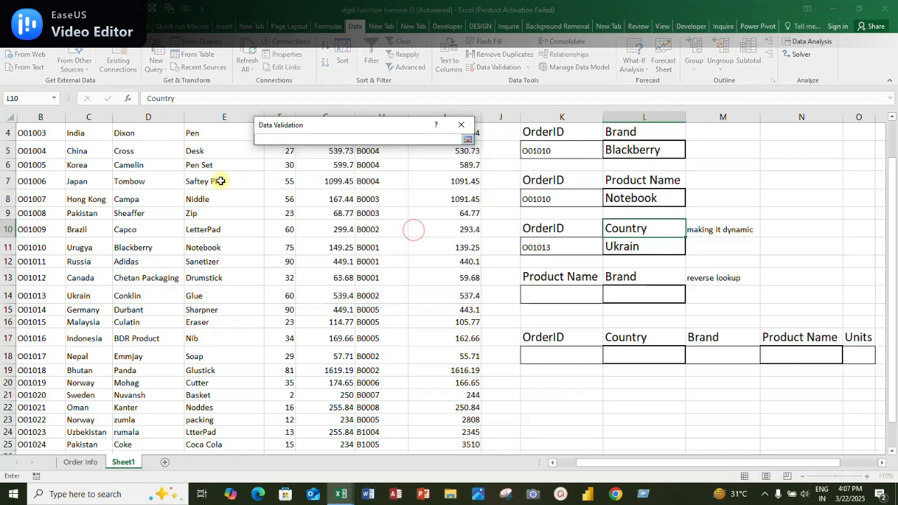
{"action": "left_click", "coordinate": [43, 130]}
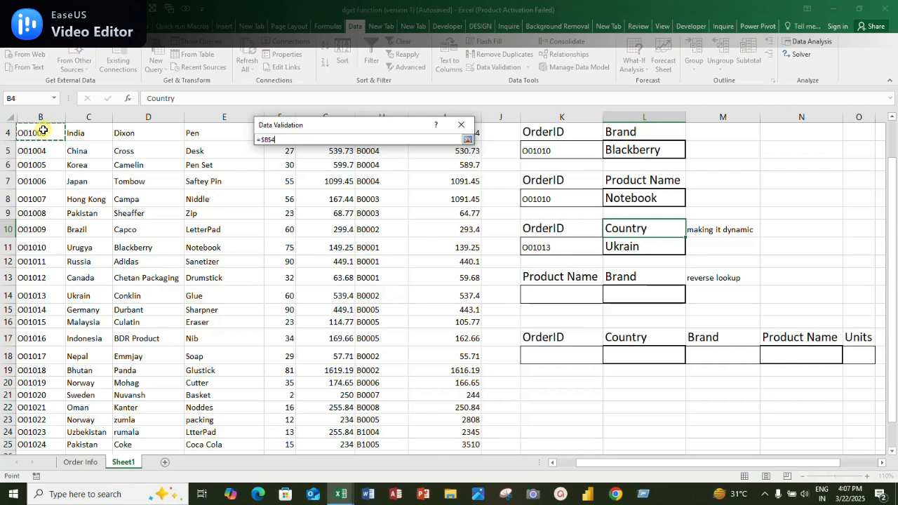
{"action": "scroll", "coordinate": [43, 130], "scroll_direction": "up", "scroll_amount": 1}
{"action": "left_click", "coordinate": [43, 129]}
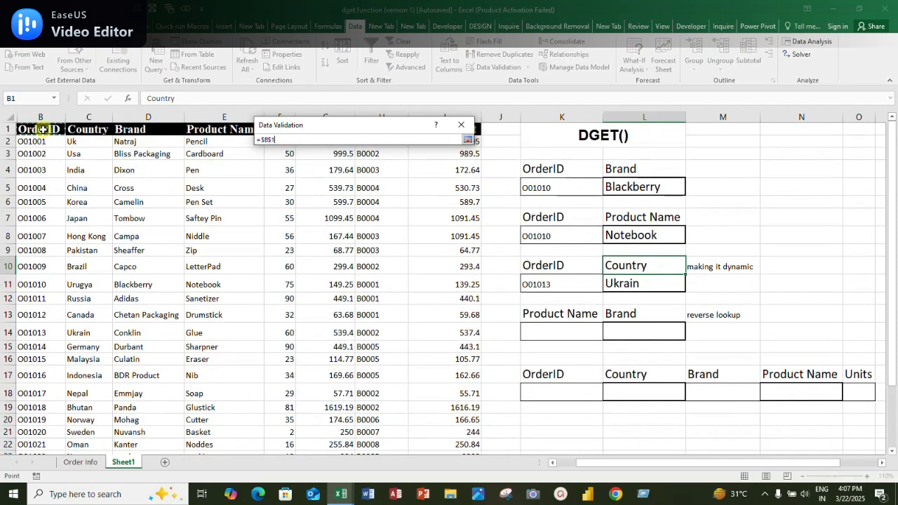
{"action": "key", "text": "ctrl+shift+Right"}
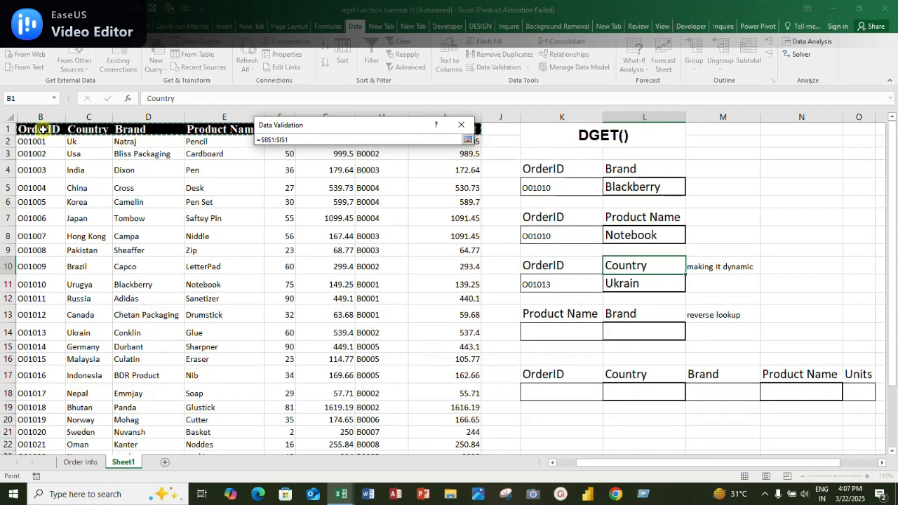
{"action": "left_click", "coordinate": [467, 140]}
{"action": "left_click", "coordinate": [391, 287]}
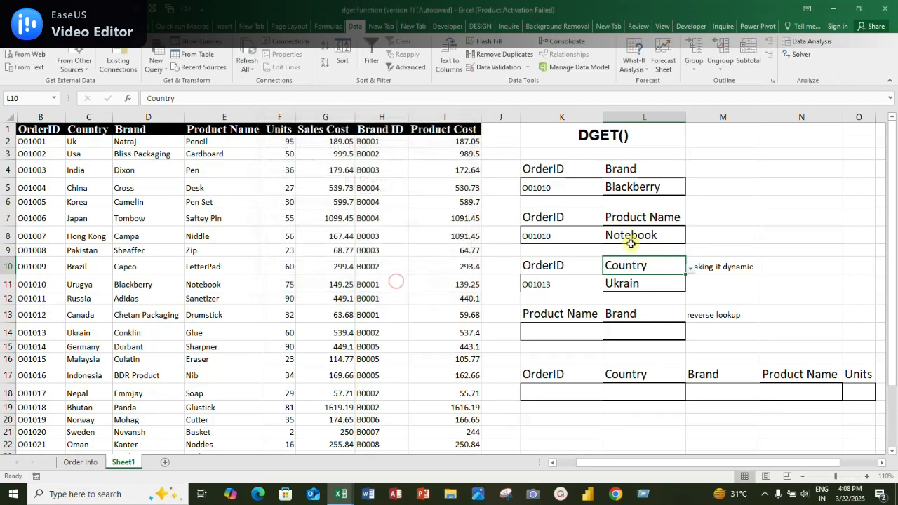
Choose Product Name from the header list in L10 and compare the L11 result with the matching order in row 14
{"action": "left_click", "coordinate": [691, 282]}
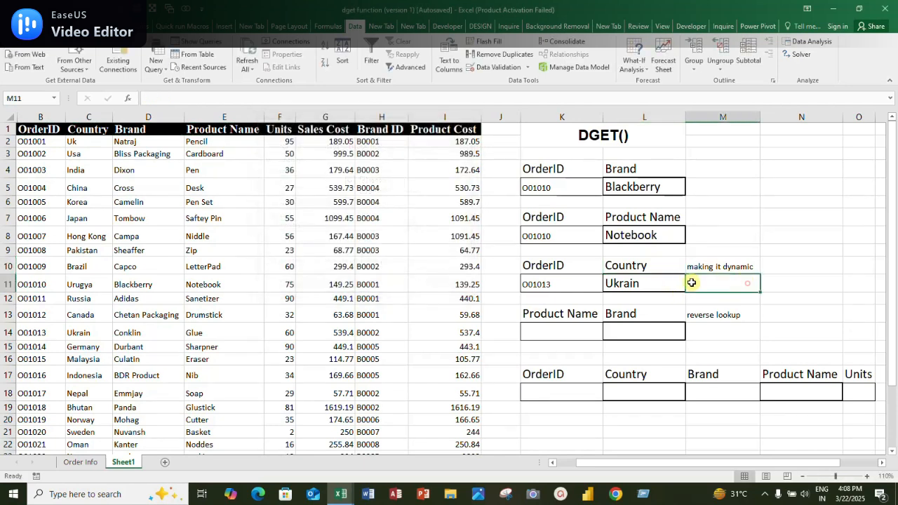
{"action": "left_click", "coordinate": [652, 267]}
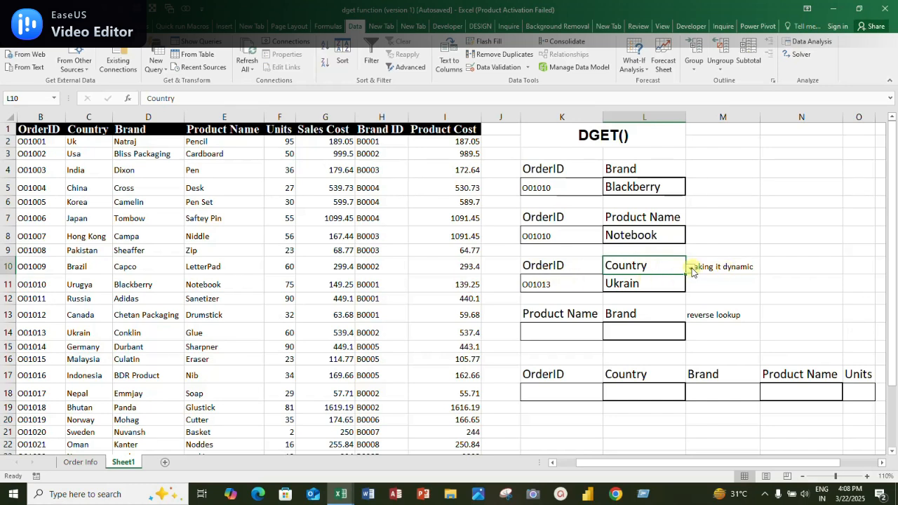
{"action": "left_click", "coordinate": [692, 269]}
{"action": "left_click", "coordinate": [640, 290]}
{"action": "left_click", "coordinate": [691, 269]}
{"action": "left_click", "coordinate": [638, 303]}
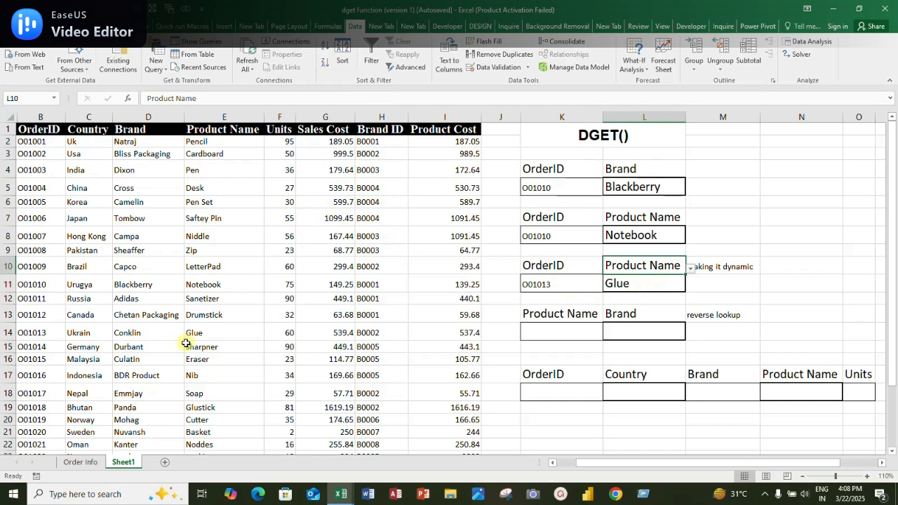
{"action": "left_click", "coordinate": [40, 333]}
{"action": "left_click", "coordinate": [195, 333]}
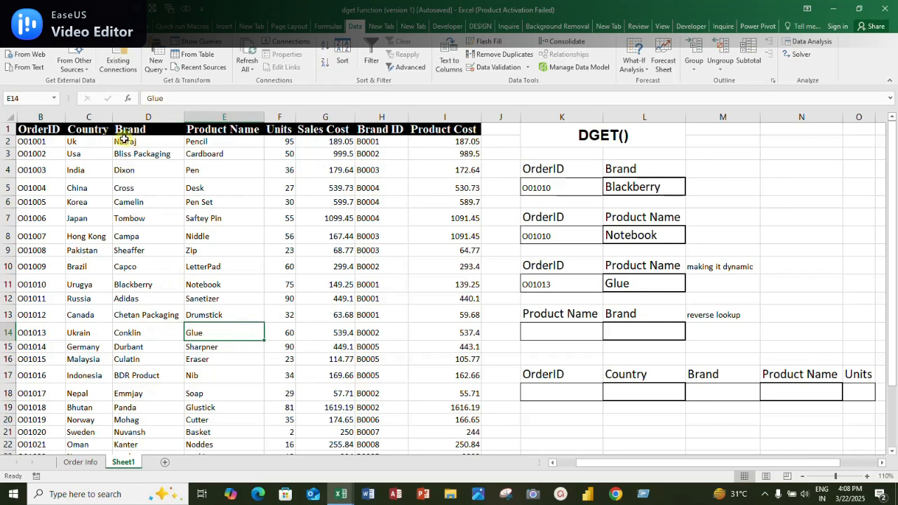
Switch the lookup field in L10 to Sales Cost and after that to Product Cost
{"action": "left_click", "coordinate": [674, 268]}
{"action": "left_click", "coordinate": [690, 268]}
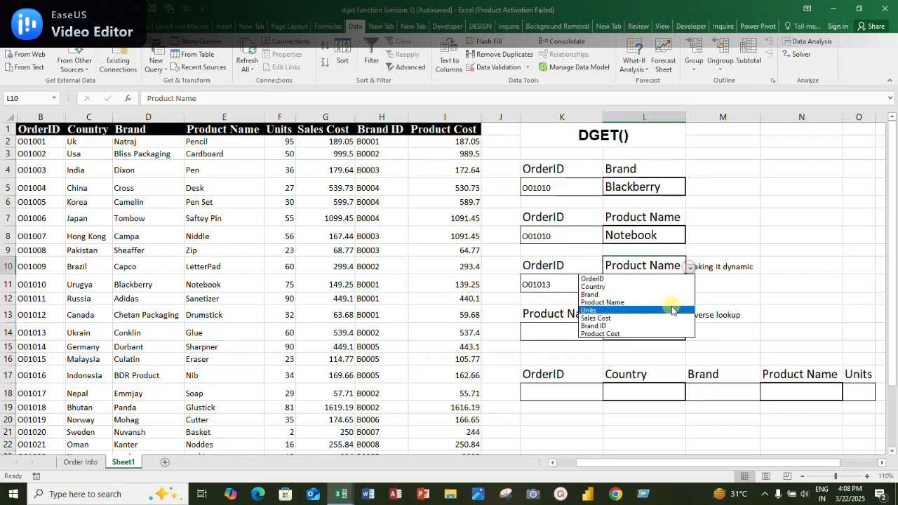
{"action": "left_click", "coordinate": [661, 318]}
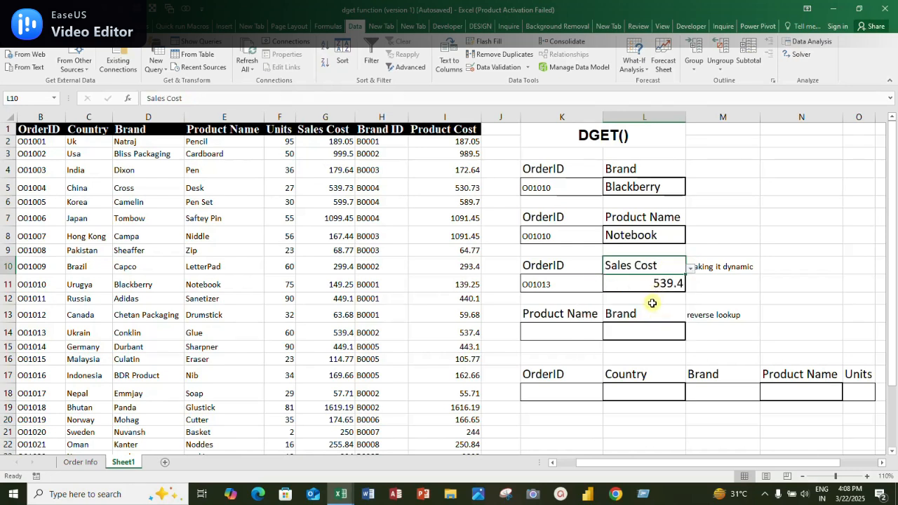
{"action": "left_click", "coordinate": [691, 271]}
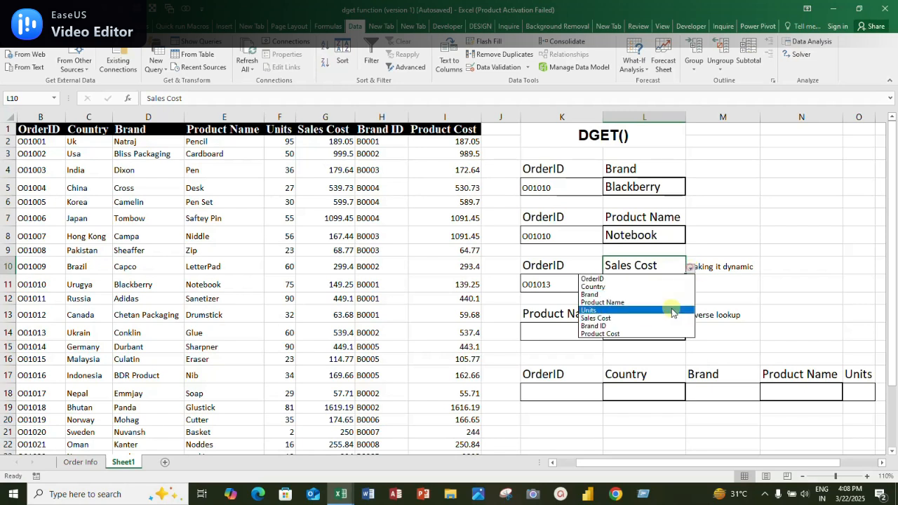
{"action": "left_click", "coordinate": [656, 334]}
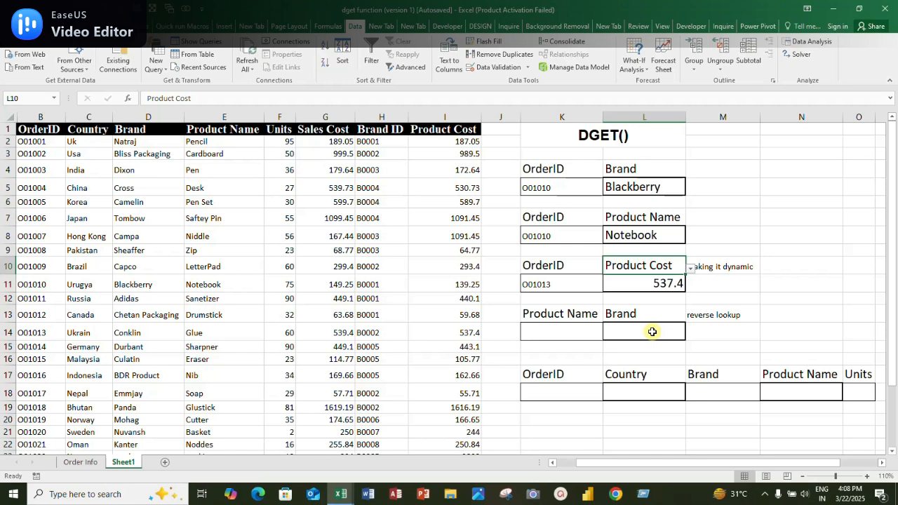
Add a List data validation to the OrderID cell K11, using the table's order IDs B2:B25 as the source
{"action": "left_click", "coordinate": [561, 265]}
{"action": "left_click", "coordinate": [571, 283]}
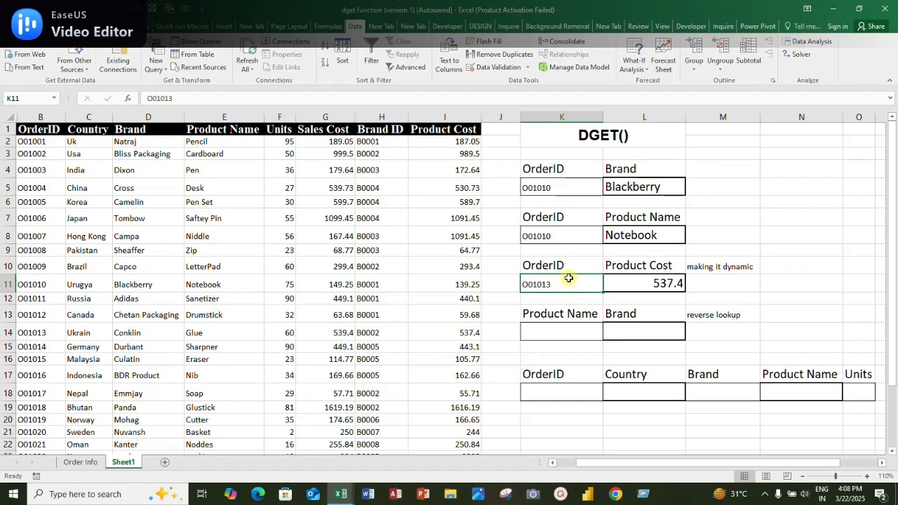
{"action": "left_click", "coordinate": [498, 67]}
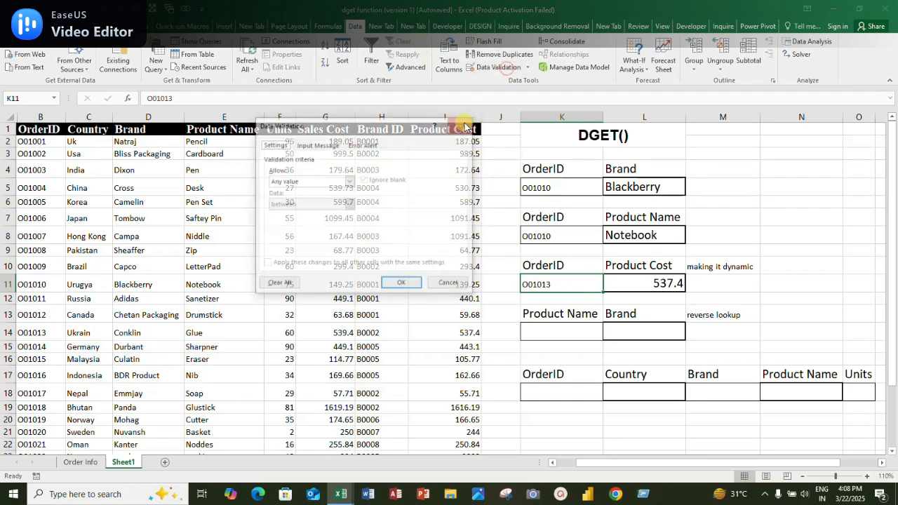
{"action": "left_click", "coordinate": [347, 181]}
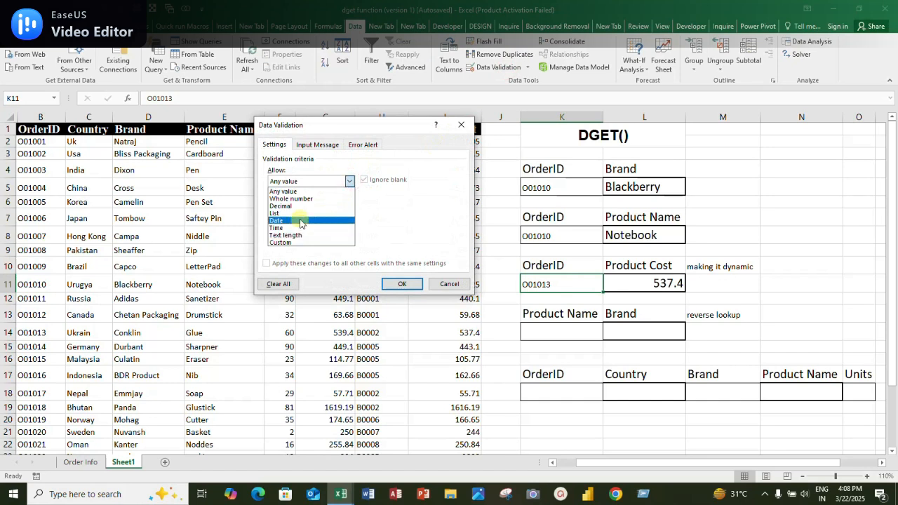
{"action": "left_click", "coordinate": [281, 213]}
{"action": "left_click", "coordinate": [423, 229]}
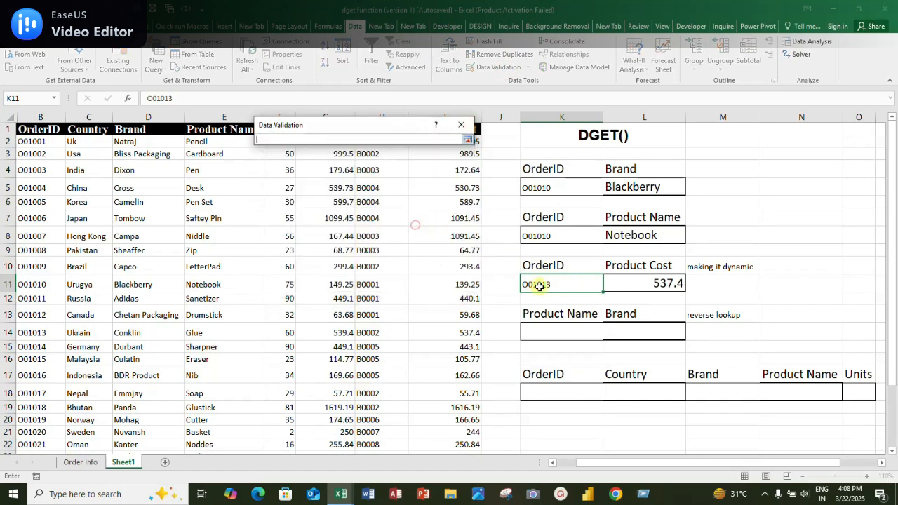
{"action": "left_click", "coordinate": [48, 142]}
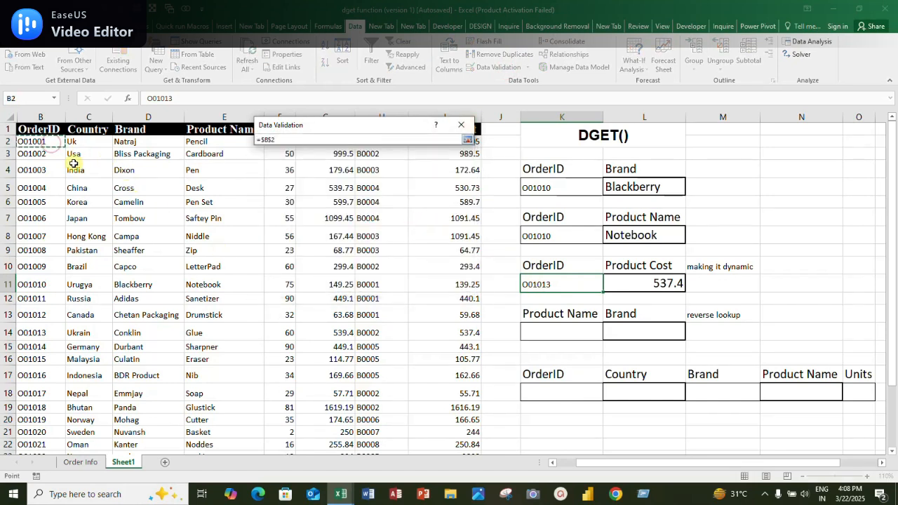
{"action": "key", "text": "ctrl+shift+Down"}
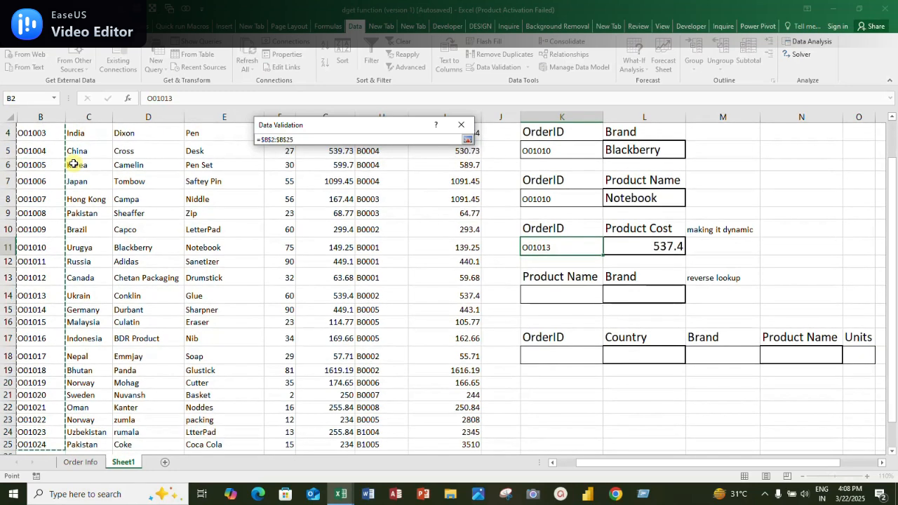
{"action": "left_click", "coordinate": [467, 139]}
{"action": "left_click", "coordinate": [402, 284]}
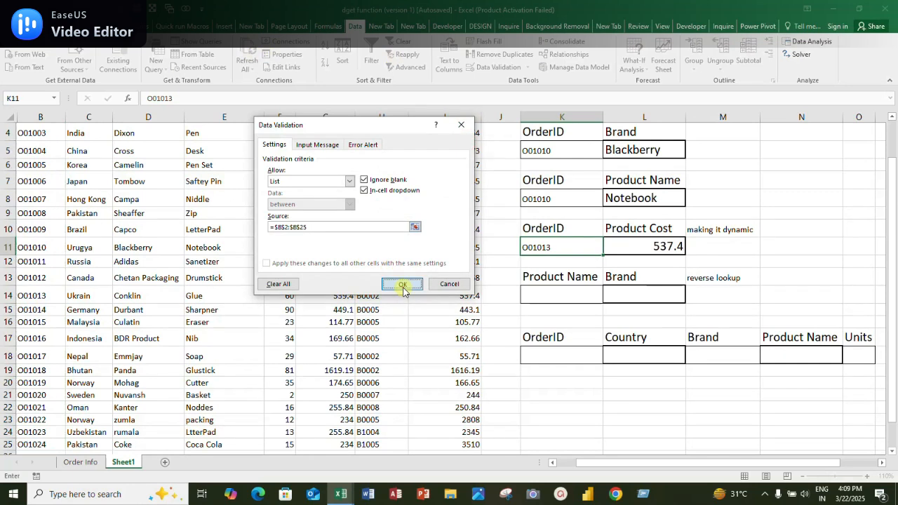
{"action": "left_click", "coordinate": [786, 261]}
Select the order ID of table row 20 from K11's list, followed by the one of row 25
{"action": "left_click", "coordinate": [568, 247]}
{"action": "left_click", "coordinate": [607, 248]}
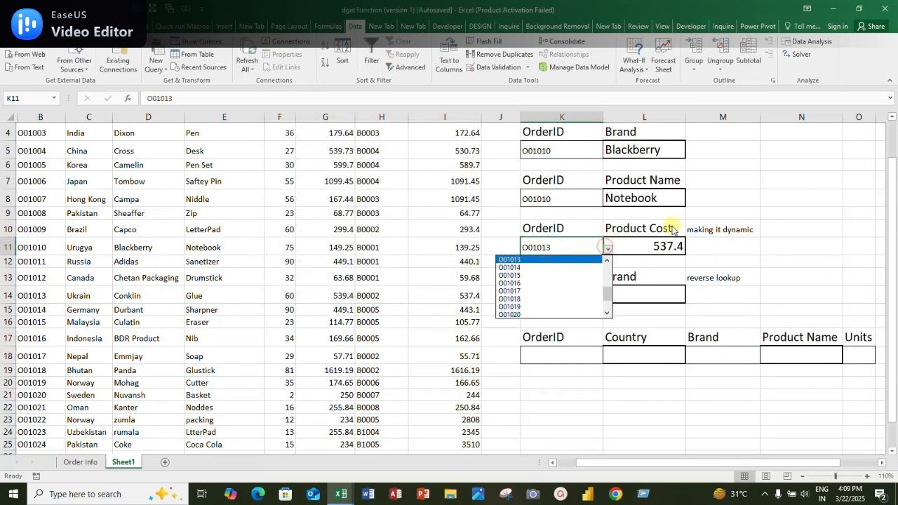
{"action": "left_click", "coordinate": [566, 306]}
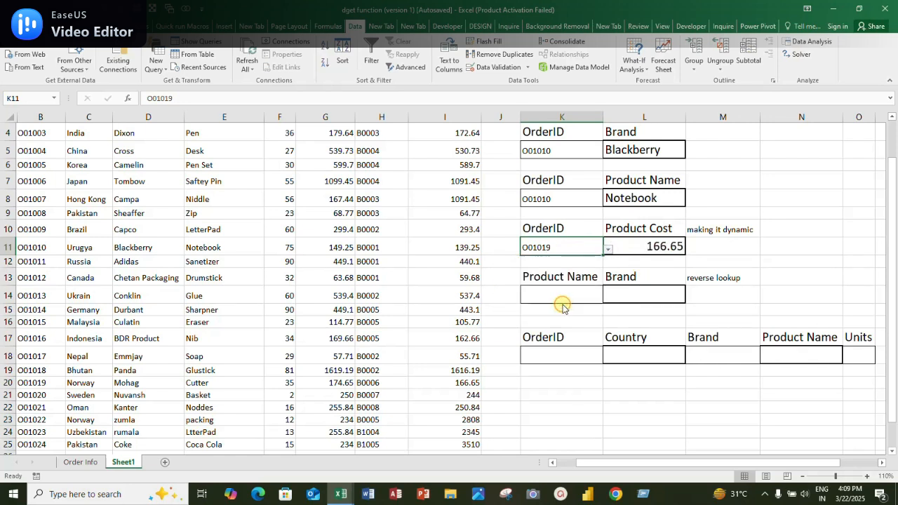
{"action": "left_click", "coordinate": [607, 249]}
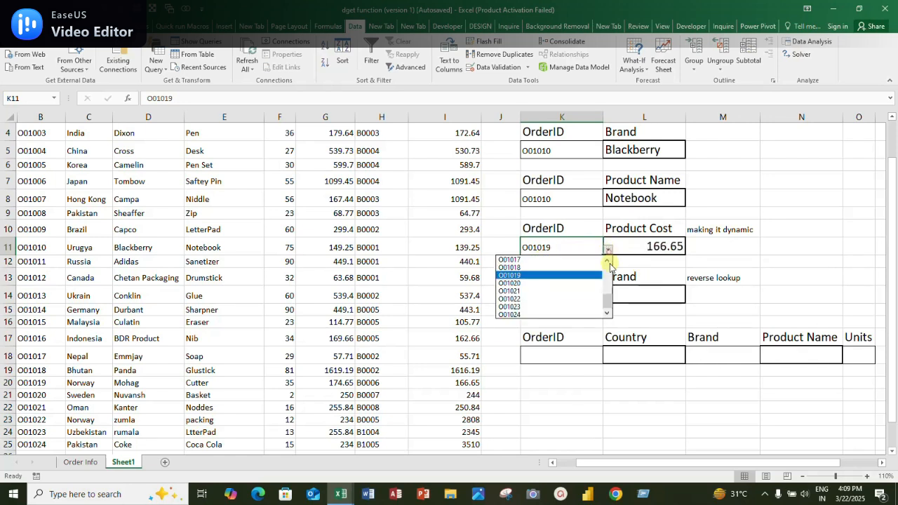
{"action": "left_click", "coordinate": [568, 317]}
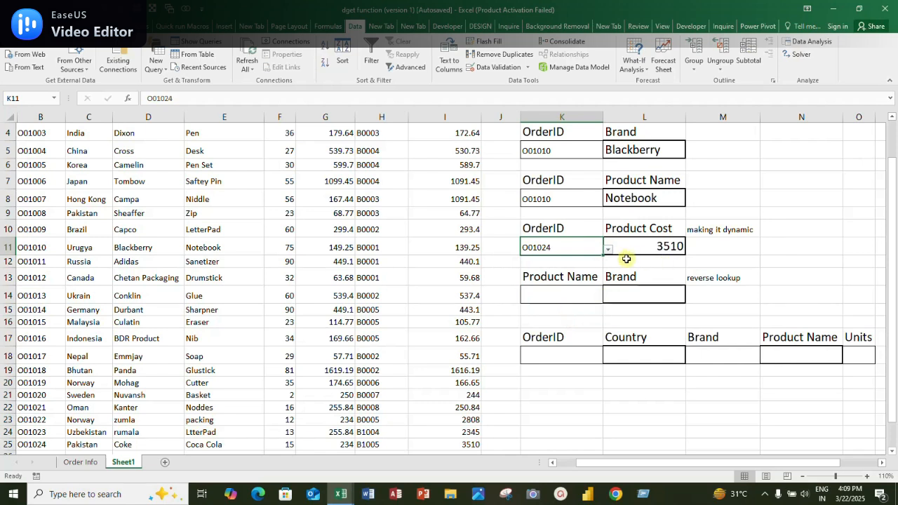
Set the lookup field in header cell L10 back to Product Name
{"action": "left_click", "coordinate": [675, 233]}
{"action": "left_click", "coordinate": [691, 232]}
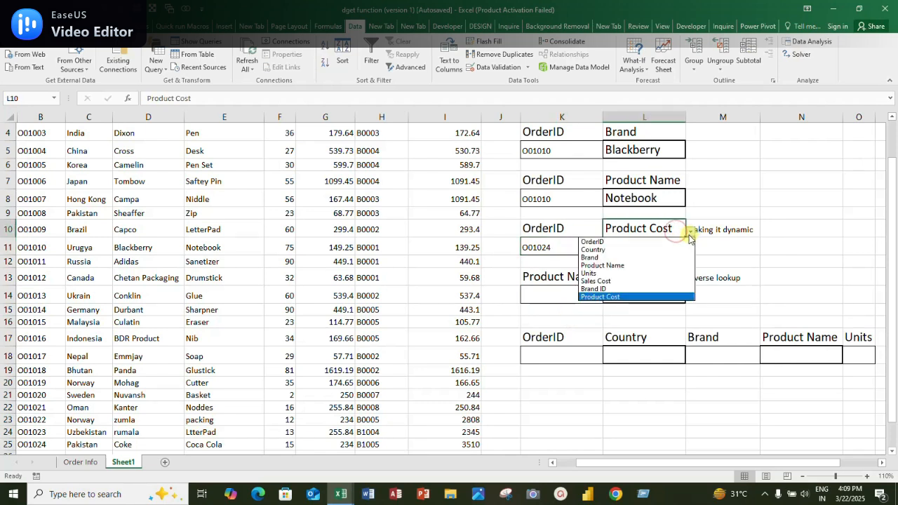
{"action": "left_click", "coordinate": [617, 266]}
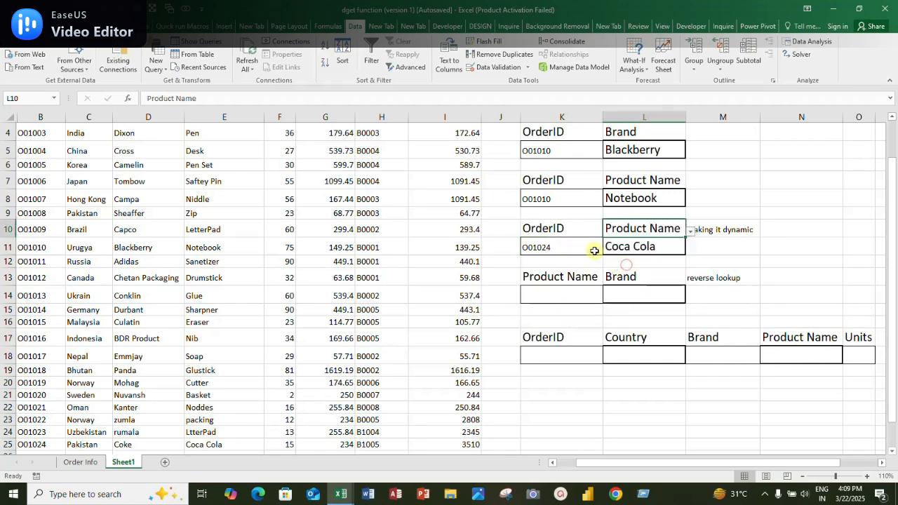
Choose the order ID of table row 20 in K11's drop-down list, followed by the one of row 8, and inspect L11's formula
{"action": "left_click", "coordinate": [596, 246]}
{"action": "left_click", "coordinate": [607, 249]}
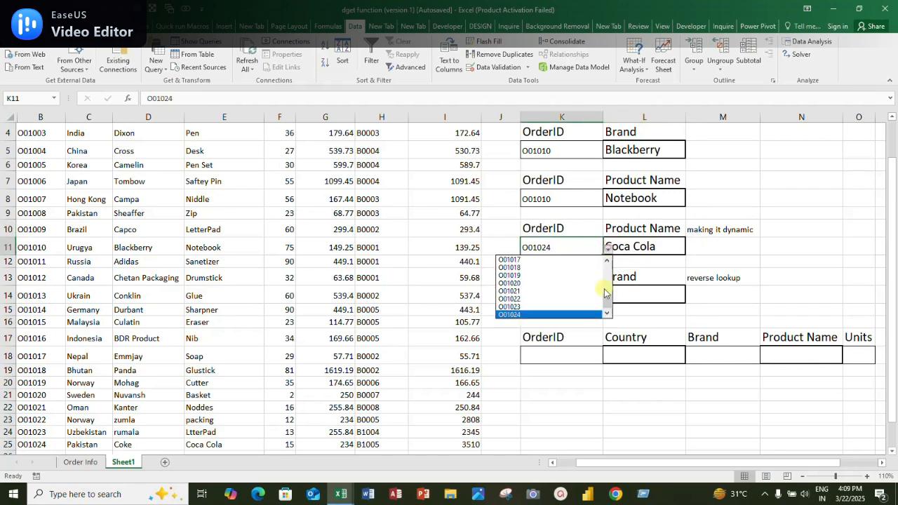
{"action": "left_click", "coordinate": [569, 275]}
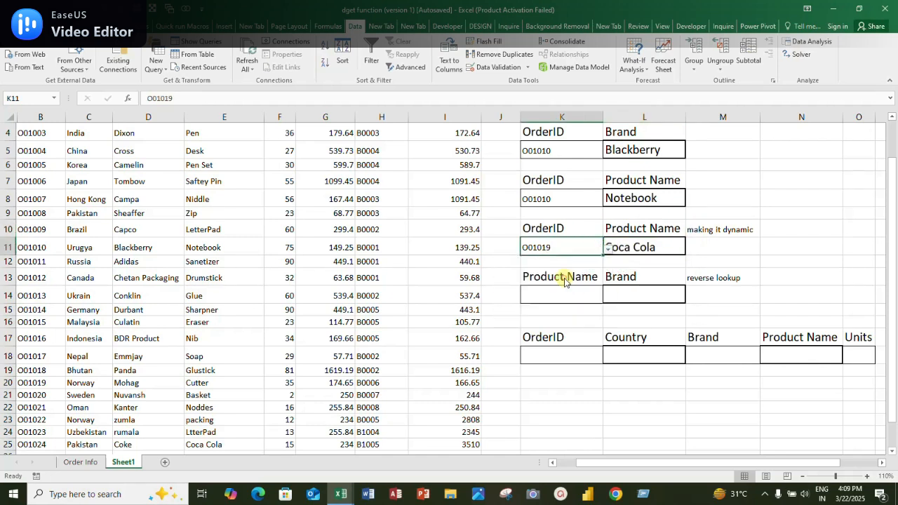
{"action": "left_click", "coordinate": [607, 248]}
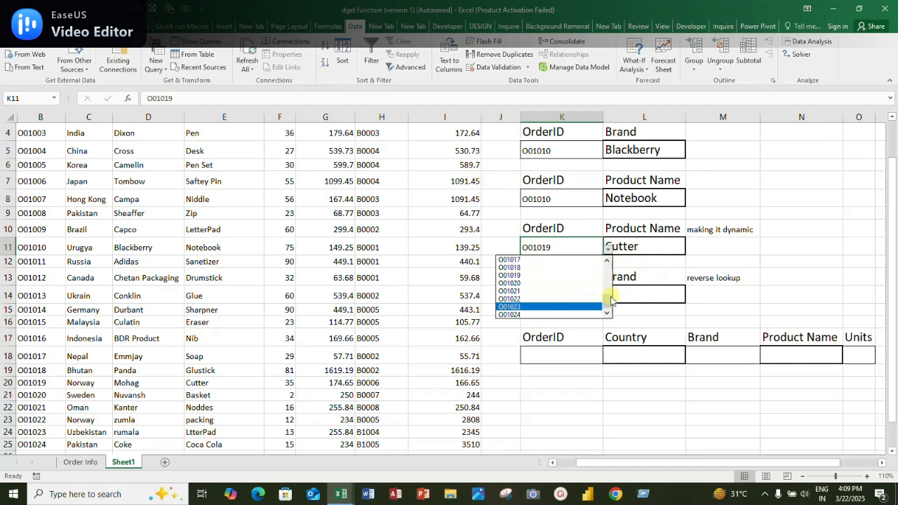
{"action": "scroll", "coordinate": [611, 299], "scroll_direction": "up", "scroll_amount": 3}
{"action": "left_click", "coordinate": [552, 282]}
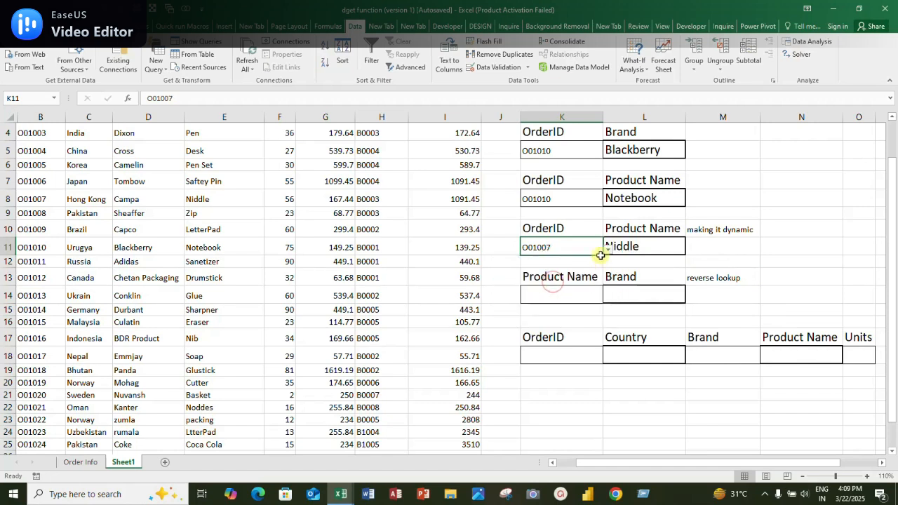
{"action": "left_click", "coordinate": [743, 244]}
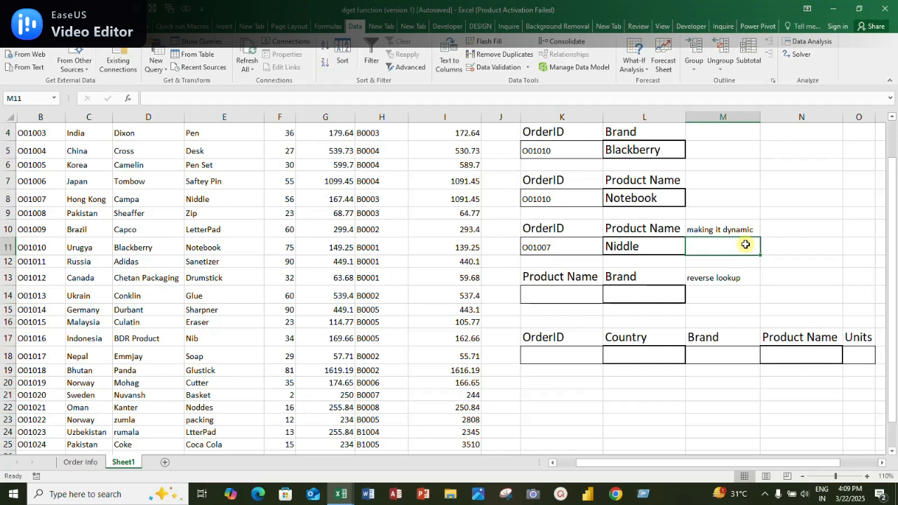
{"action": "left_click", "coordinate": [638, 245]}
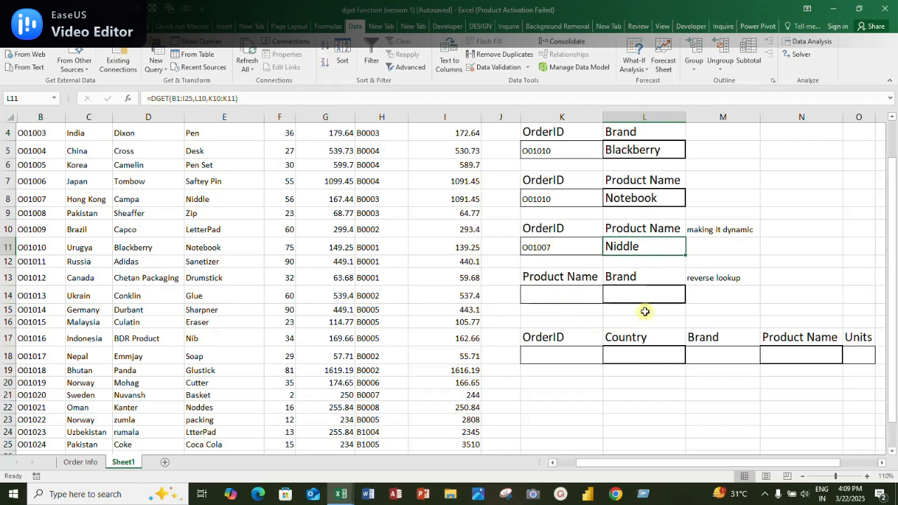
Examine the positions of the Product Name and Brand columns in the order table for the reverse lookup in K14
{"action": "left_click", "coordinate": [578, 293]}
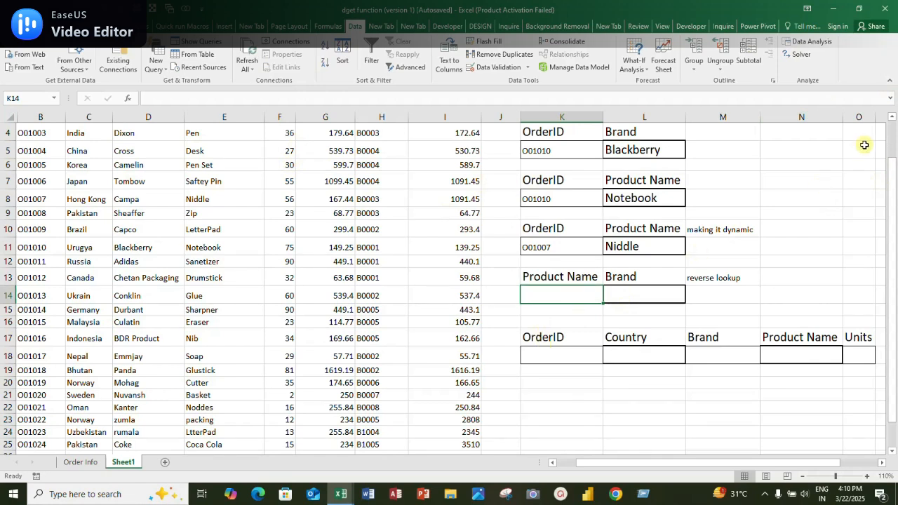
{"action": "left_click_drag", "start_coordinate": [893, 174], "coordinate": [892, 128]}
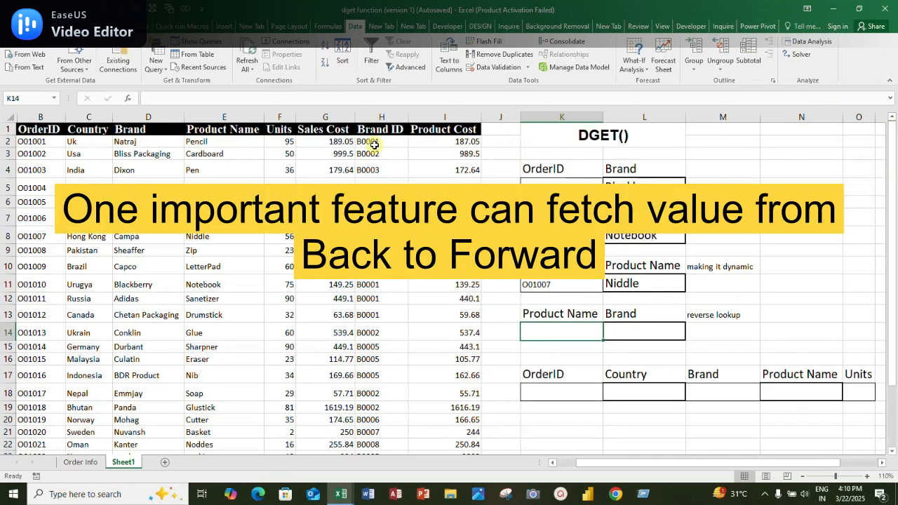
{"action": "left_click", "coordinate": [247, 130]}
{"action": "left_click", "coordinate": [246, 115]}
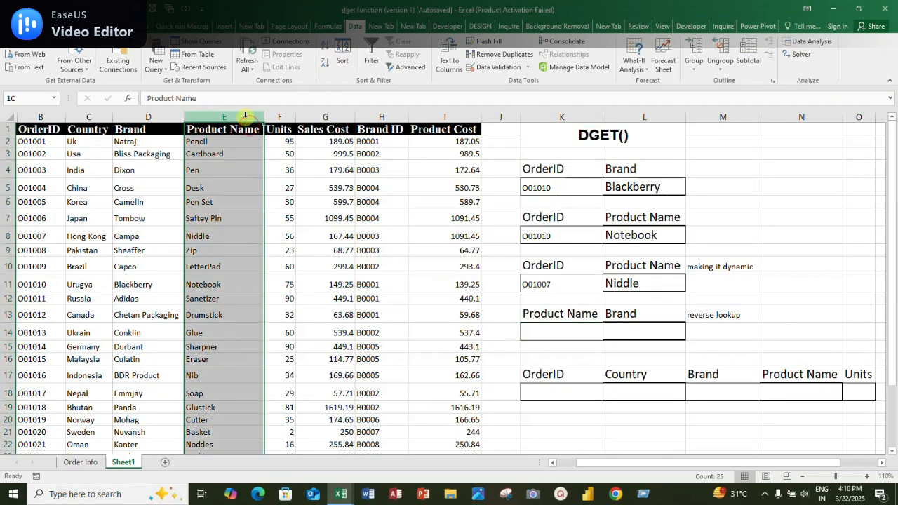
{"action": "left_click_drag", "start_coordinate": [245, 115], "coordinate": [173, 112]}
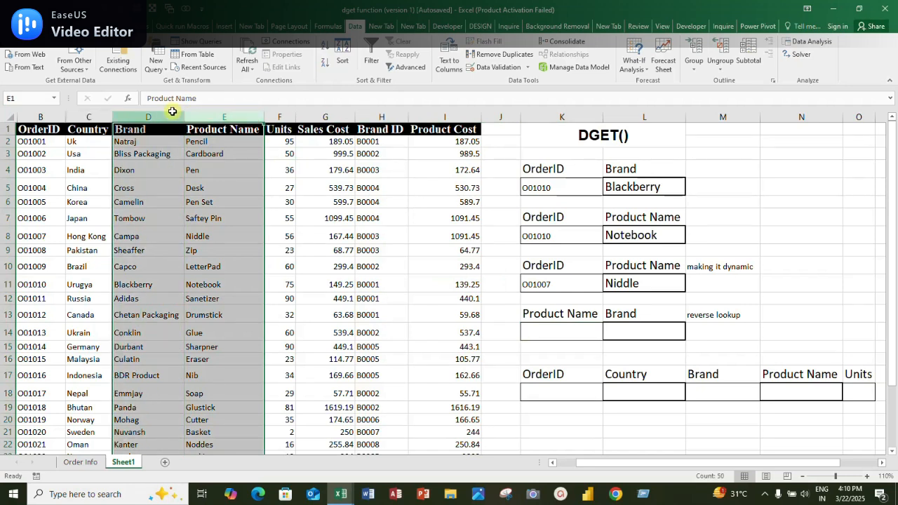
{"action": "mouse_move", "coordinate": [150, 114]}
{"action": "left_mouse_down"}
{"action": "mouse_move", "coordinate": [194, 117]}
{"action": "mouse_move", "coordinate": [144, 116]}
{"action": "left_mouse_up"}
{"action": "left_click", "coordinate": [210, 116]}
{"action": "left_click", "coordinate": [549, 332]}
Copy the product name Notebook from E11 into the reverse-lookup criteria cell K14
{"action": "left_click", "coordinate": [220, 284]}
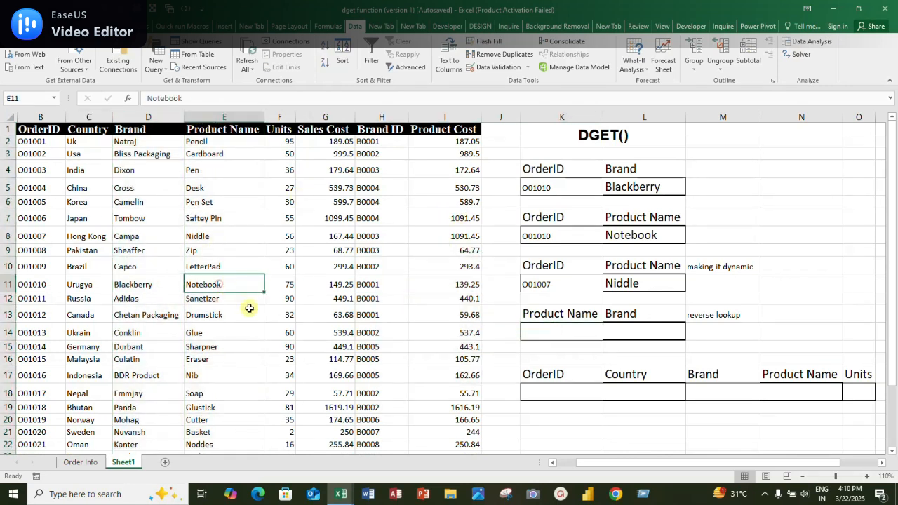
{"action": "key", "text": "ctrl+c"}
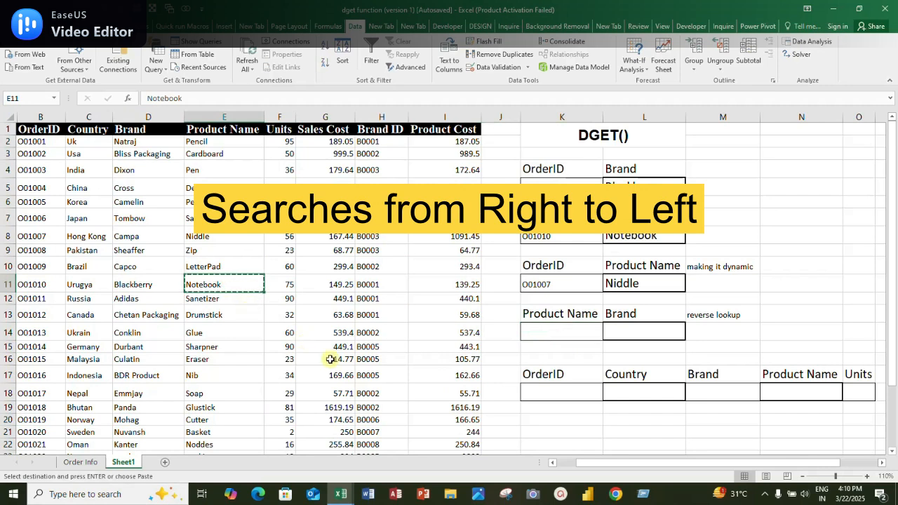
{"action": "left_click", "coordinate": [545, 335]}
{"action": "key", "text": "ctrl+v"}
Start a DGET formula in the Brand cell L14 with the whole order table B1:I25 as the database
{"action": "left_click", "coordinate": [621, 334]}
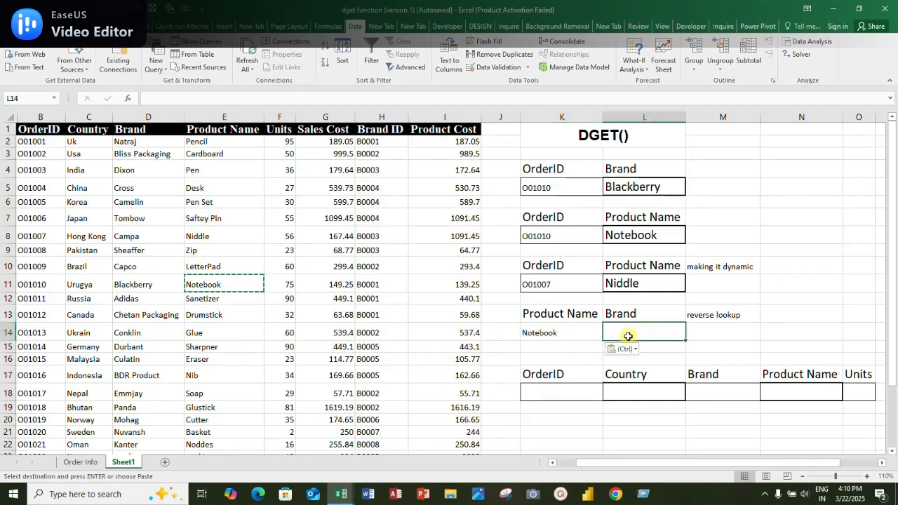
{"action": "type", "text": "=dg"}
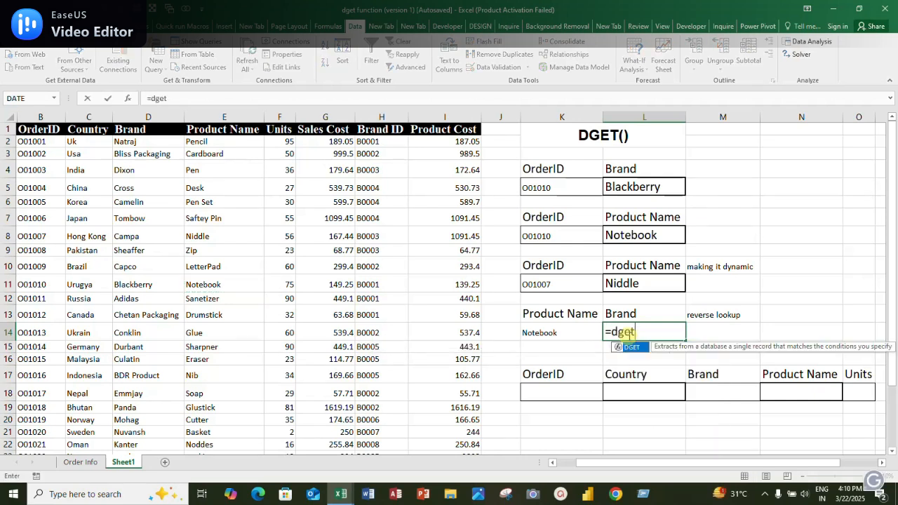
{"action": "type", "text": "et"}
{"action": "key", "text": "Tab"}
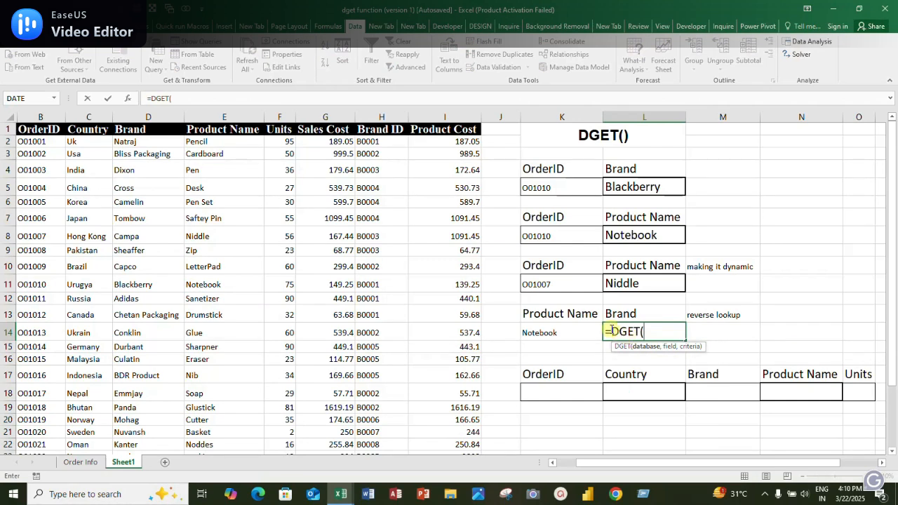
{"action": "left_click", "coordinate": [48, 131]}
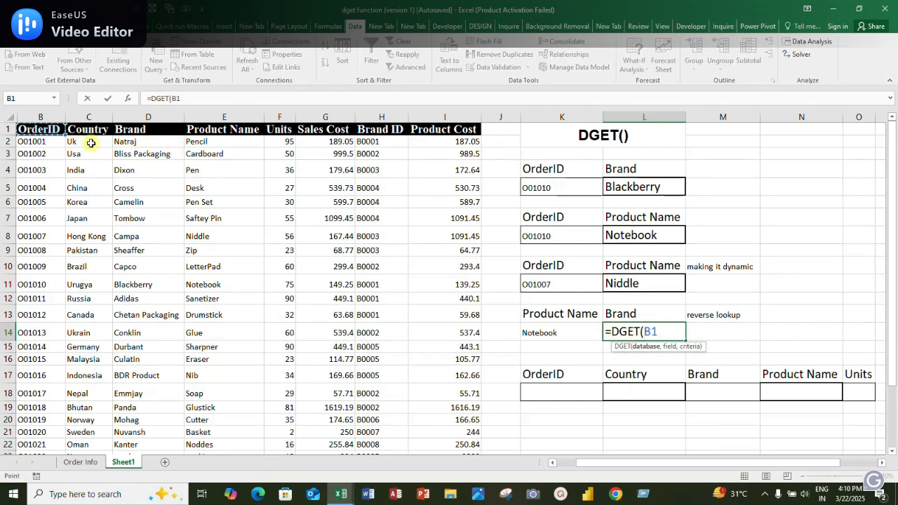
{"action": "key", "text": "ctrl+shift+Right"}
{"action": "key", "text": "ctrl+shift+Down"}
{"action": "type", "text": ","}
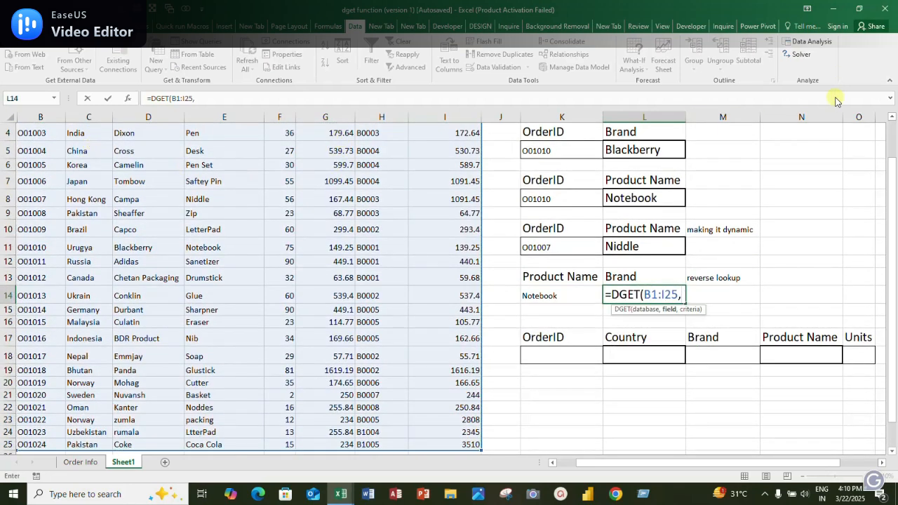
Complete L14's DGET formula with field number 3 and the criteria range K13:K14
{"action": "left_click_drag", "start_coordinate": [892, 162], "coordinate": [893, 134]}
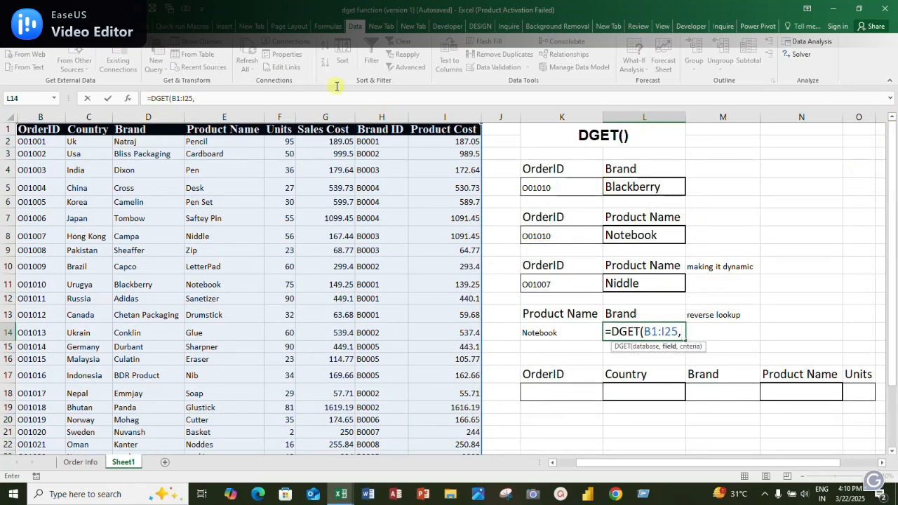
{"action": "left_click", "coordinate": [232, 103]}
{"action": "type", "text": "3,"}
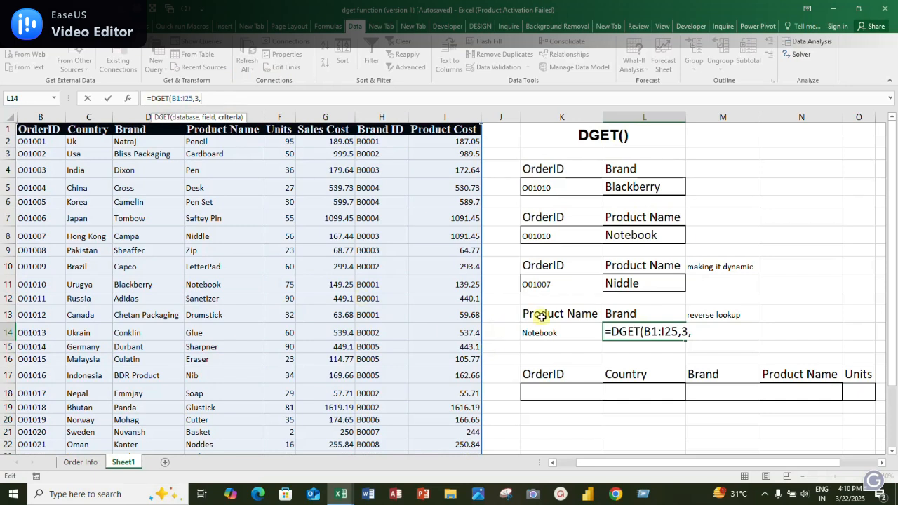
{"action": "left_click_drag", "start_coordinate": [543, 315], "coordinate": [542, 327]}
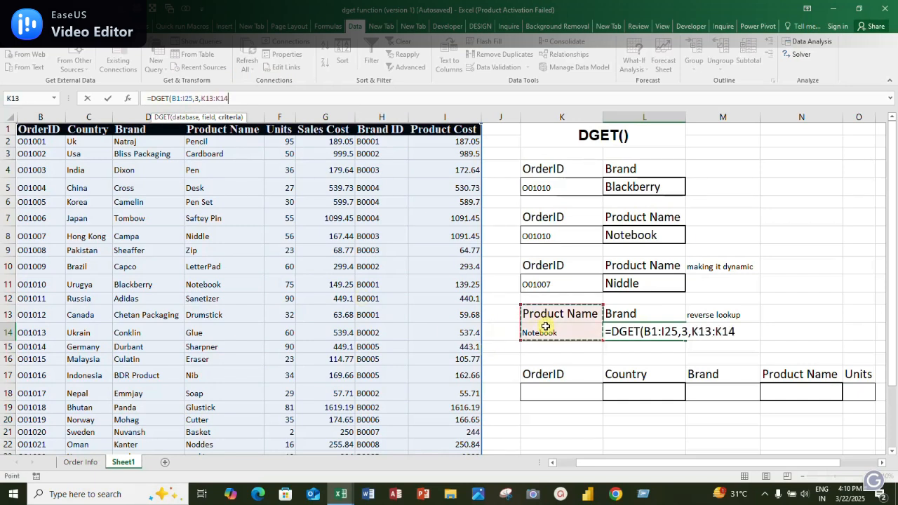
{"action": "type", "text": ")"}
{"action": "key", "text": "Return"}
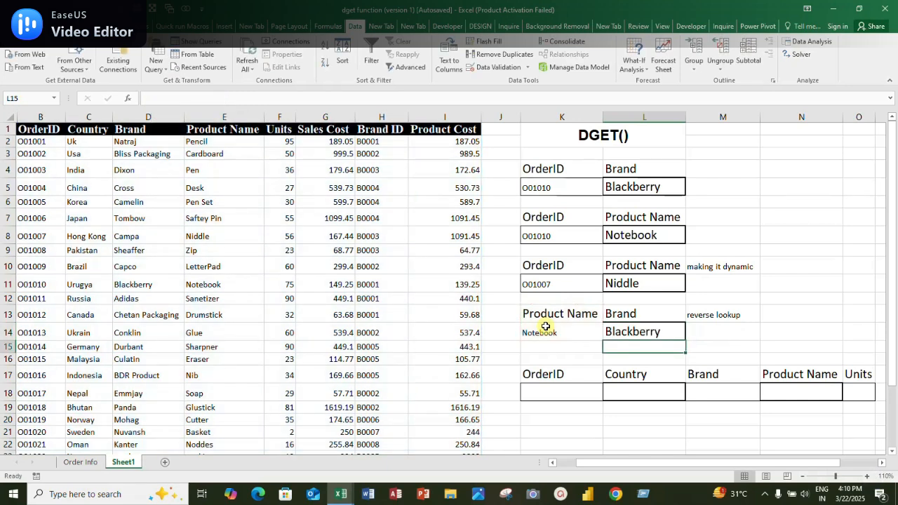
Check the Notebook lookup against the table, change K14's product name to Glue, and check that product's brand as well
{"action": "left_click", "coordinate": [558, 333]}
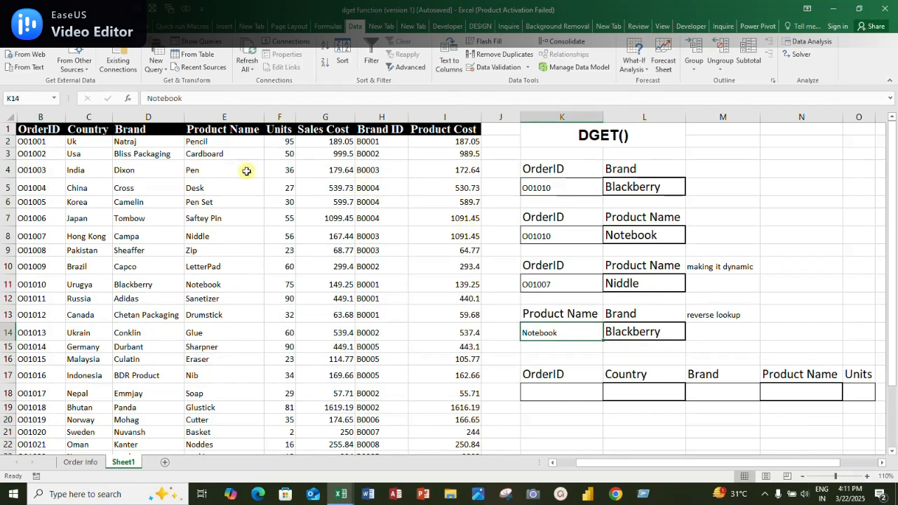
{"action": "left_click", "coordinate": [225, 170]}
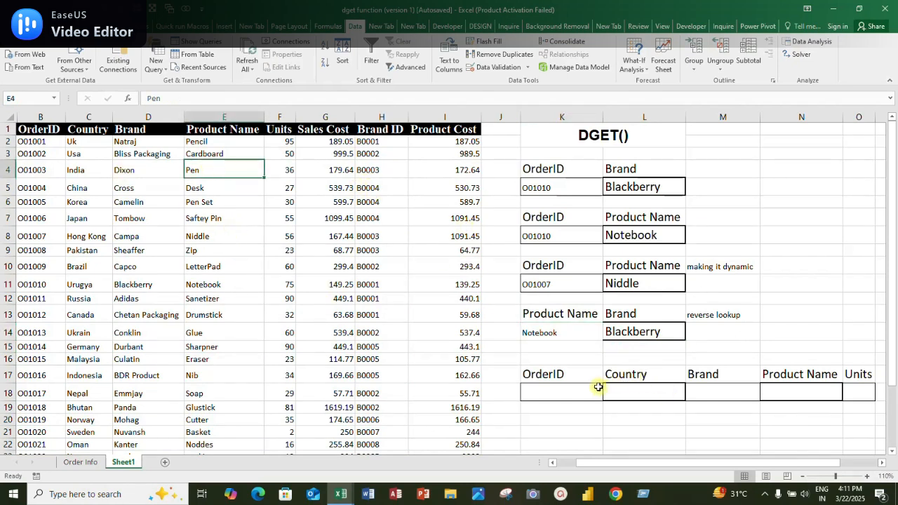
{"action": "left_click", "coordinate": [207, 285]}
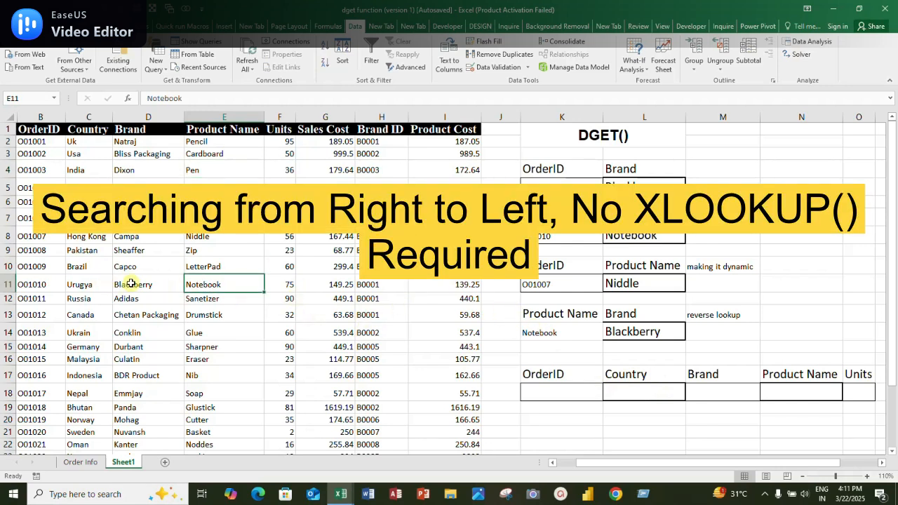
{"action": "left_click", "coordinate": [118, 284]}
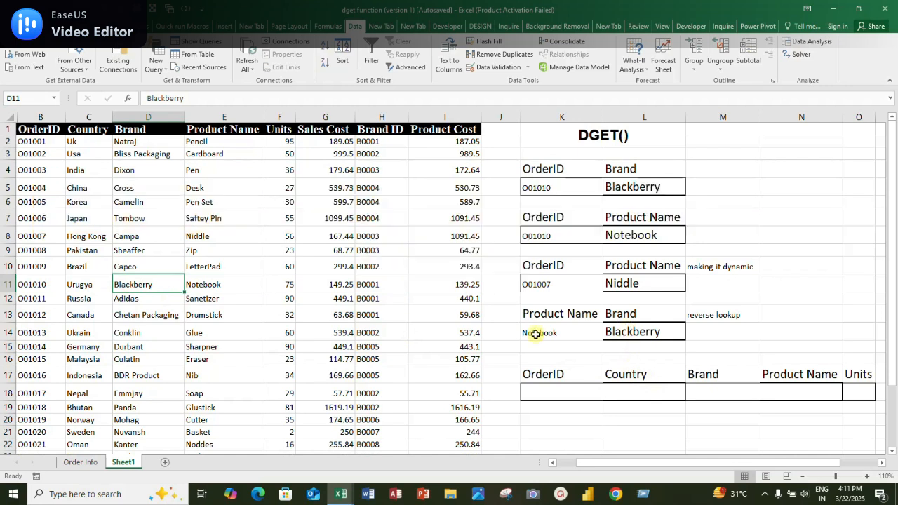
{"action": "left_click", "coordinate": [534, 335]}
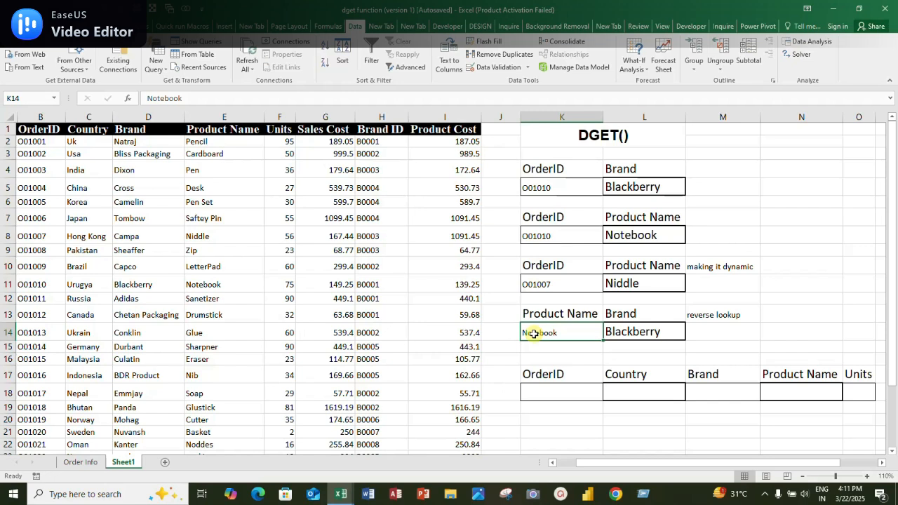
{"action": "type", "text": "Glue"}
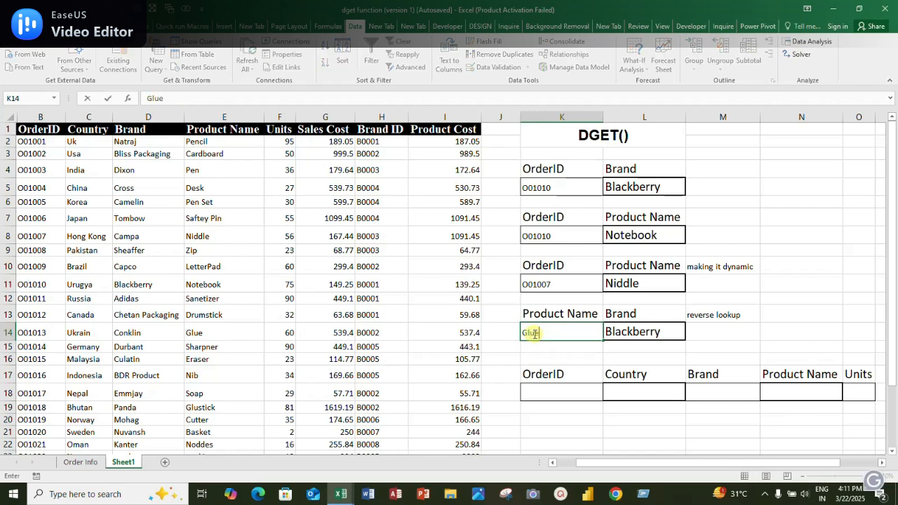
{"action": "key", "text": "Return"}
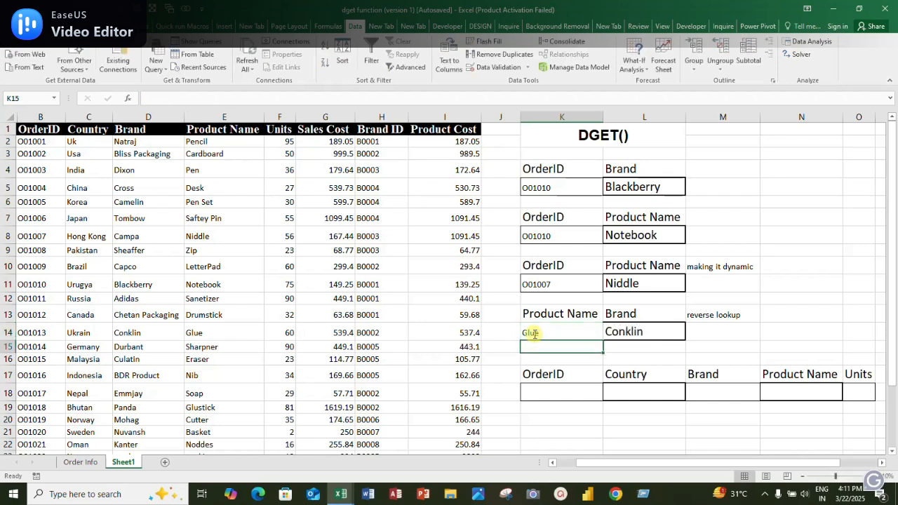
{"action": "left_click", "coordinate": [533, 334]}
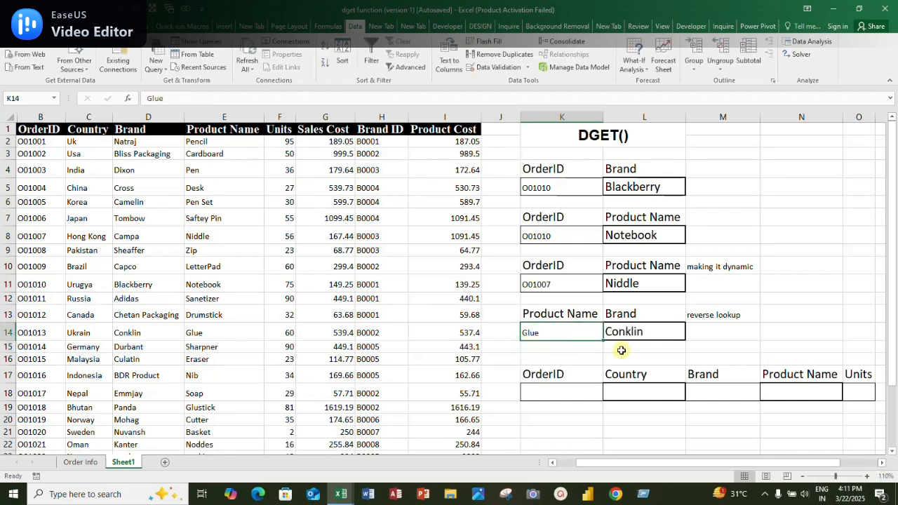
{"action": "left_click", "coordinate": [193, 331]}
{"action": "left_click", "coordinate": [160, 330]}
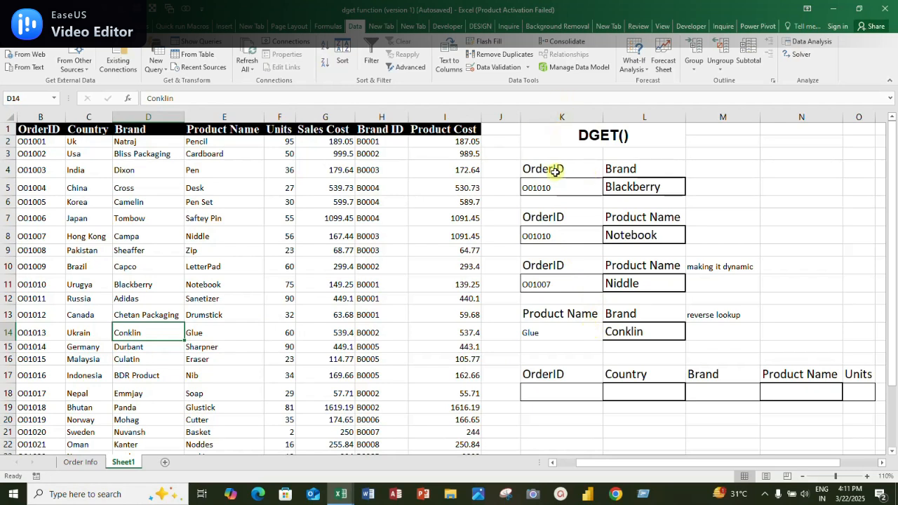
Copy the order ID and country Russia from B12:C12 into the two-criteria lookup cells K18:L18
{"action": "left_click_drag", "start_coordinate": [536, 379], "coordinate": [617, 401]}
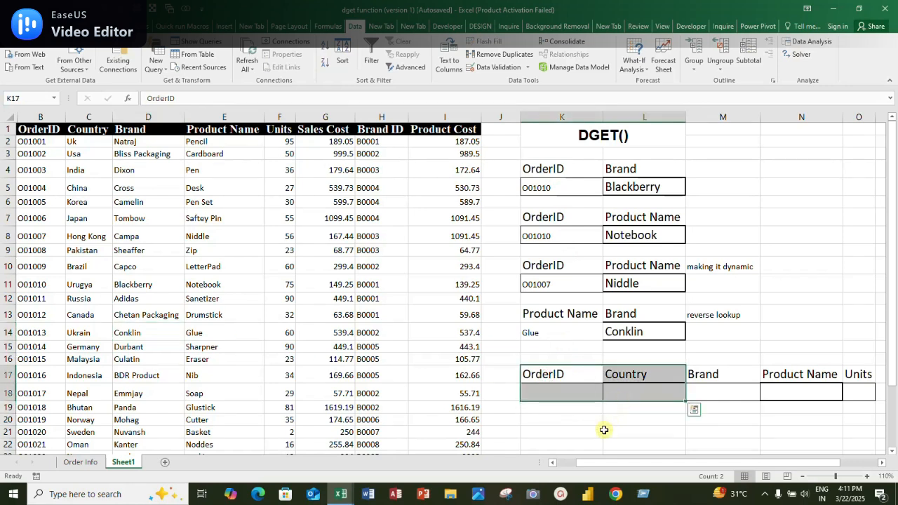
{"action": "left_click", "coordinate": [577, 391]}
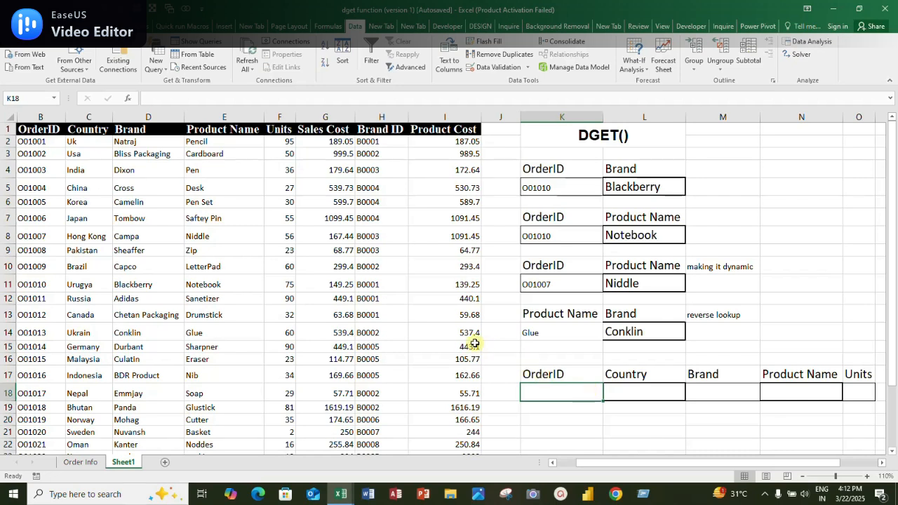
{"action": "left_click_drag", "start_coordinate": [41, 300], "coordinate": [82, 302]}
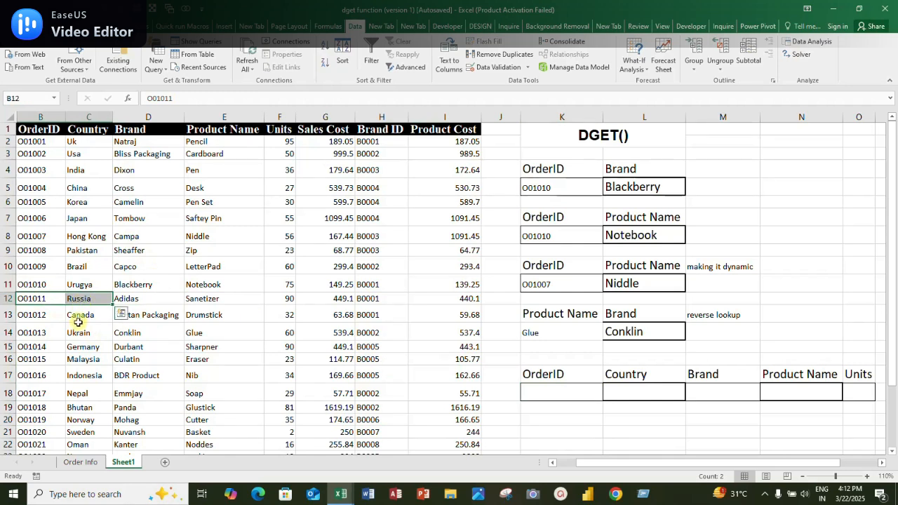
{"action": "key", "text": "ctrl+c"}
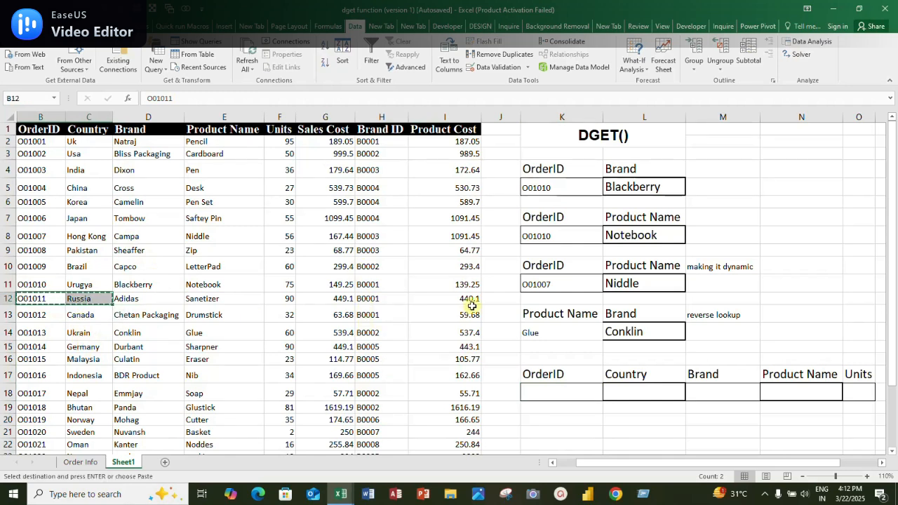
{"action": "left_click", "coordinate": [552, 388]}
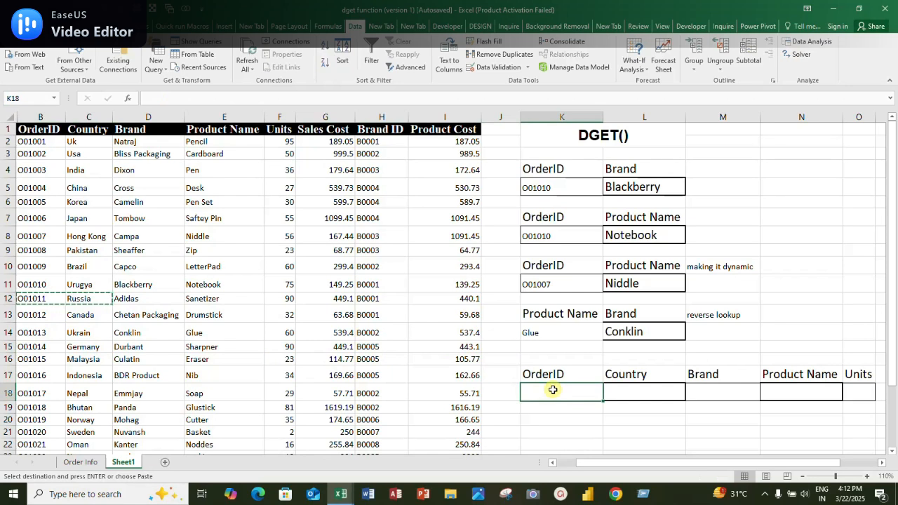
{"action": "key", "text": "ctrl+v"}
{"action": "left_click", "coordinate": [641, 393]}
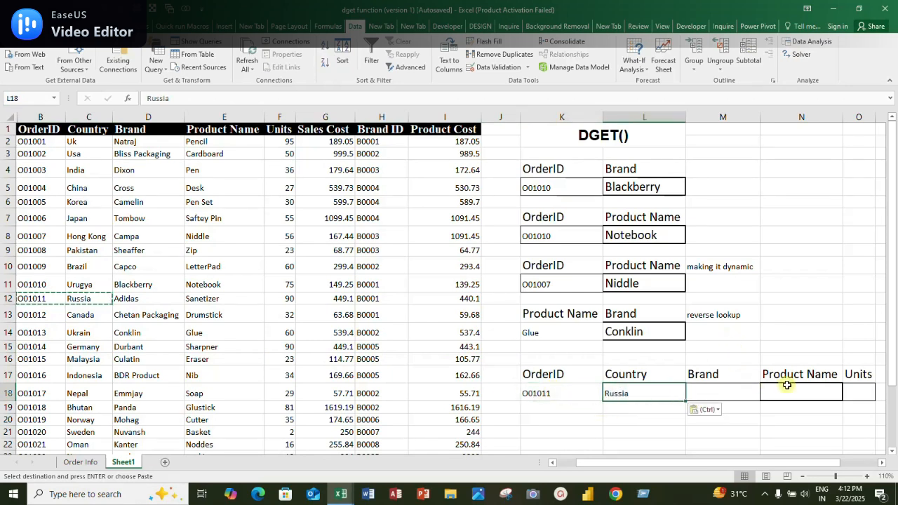
Start a DGET formula in the Brand cell M18 with the whole order table B1:I25 as the database
{"action": "left_click", "coordinate": [714, 391]}
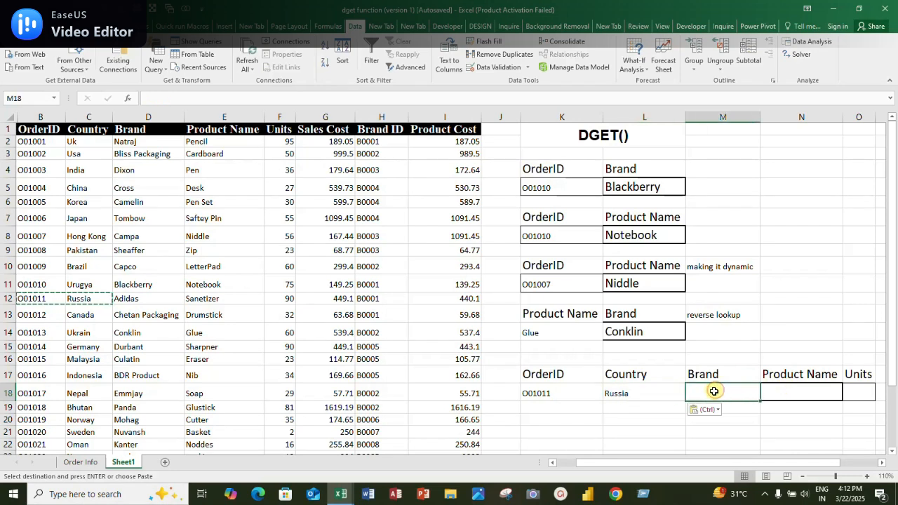
{"action": "type", "text": "=dge"}
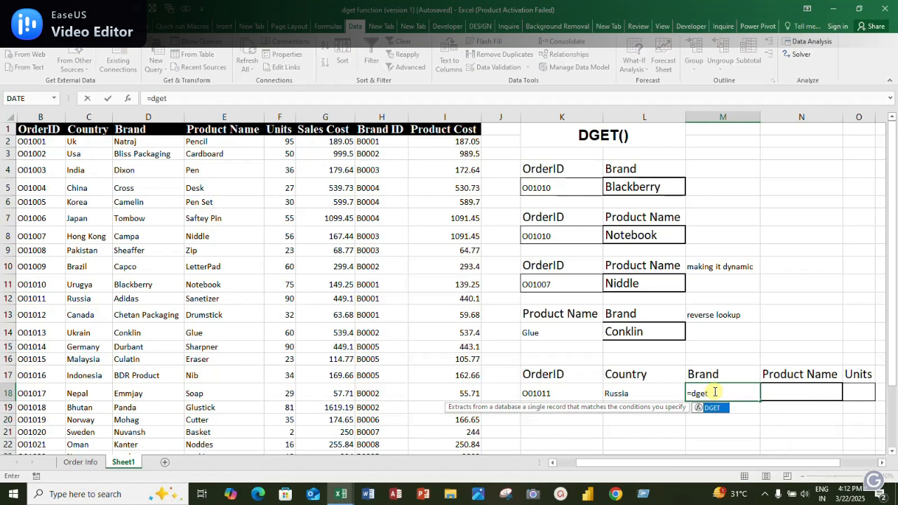
{"action": "type", "text": "t"}
{"action": "key", "text": "Tab"}
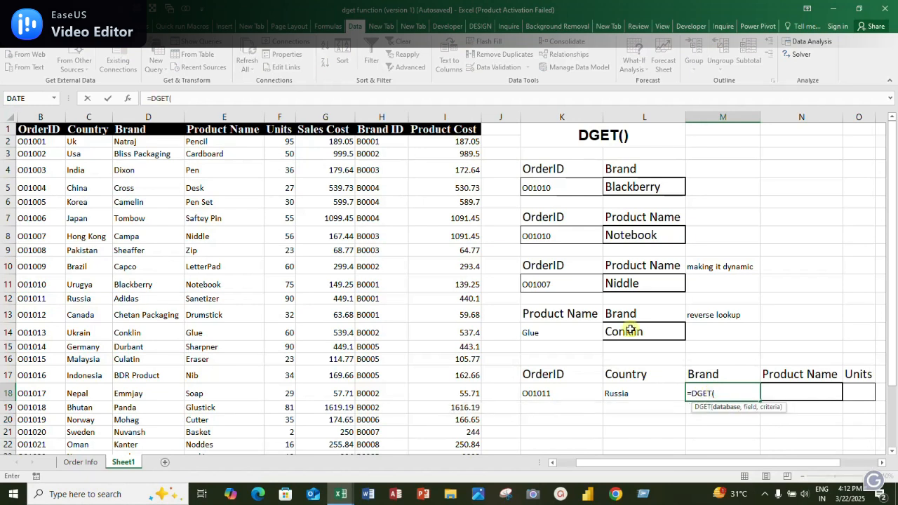
{"action": "left_click", "coordinate": [47, 127]}
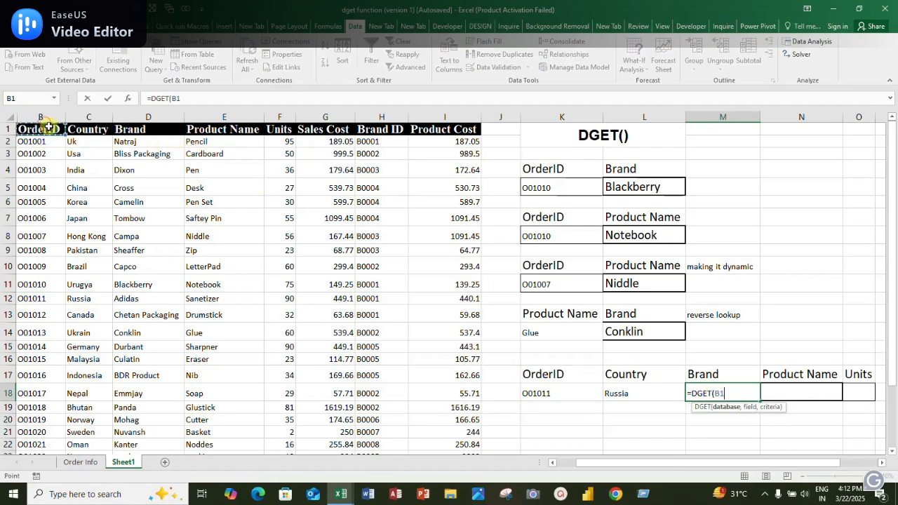
{"action": "key", "text": "ctrl+shift+Right"}
{"action": "key", "text": "ctrl+shift+Down"}
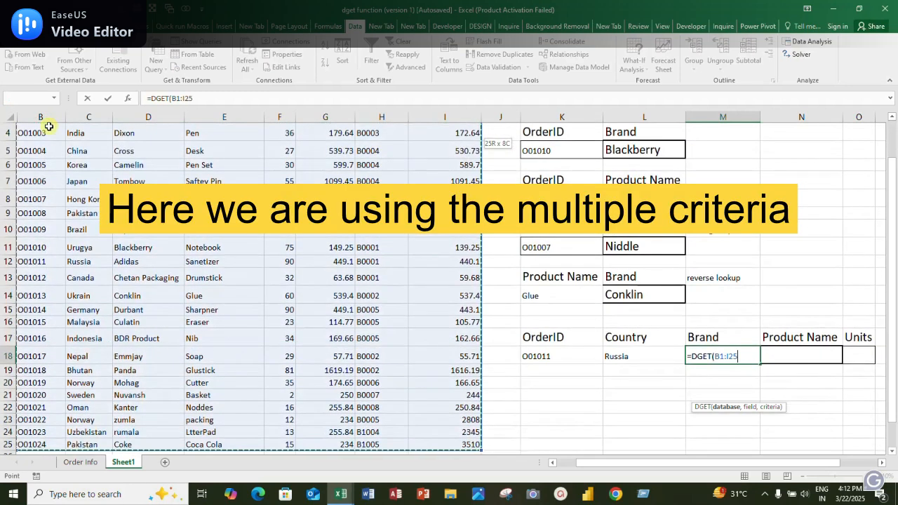
Complete M18's DGET formula with the Brand header M17 as the field and K17:L18 as the criteria range
{"action": "type", "text": ","}
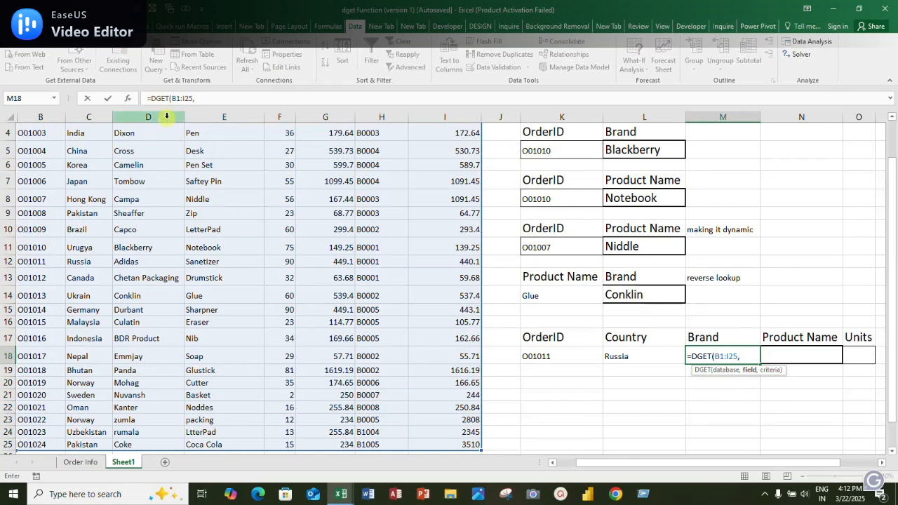
{"action": "left_click", "coordinate": [712, 342]}
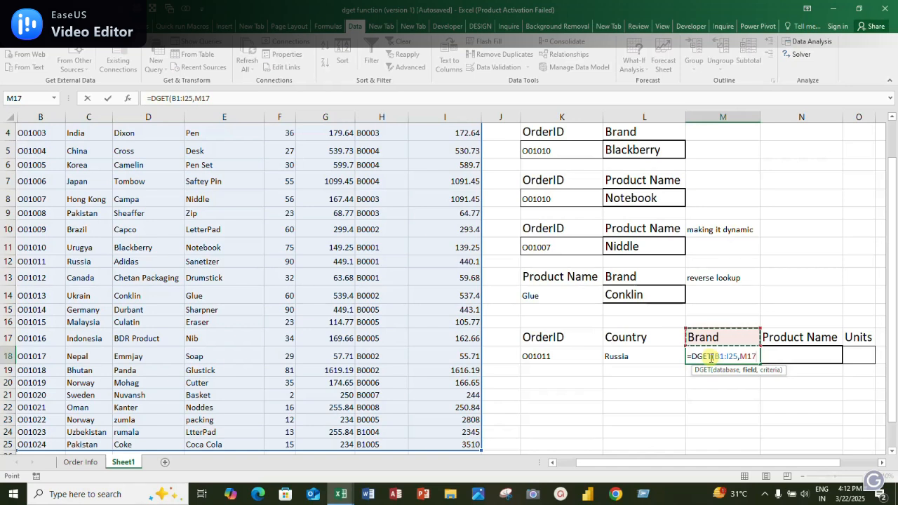
{"action": "type", "text": ","}
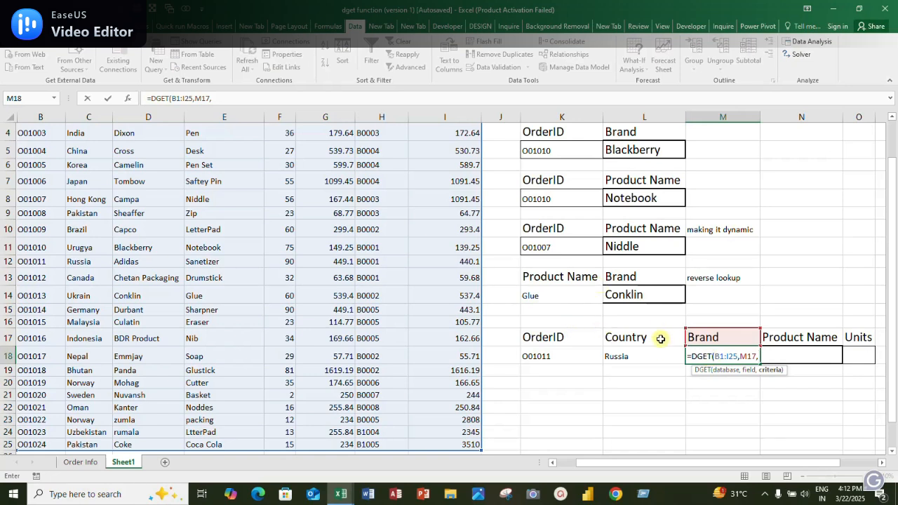
{"action": "left_click_drag", "start_coordinate": [551, 336], "coordinate": [626, 354]}
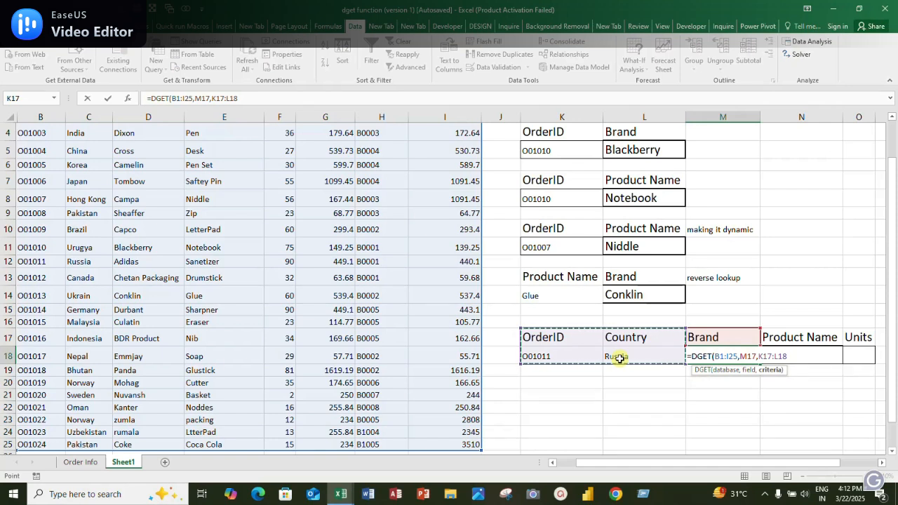
{"action": "type", "text": ")"}
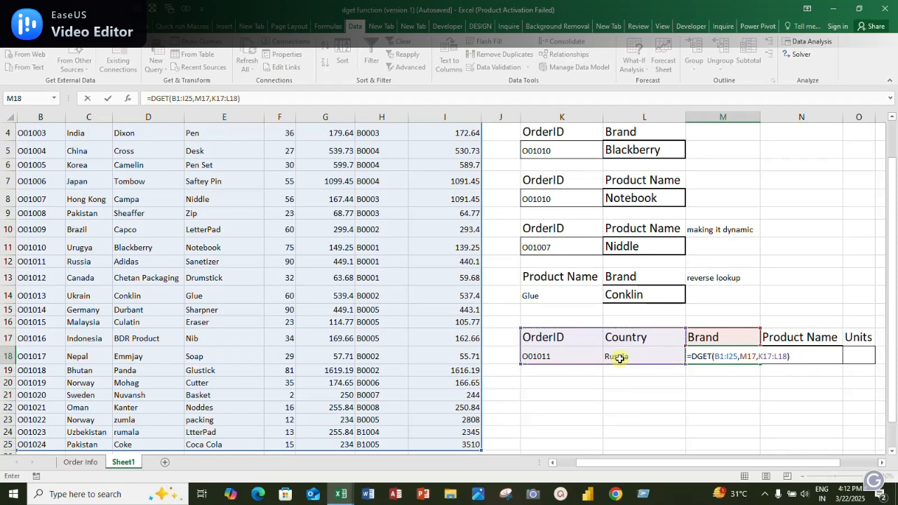
{"action": "key", "text": "Return"}
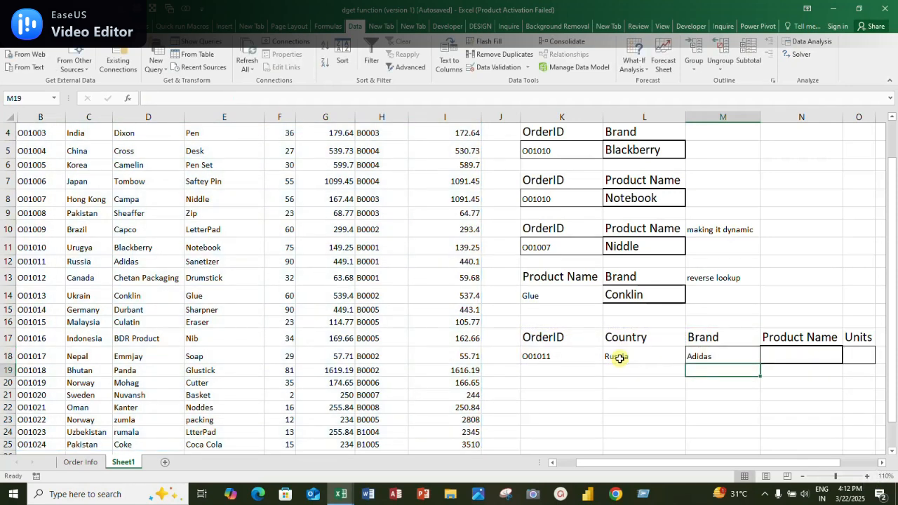
Fill M18's DGET formula across to the Product Name and Units cells N18:O18
{"action": "left_click", "coordinate": [700, 357]}
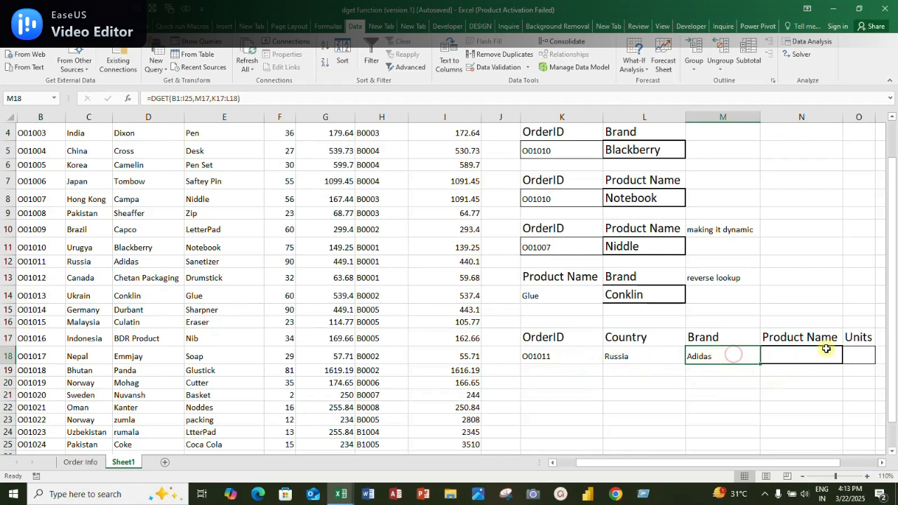
{"action": "left_click", "coordinate": [777, 339]}
{"action": "left_click_drag", "start_coordinate": [650, 463], "coordinate": [651, 384]}
{"action": "left_click", "coordinate": [645, 359]}
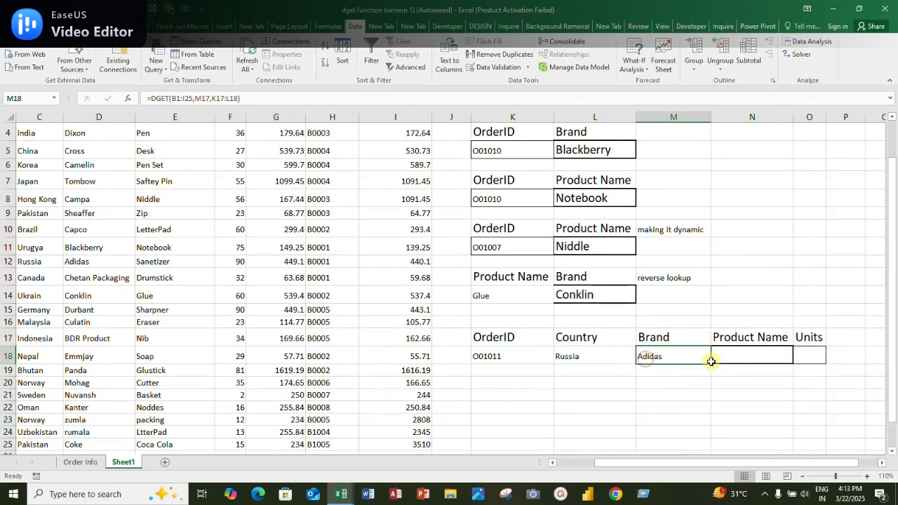
{"action": "left_click_drag", "start_coordinate": [711, 365], "coordinate": [821, 361]}
{"action": "left_click", "coordinate": [709, 406]}
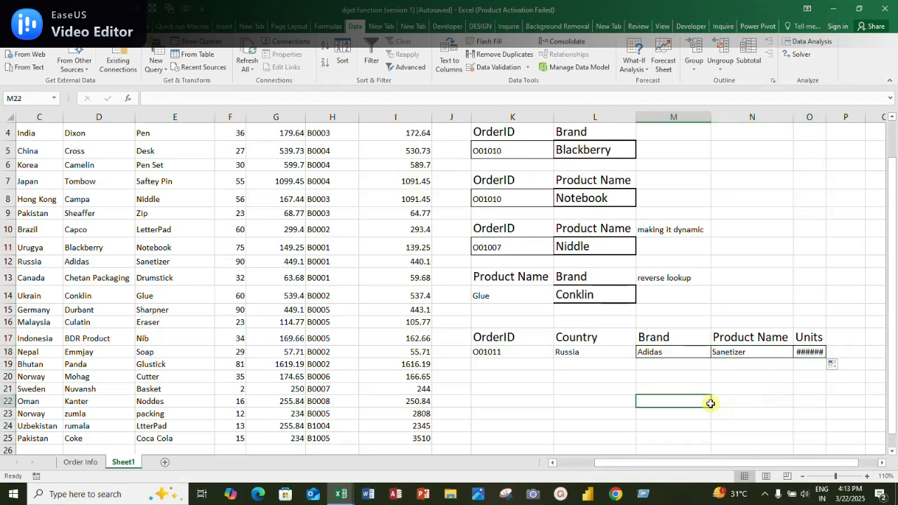
Clear the order ID in K18 to test the lookups, check the results in row 18, and undo the deletion
{"action": "left_click", "coordinate": [671, 351]}
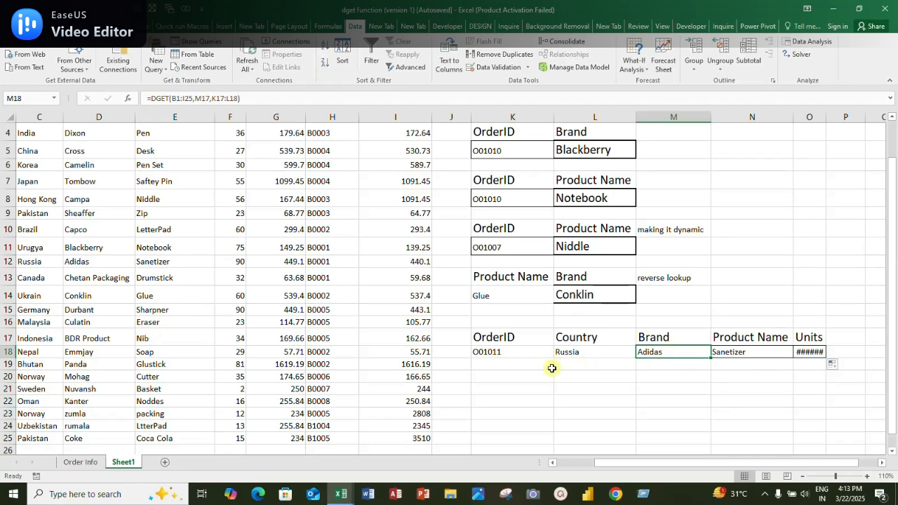
{"action": "left_click", "coordinate": [514, 354]}
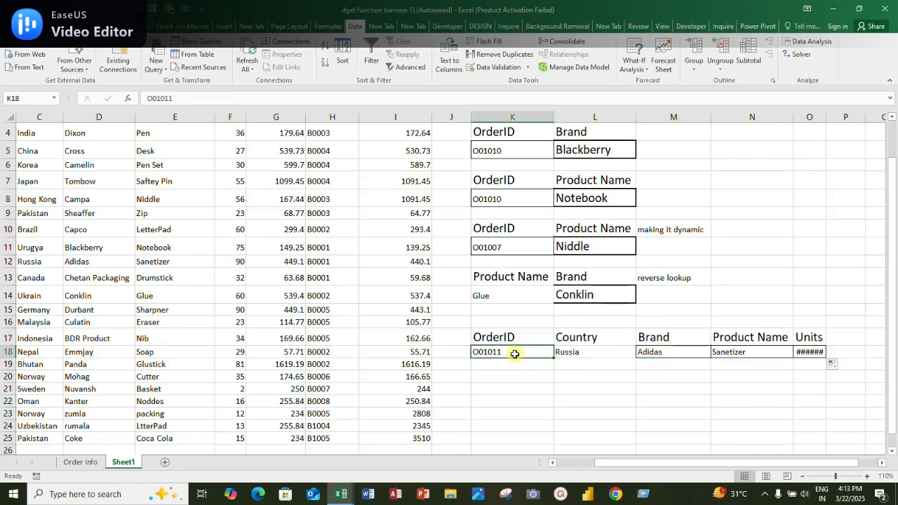
{"action": "key", "text": "Delete"}
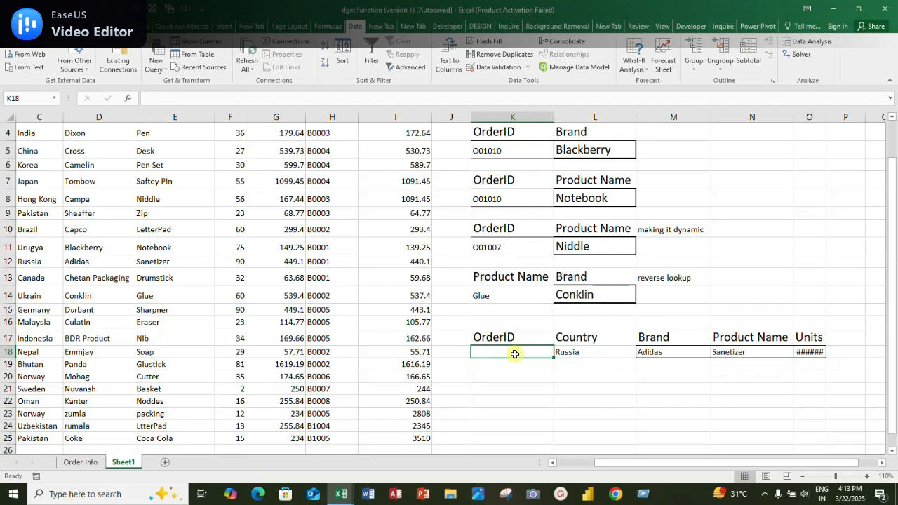
{"action": "key", "text": "Right"}
{"action": "key", "text": "Right"}
{"action": "key", "text": "Right"}
{"action": "key", "text": "Right"}
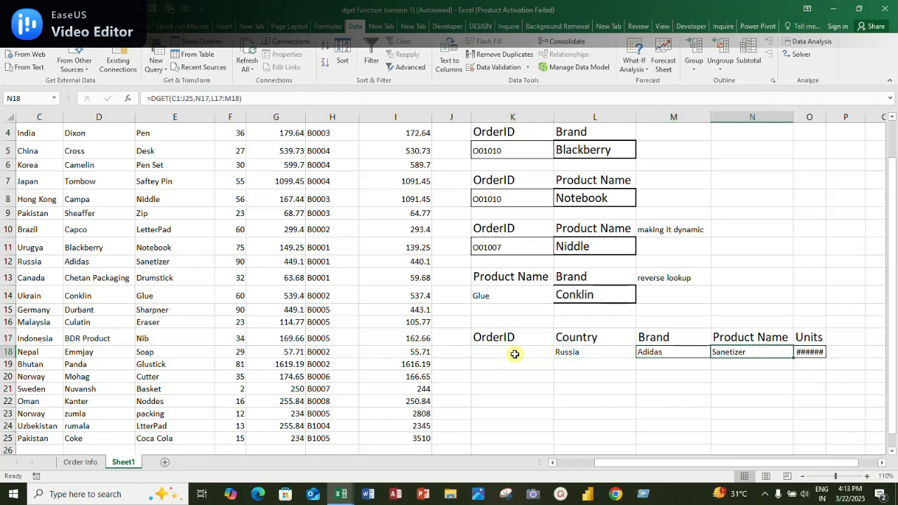
{"action": "key", "text": "Left"}
{"action": "key", "text": "Left"}
{"action": "key", "text": "Left"}
{"action": "key", "text": "Left"}
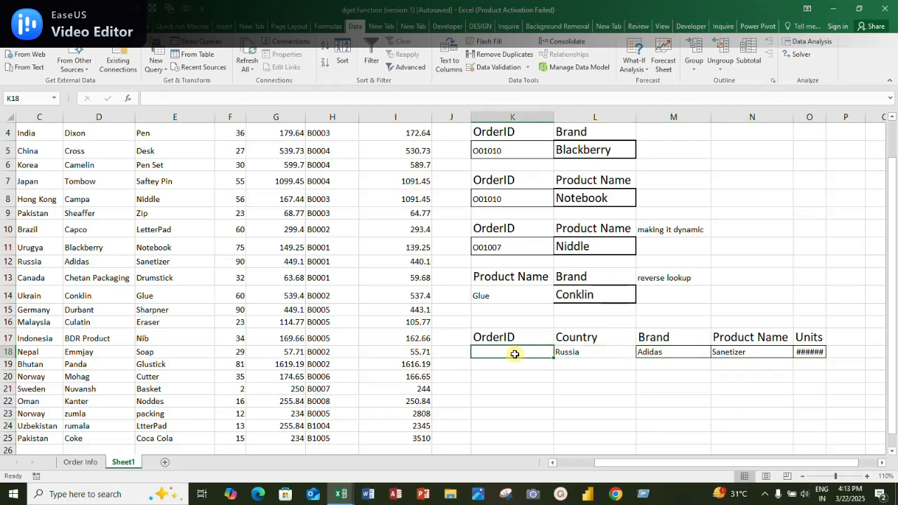
{"action": "key", "text": "ctrl+z"}
Clear the country in L18 and check the lookup results with only the order ID as a criterion
{"action": "key", "text": "Right"}
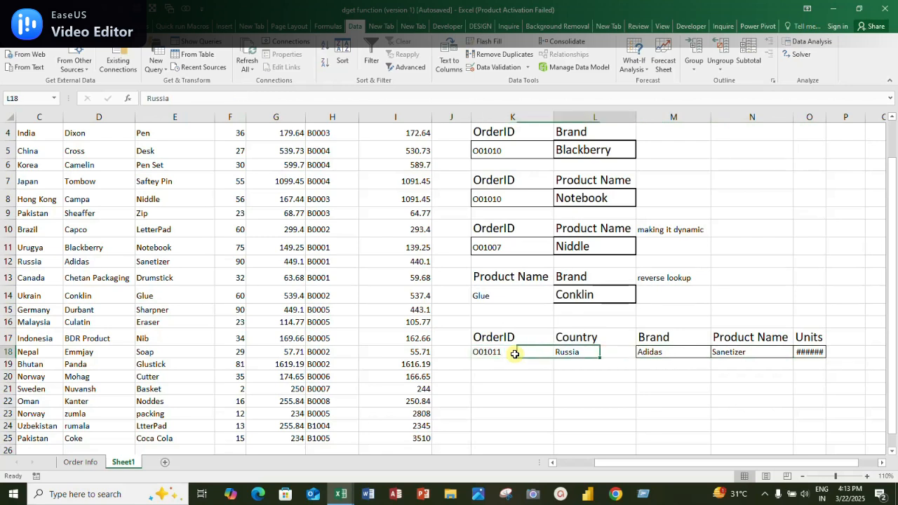
{"action": "key", "text": "Delete"}
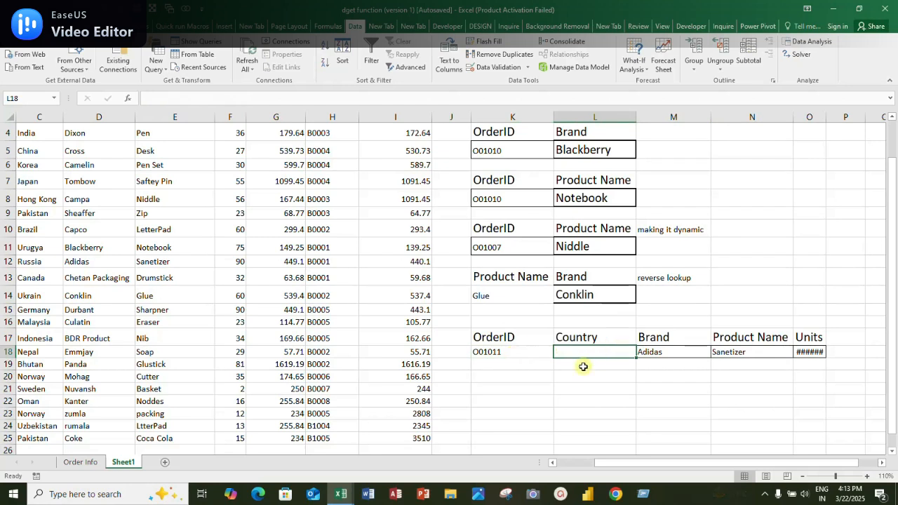
{"action": "left_click", "coordinate": [510, 353]}
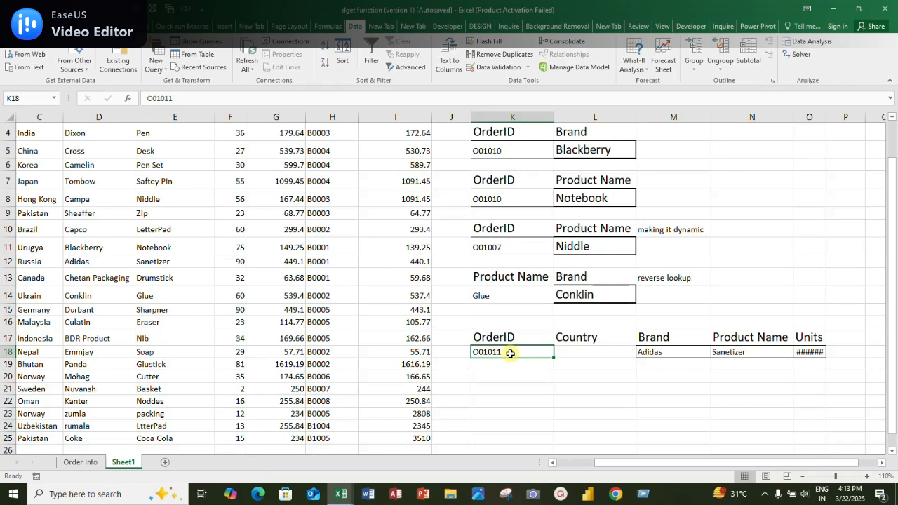
{"action": "left_click", "coordinate": [578, 352]}
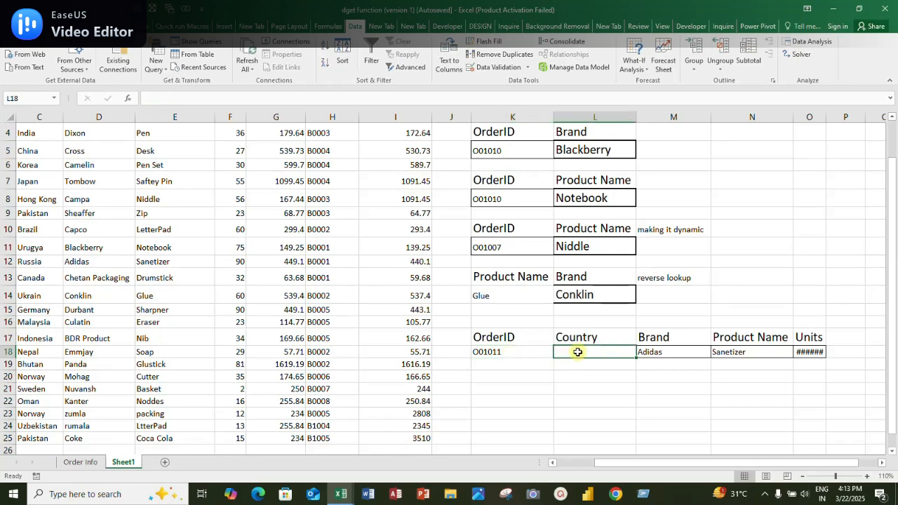
{"action": "left_click", "coordinate": [505, 352]}
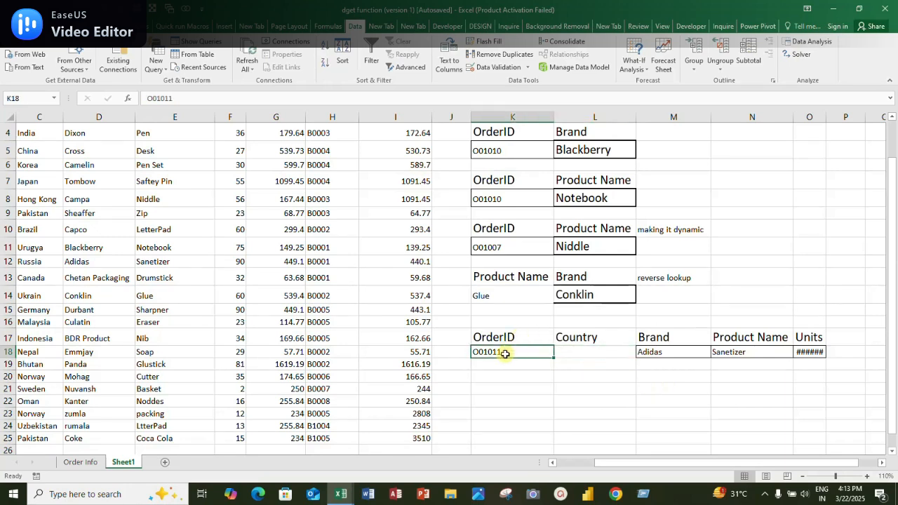
Copy the order ID and country of the Germany record from B15:C15 into the criteria cells K18:L18
{"action": "left_click", "coordinate": [50, 310]}
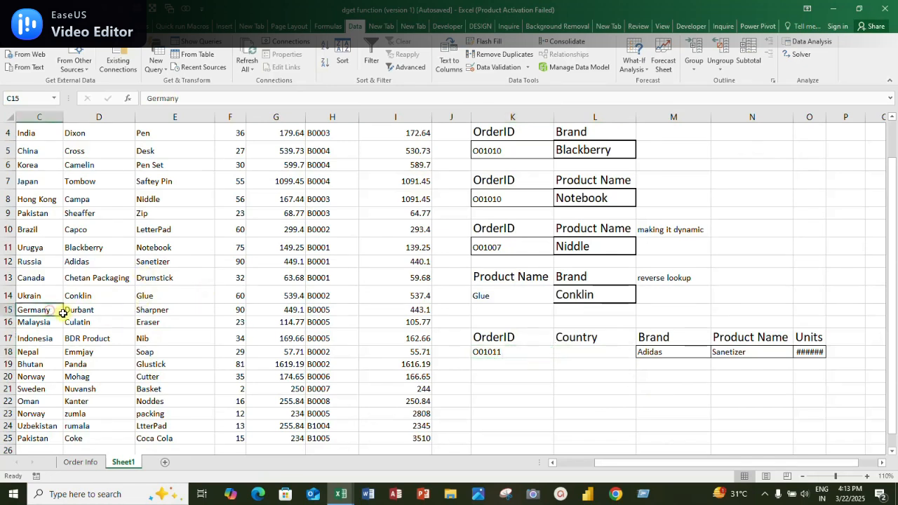
{"action": "key", "text": "Left"}
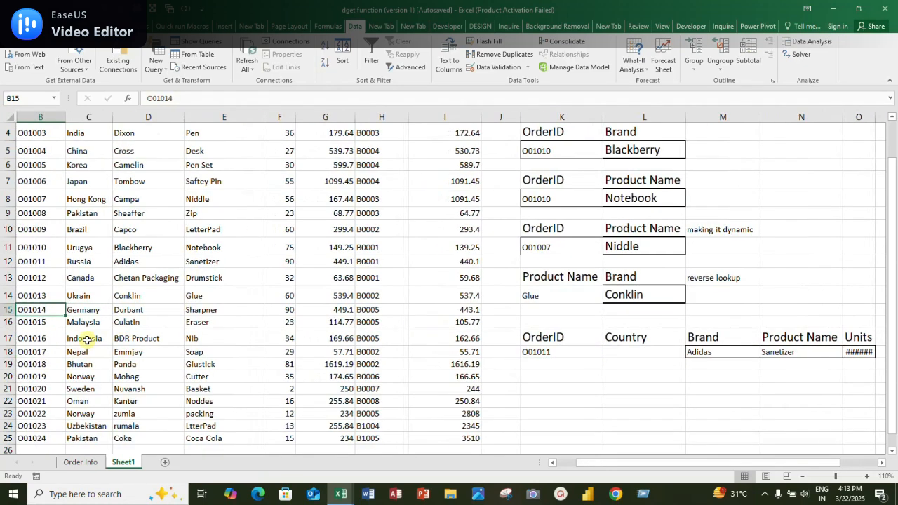
{"action": "key", "text": "shift+Right"}
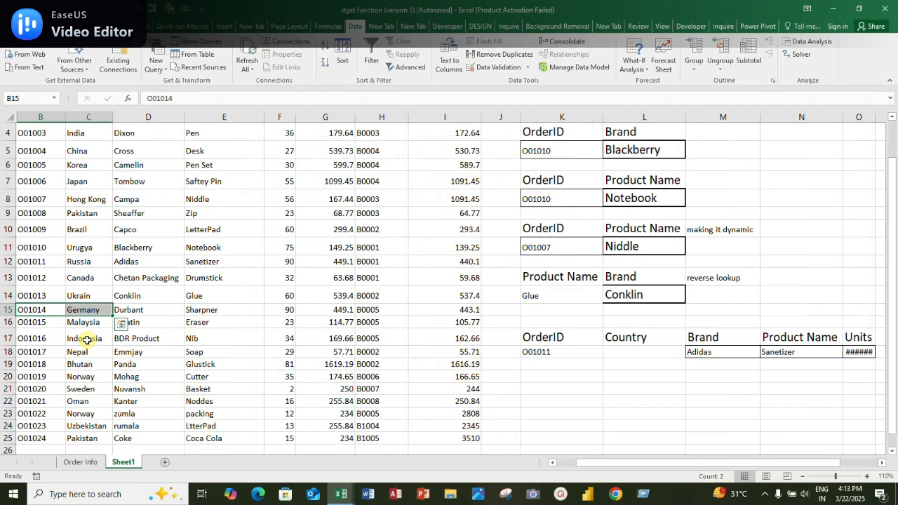
{"action": "key", "text": "ctrl+c"}
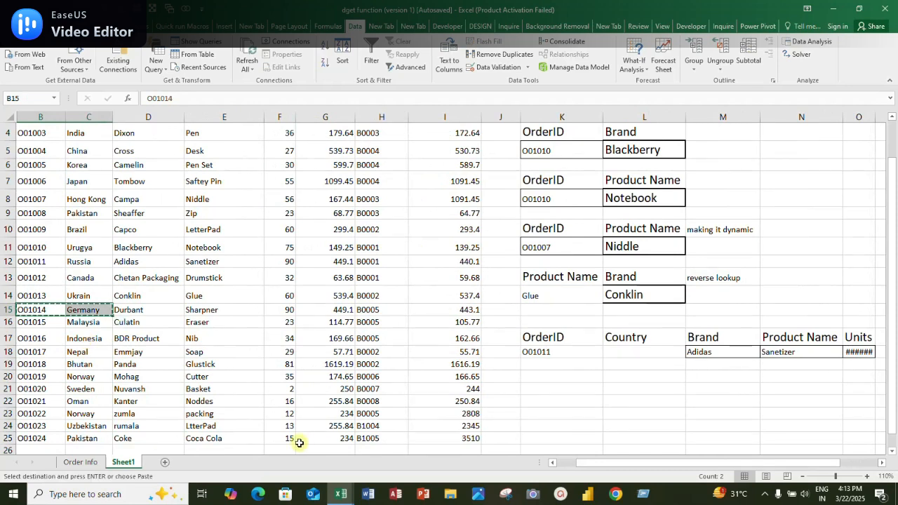
{"action": "left_click", "coordinate": [549, 352]}
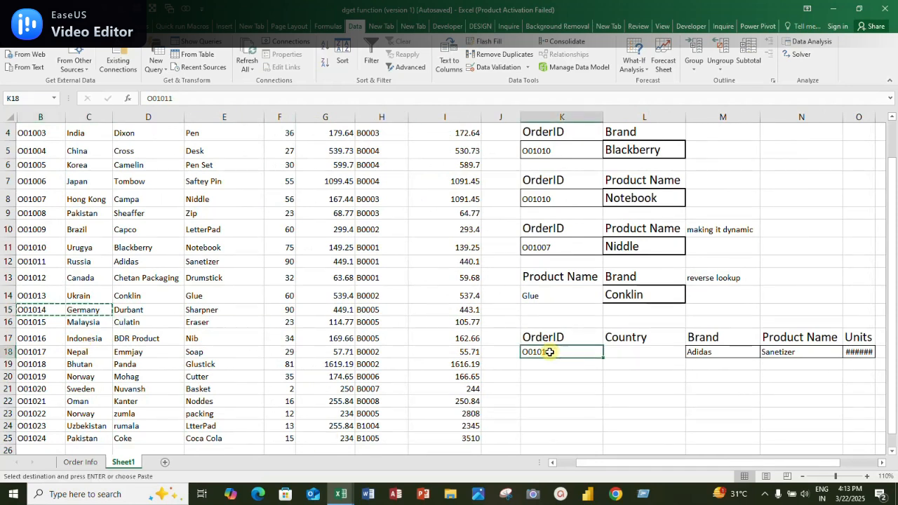
{"action": "key", "text": "ctrl+v"}
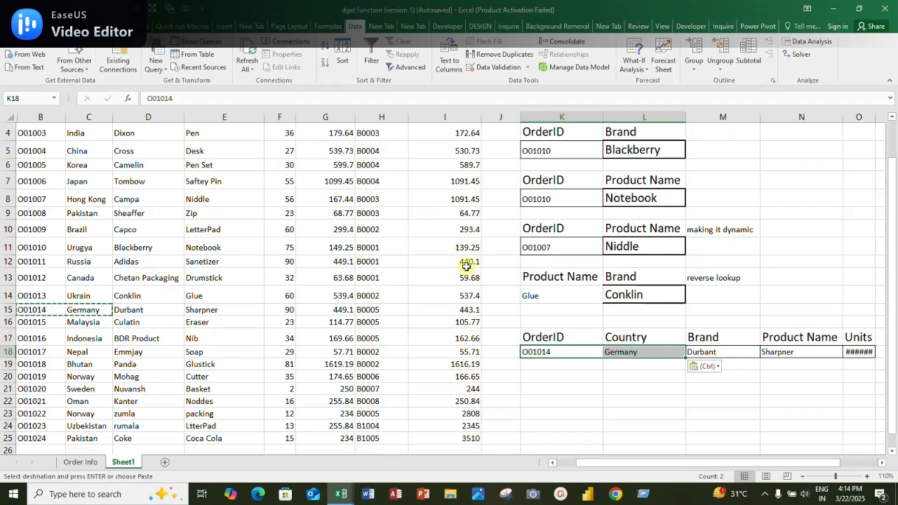
Wrap M18's DGET formula in IFERROR with the fallback text "Not Available" and fill it across to N18:O18
{"action": "left_click", "coordinate": [704, 353]}
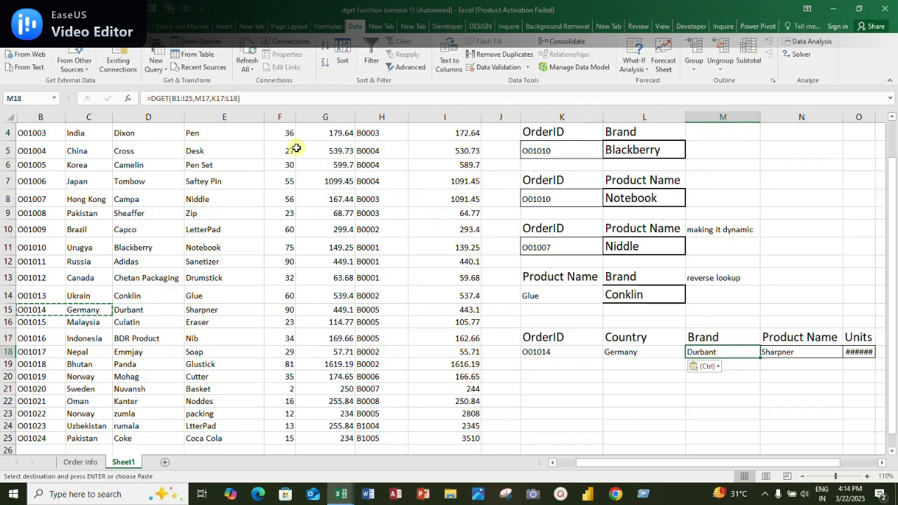
{"action": "left_click", "coordinate": [150, 99]}
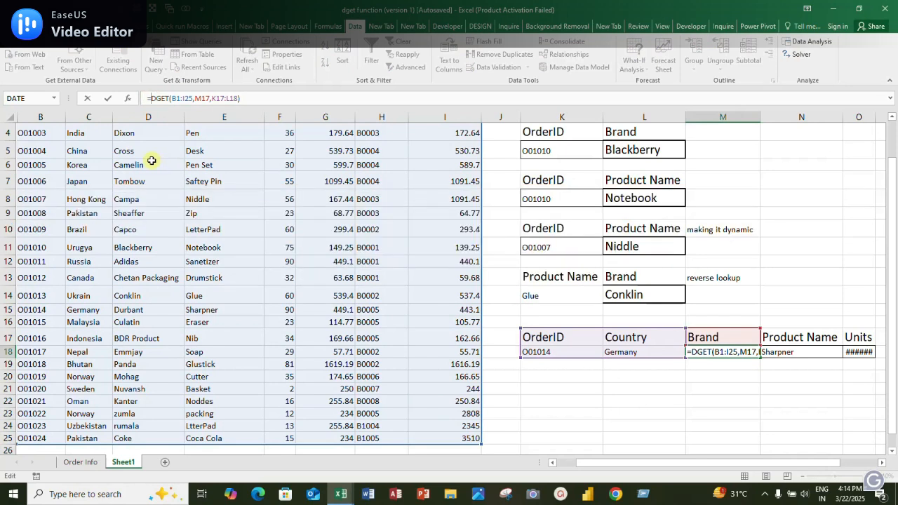
{"action": "type", "text": "iferr"}
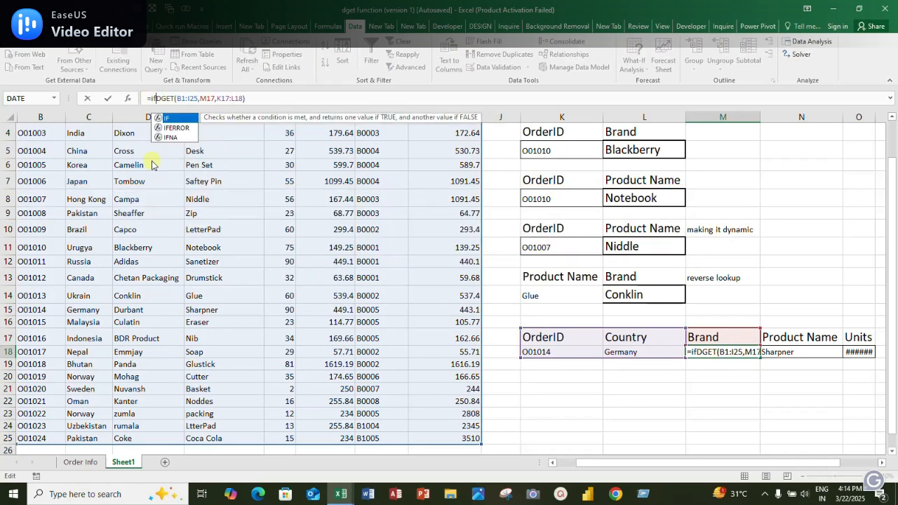
{"action": "type", "text": "or"}
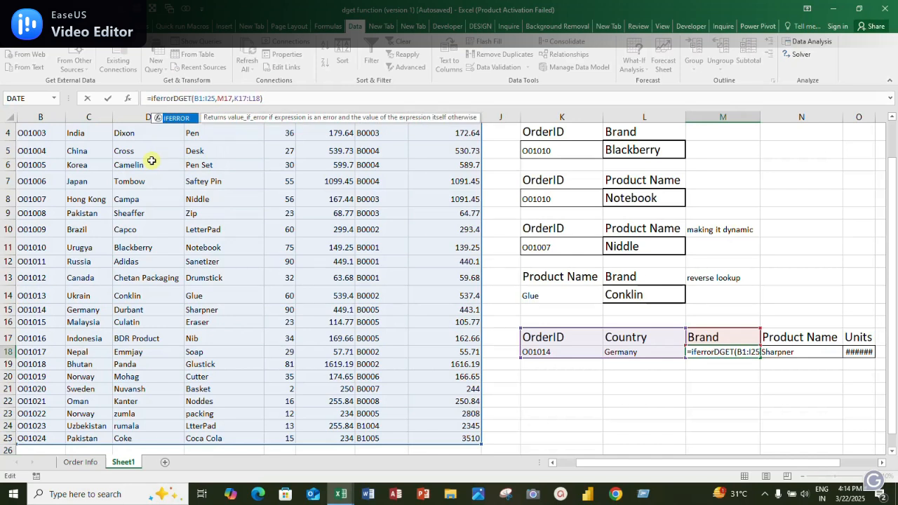
{"action": "type", "text": "("}
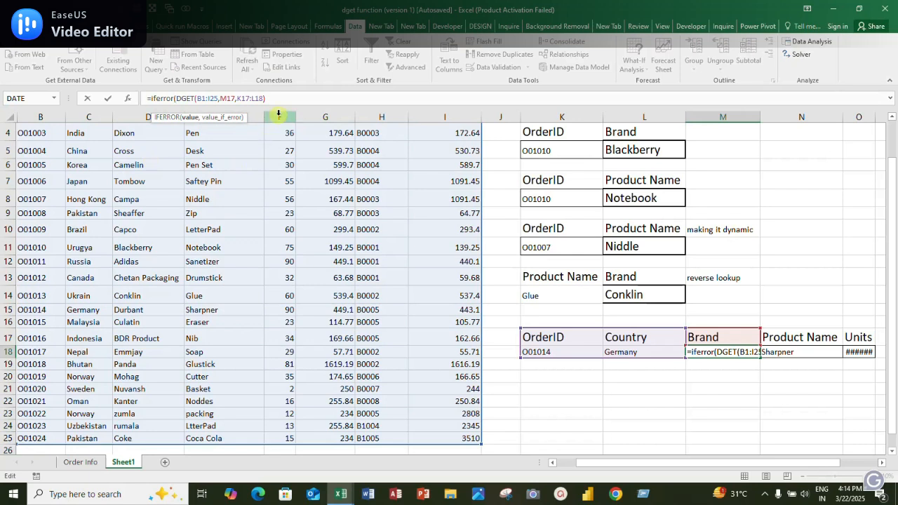
{"action": "left_click", "coordinate": [275, 93]}
{"action": "type", "text": ","}
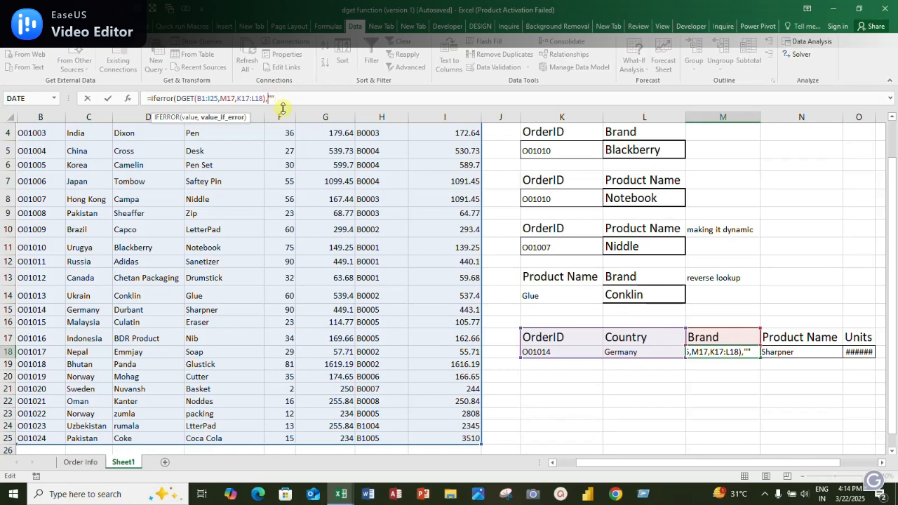
{"action": "type", "text": "Not A"}
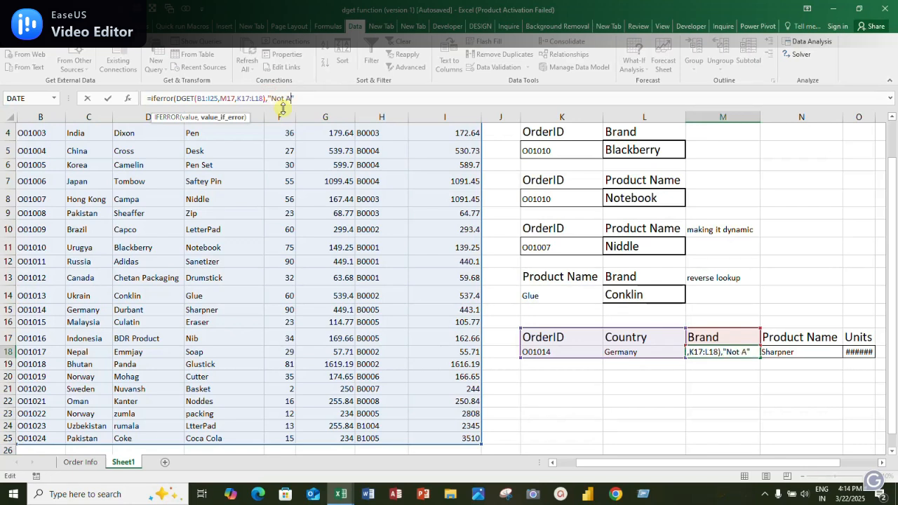
{"action": "type", "text": "vailable"}
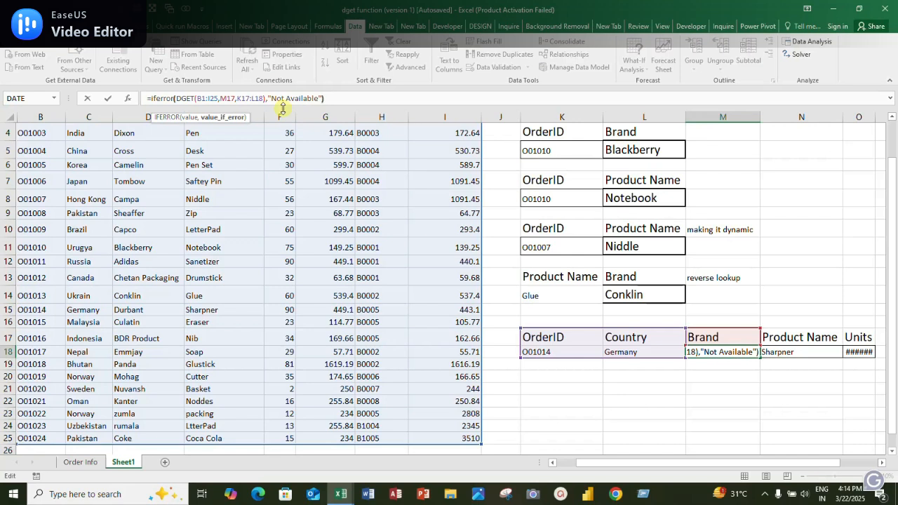
{"action": "key", "text": "Return"}
{"action": "key", "text": "Up"}
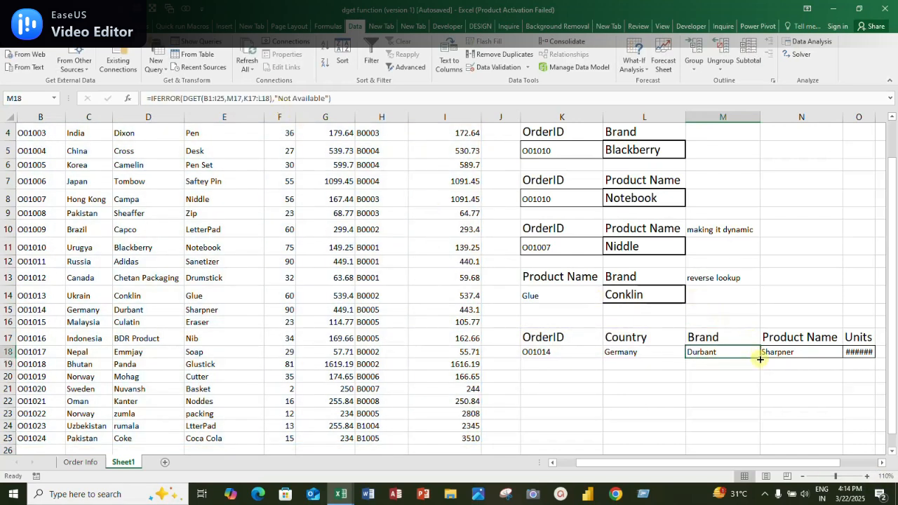
{"action": "left_click_drag", "start_coordinate": [760, 358], "coordinate": [863, 371]}
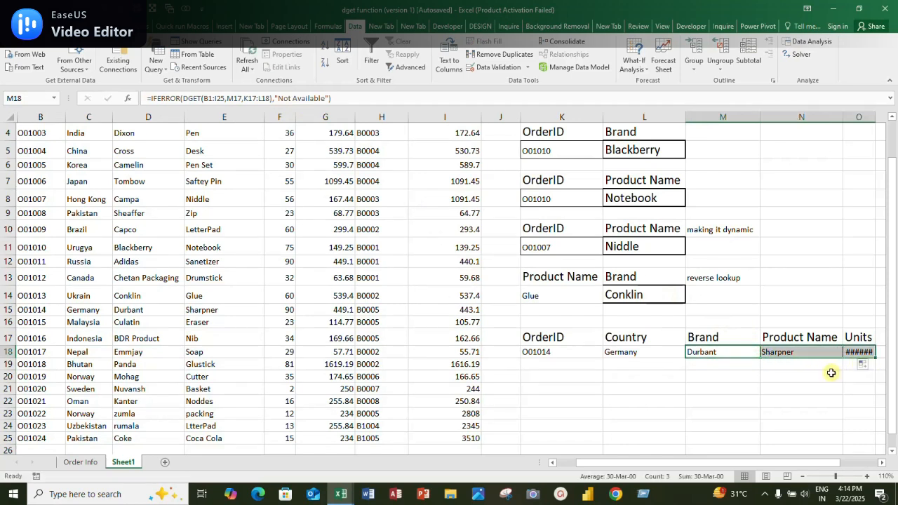
{"action": "left_click", "coordinate": [705, 352]}
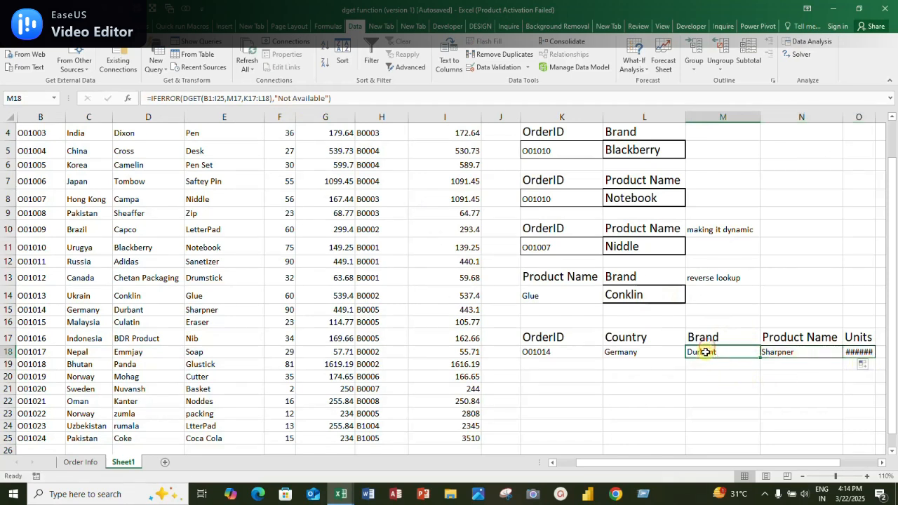
Replace the order ID in K18 with one missing from the table to test the IFERROR fallback, and compare the criteria with the table
{"action": "left_click", "coordinate": [566, 357]}
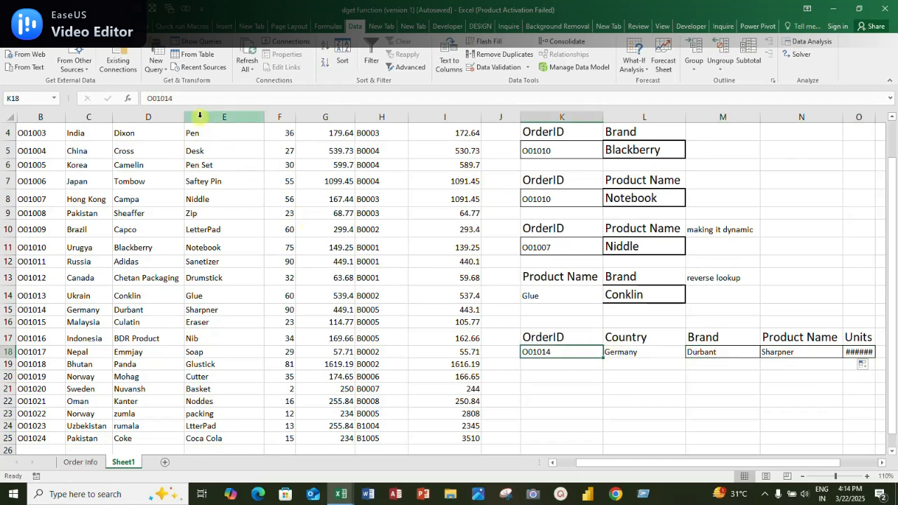
{"action": "left_click", "coordinate": [190, 98]}
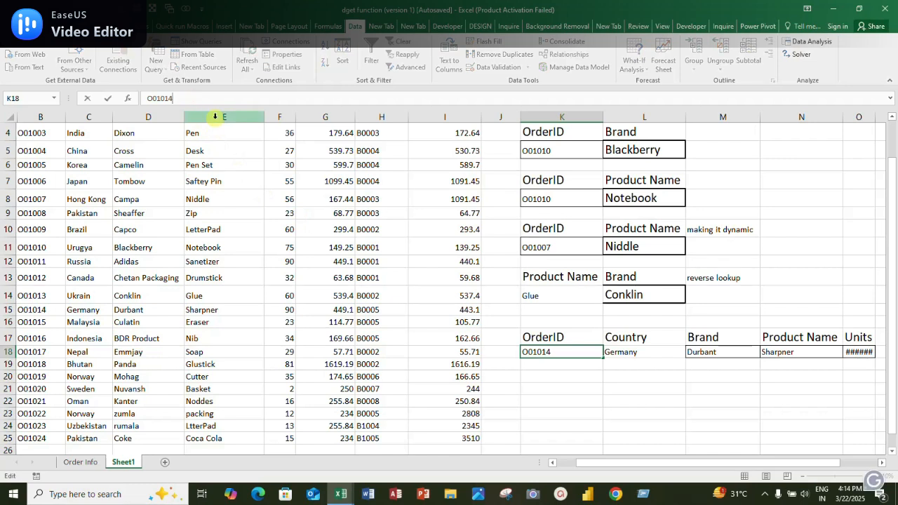
{"action": "key", "text": "BackSpace"}
{"action": "key", "text": "BackSpace"}
{"action": "type", "text": "25"}
{"action": "key", "text": "Return"}
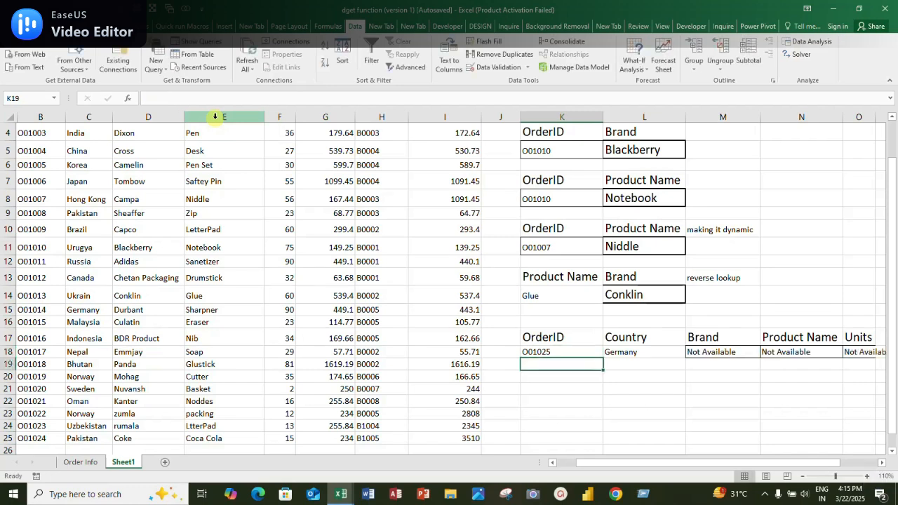
{"action": "left_click", "coordinate": [545, 347]}
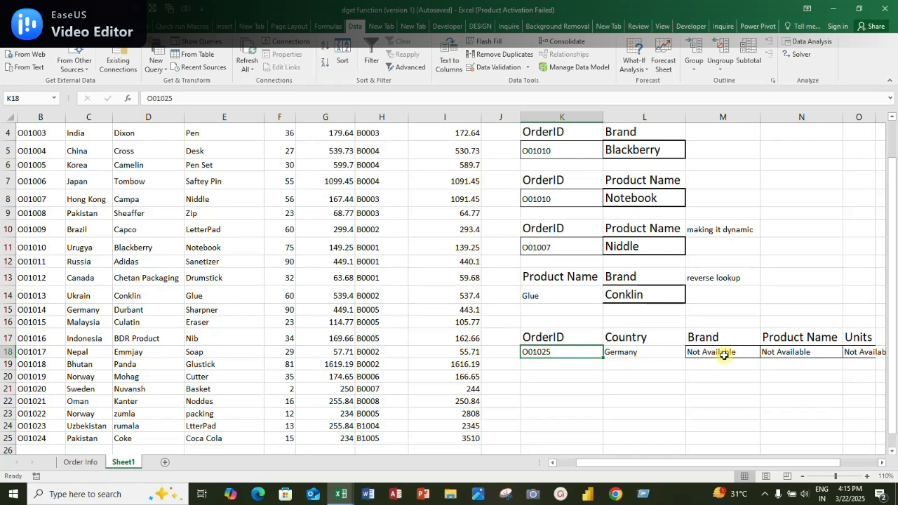
{"action": "left_click_drag", "start_coordinate": [550, 338], "coordinate": [611, 355]}
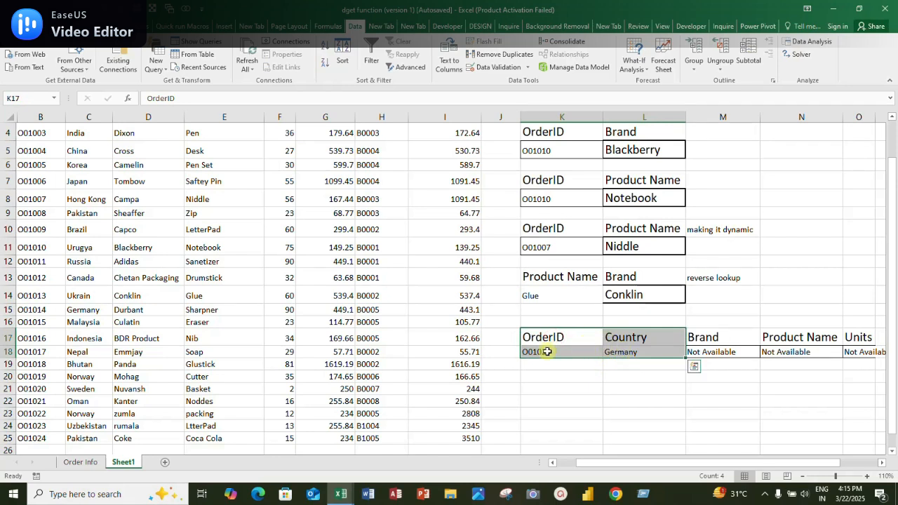
{"action": "left_click_drag", "start_coordinate": [34, 246], "coordinate": [108, 247]}
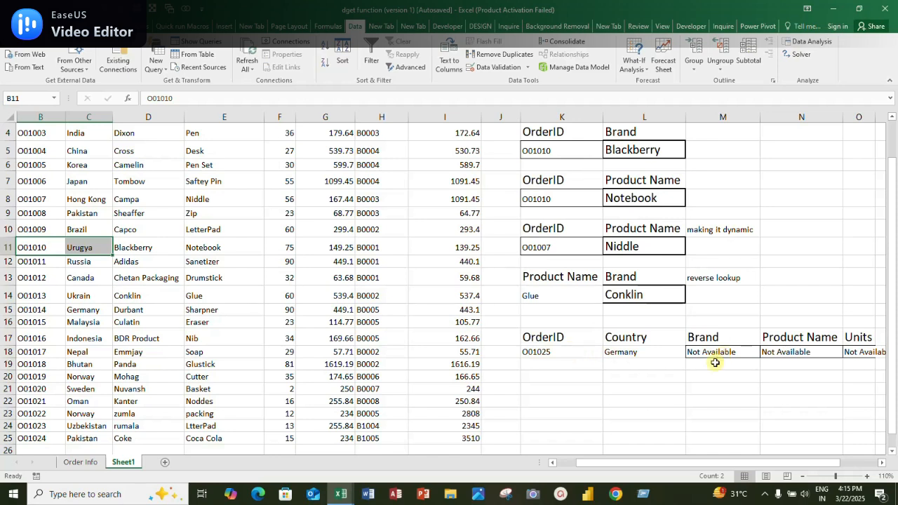
{"action": "left_click", "coordinate": [554, 350]}
{"action": "left_click", "coordinate": [609, 353]}
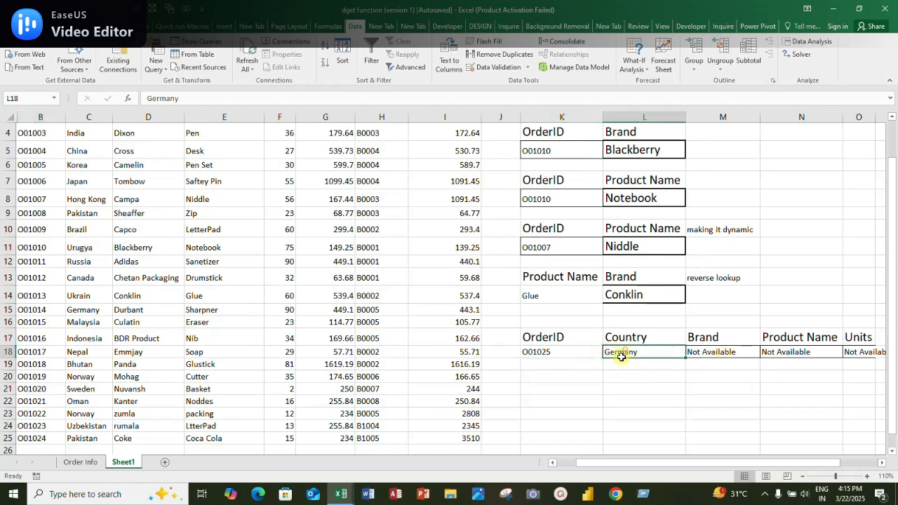
Change the order ID in K18 back to the one belonging to the Germany record
{"action": "left_click", "coordinate": [559, 353]}
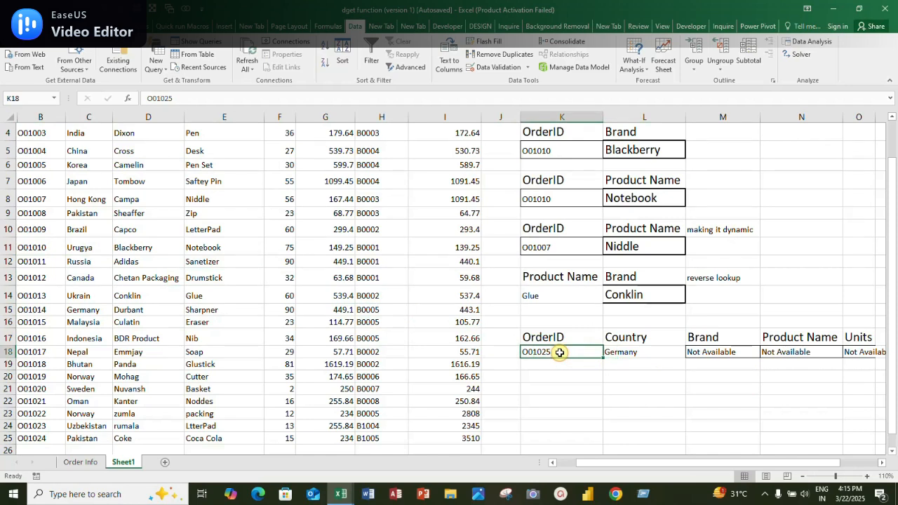
{"action": "double_click", "coordinate": [559, 353]}
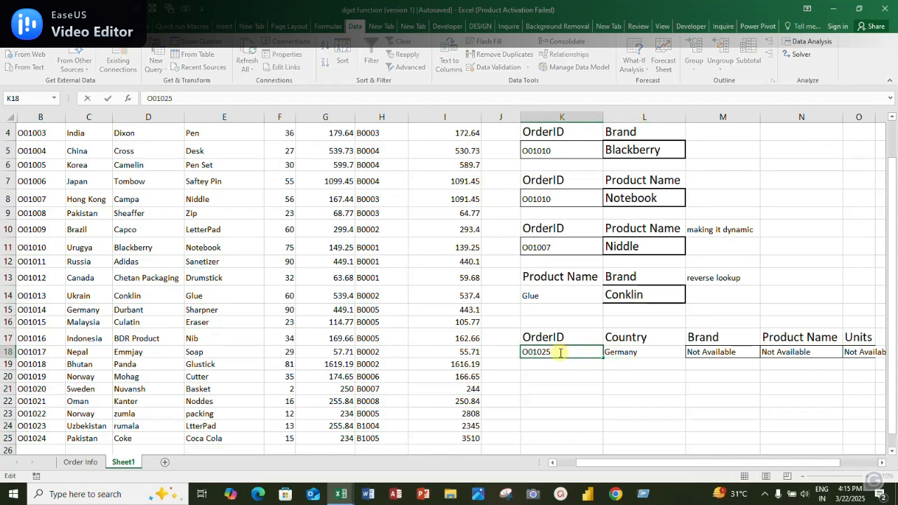
{"action": "key", "text": "BackSpace"}
{"action": "key", "text": "BackSpace"}
{"action": "type", "text": "14"}
{"action": "key", "text": "Return"}
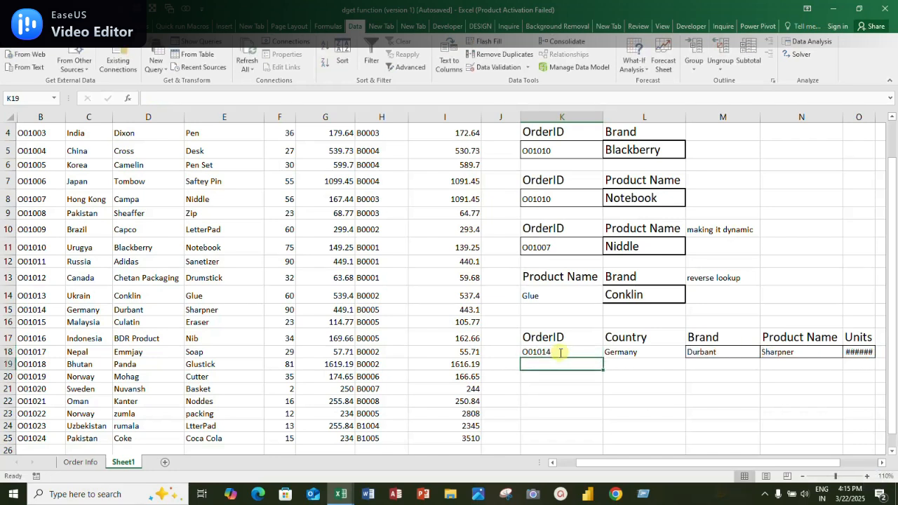
Clear the order ID in K18 and check the row 18 lookups with only the country as a criterion
{"action": "left_click", "coordinate": [561, 351]}
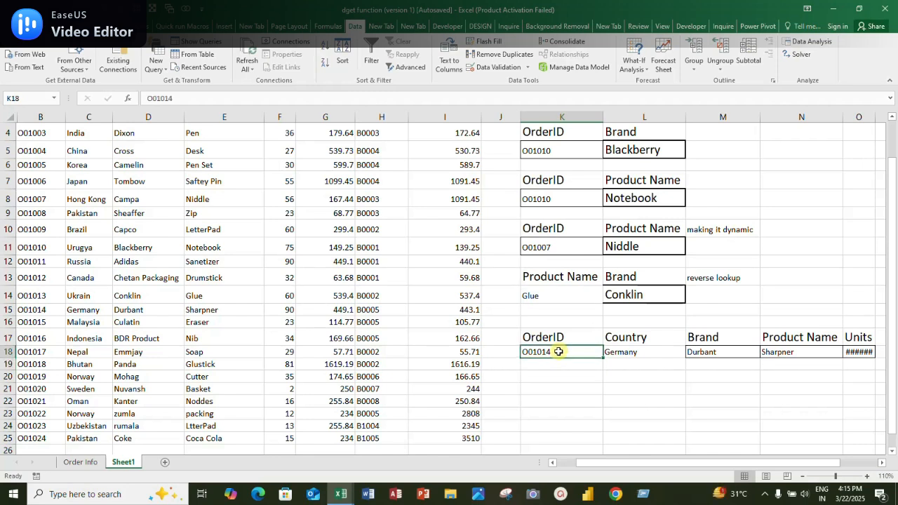
{"action": "key", "text": "Delete"}
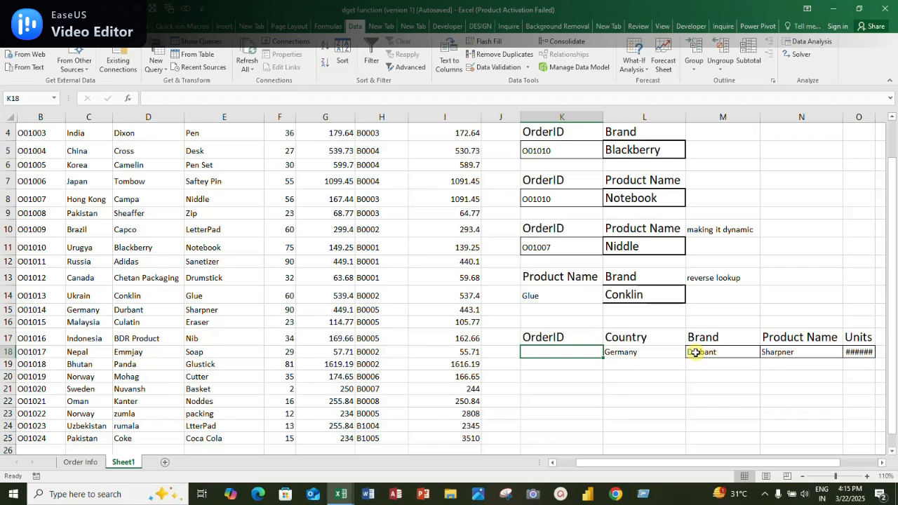
Extend the OrderID series from B25 down into B26 to start a new record below the table
{"action": "left_click", "coordinate": [89, 377]}
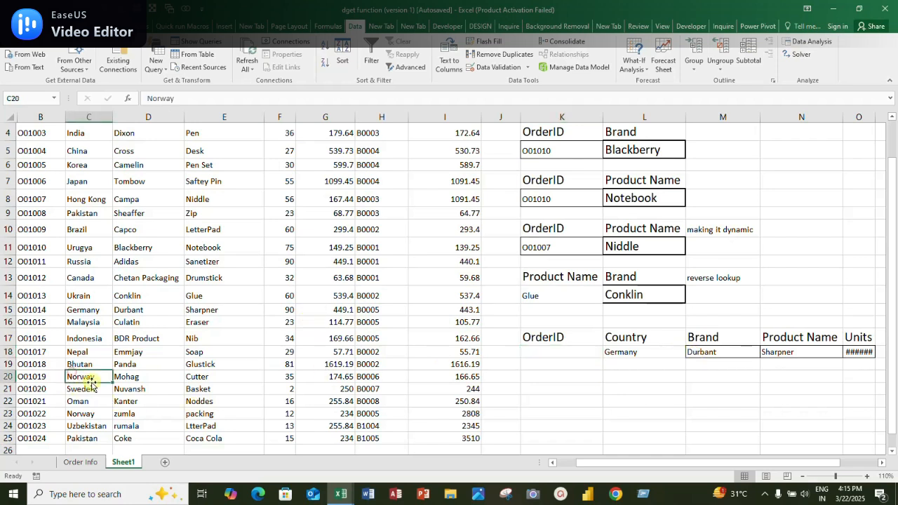
{"action": "key", "text": "Left"}
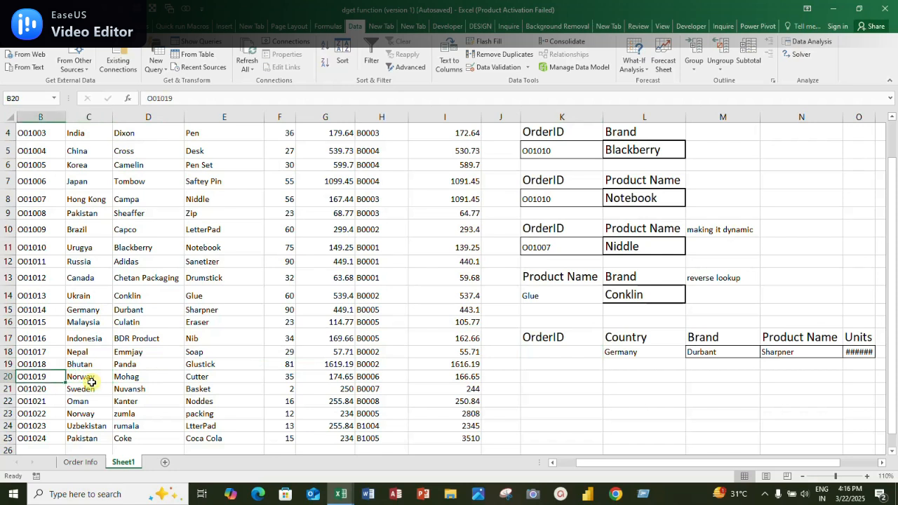
{"action": "key", "text": "ctrl+Down"}
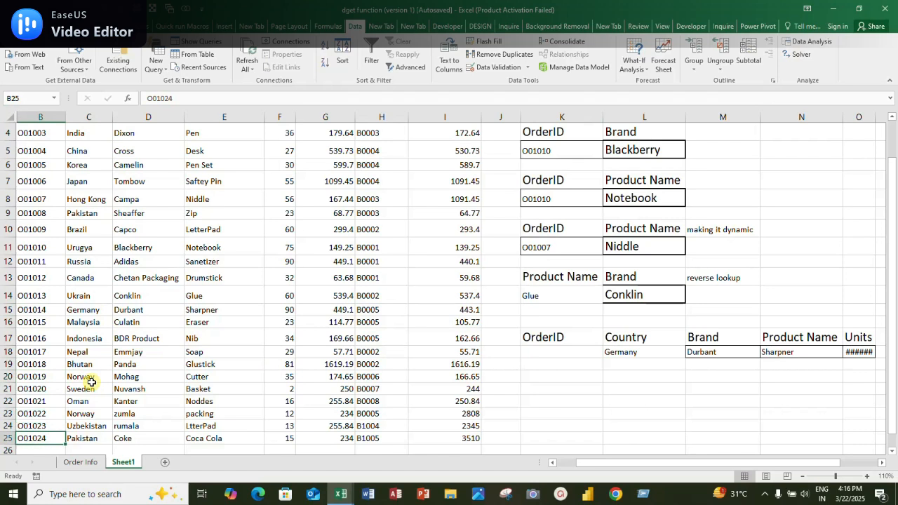
{"action": "scroll", "coordinate": [91, 382], "scroll_direction": "down", "scroll_amount": 1}
{"action": "key", "text": "Down"}
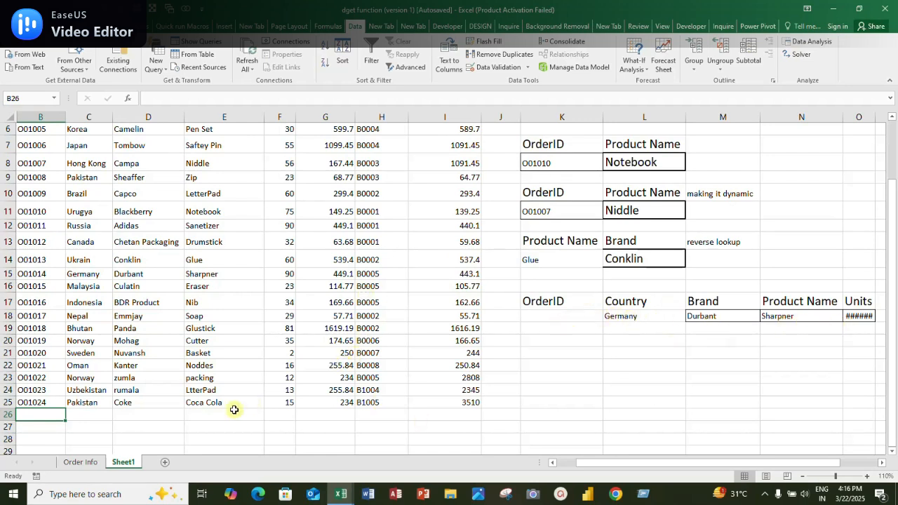
{"action": "left_click", "coordinate": [45, 405]}
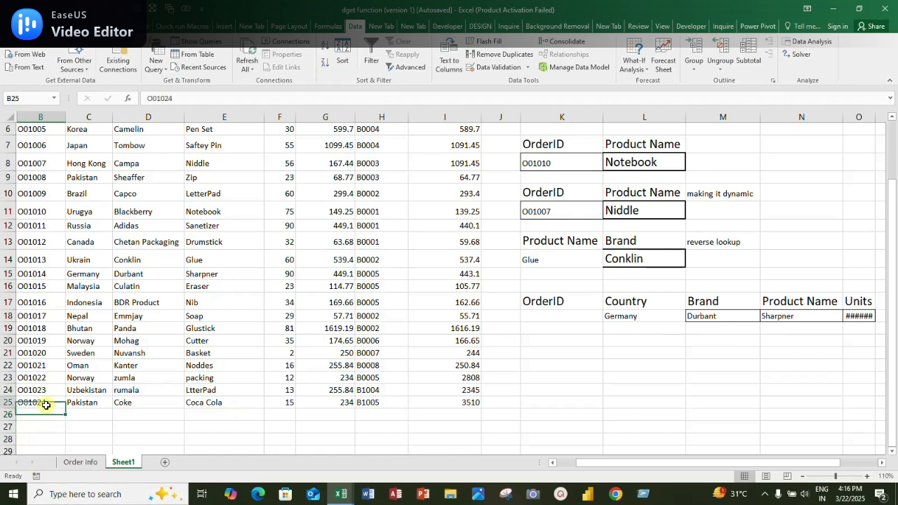
{"action": "left_click_drag", "start_coordinate": [65, 409], "coordinate": [67, 418]}
{"action": "left_click", "coordinate": [90, 415]}
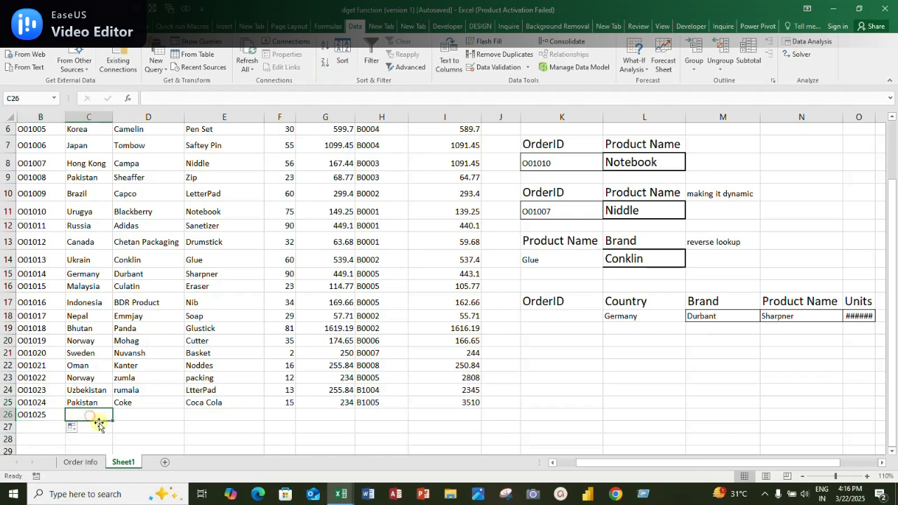
Enter Nepal as the country and Biscuit as the brand for the new record in row 26
{"action": "type", "text": "Nepal"}
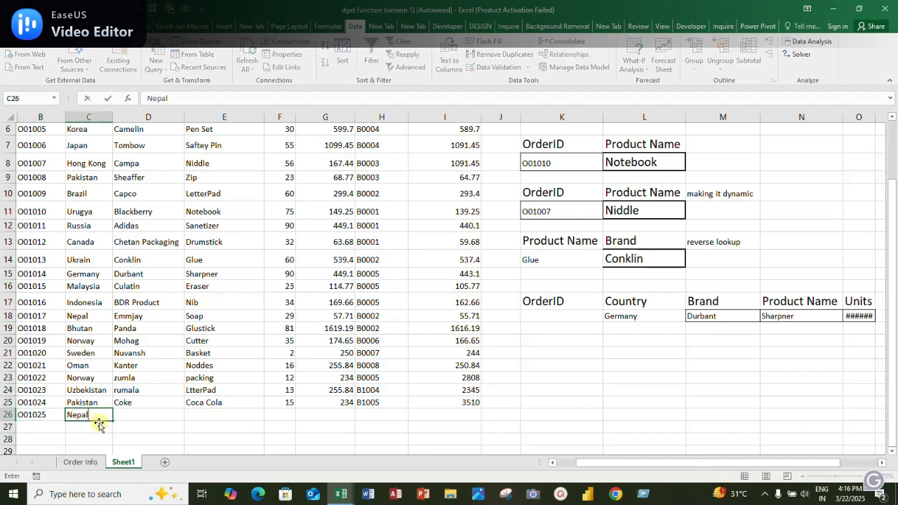
{"action": "key", "text": "Tab"}
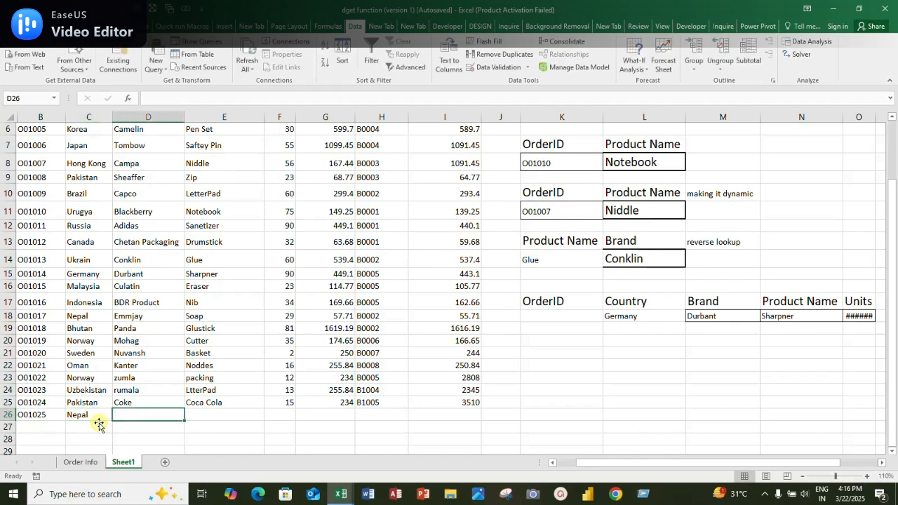
{"action": "key", "text": "Up"}
{"action": "key", "text": "Up"}
{"action": "key", "text": "Up"}
{"action": "key", "text": "Up"}
{"action": "key", "text": "Up"}
{"action": "key", "text": "Up"}
{"action": "key", "text": "Up"}
{"action": "key", "text": "Up"}
{"action": "key", "text": "Up"}
{"action": "key", "text": "Up"}
{"action": "key", "text": "Up"}
{"action": "key", "text": "Up"}
{"action": "key", "text": "Up"}
{"action": "key", "text": "Up"}
{"action": "key", "text": "Up"}
{"action": "key", "text": "Up"}
{"action": "key", "text": "Up"}
{"action": "key", "text": "Up"}
{"action": "key", "text": "Up"}
{"action": "key", "text": "Up"}
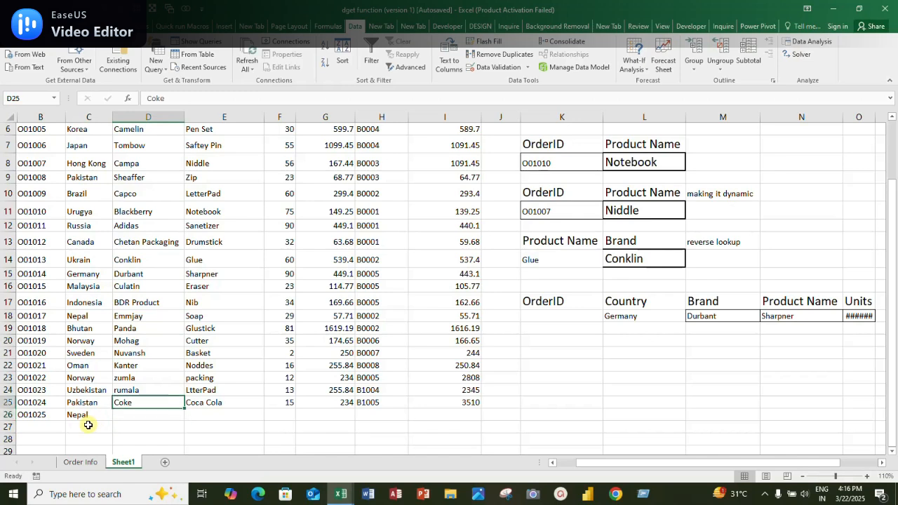
{"action": "key", "text": "Down"}
{"action": "key", "text": "Down"}
{"action": "key", "text": "Down"}
{"action": "key", "text": "Down"}
{"action": "key", "text": "Down"}
{"action": "key", "text": "Down"}
{"action": "key", "text": "Down"}
{"action": "key", "text": "Down"}
{"action": "key", "text": "Down"}
{"action": "key", "text": "Down"}
{"action": "key", "text": "Down"}
{"action": "key", "text": "Down"}
{"action": "key", "text": "Down"}
{"action": "key", "text": "Down"}
{"action": "key", "text": "Down"}
{"action": "key", "text": "Down"}
{"action": "key", "text": "Down"}
{"action": "key", "text": "Down"}
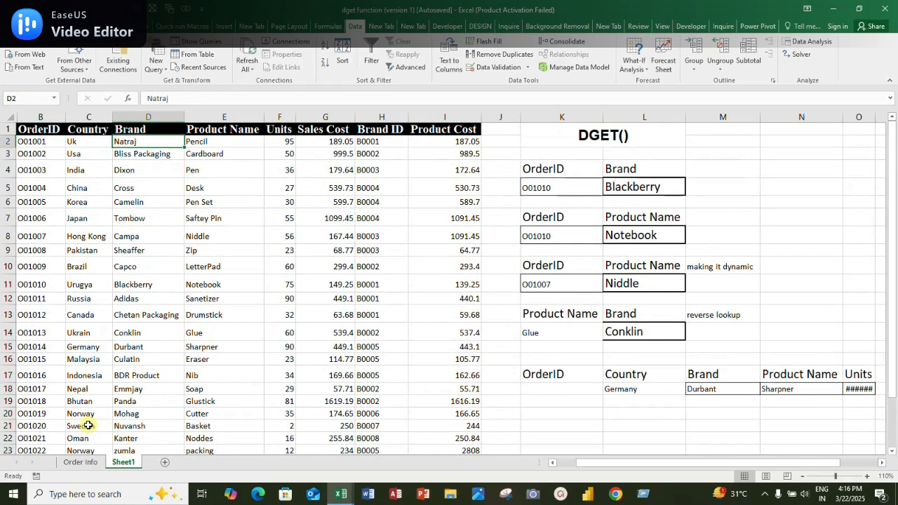
{"action": "key", "text": "Down"}
{"action": "key", "text": "Down"}
{"action": "key", "text": "Down"}
{"action": "key", "text": "Down"}
{"action": "key", "text": "Down"}
{"action": "key", "text": "Down"}
{"action": "key", "text": "Down"}
{"action": "key", "text": "Down"}
{"action": "key", "text": "Down"}
{"action": "key", "text": "Down"}
{"action": "key", "text": "Down"}
{"action": "key", "text": "Down"}
{"action": "key", "text": "Up"}
{"action": "key", "text": "Up"}
{"action": "key", "text": "Up"}
{"action": "key", "text": "Up"}
{"action": "key", "text": "Up"}
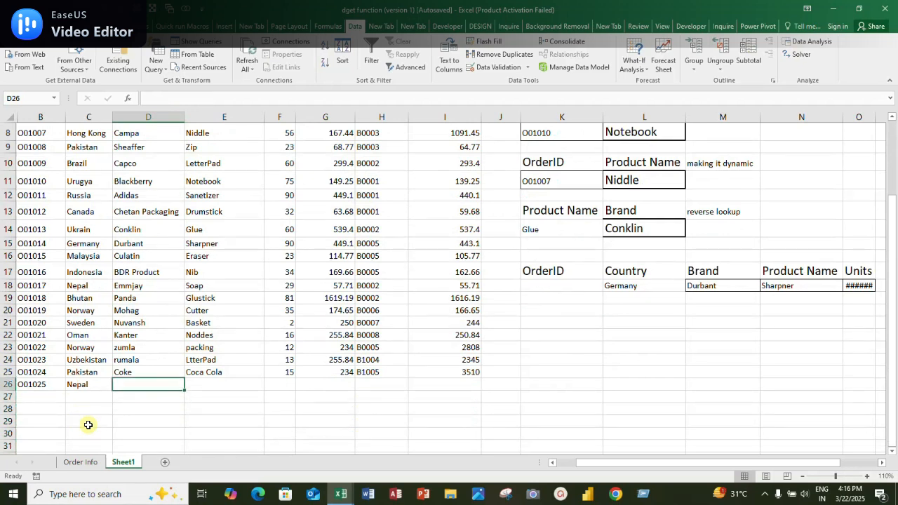
{"action": "type", "text": "Bis"}
{"action": "type", "text": "cuit"}
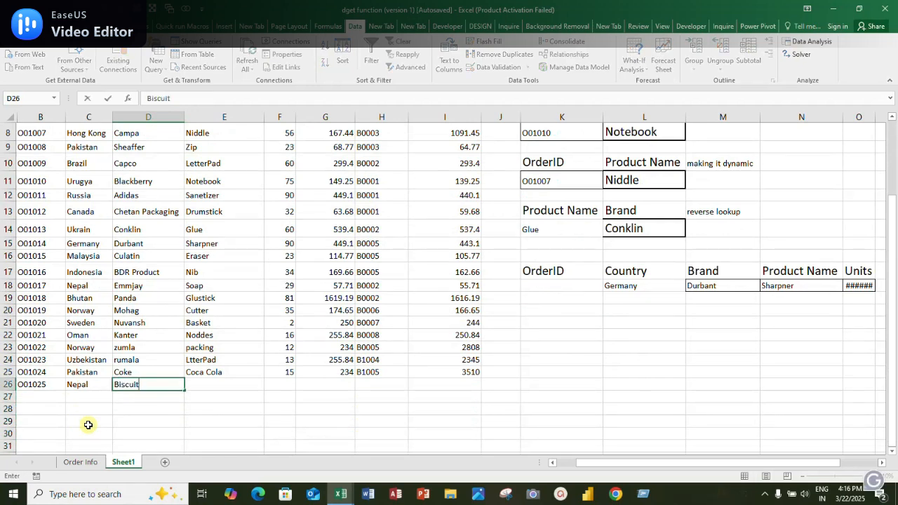
{"action": "key", "text": "Tab"}
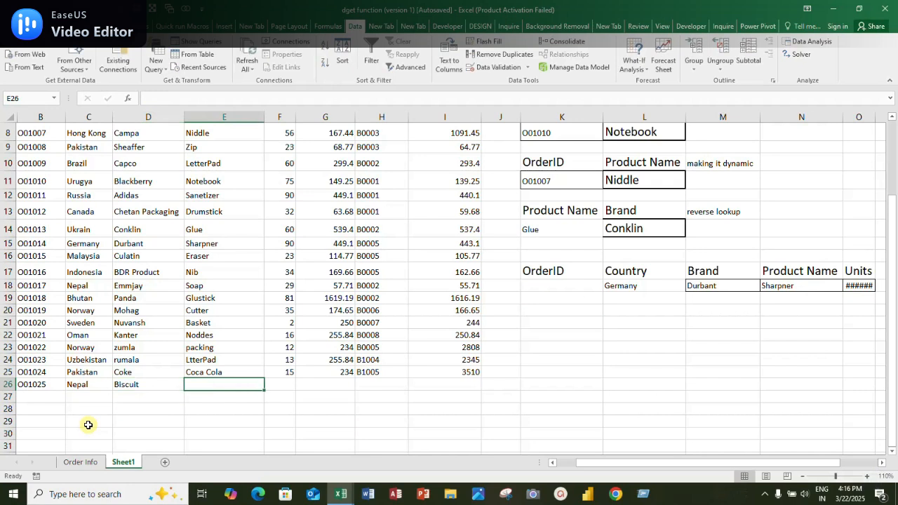
Fill in row 26 with the product name Marigold, 12 units and a sales cost of 10
{"action": "type", "text": "Mar"}
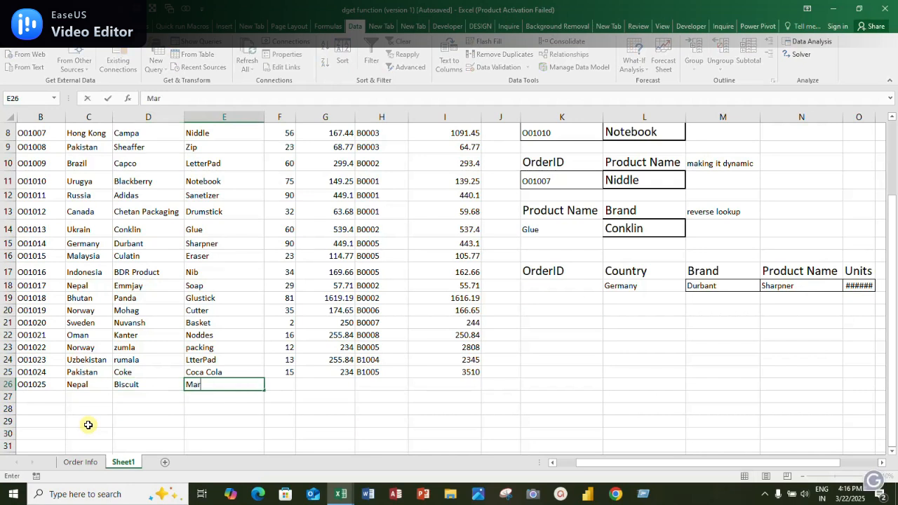
{"action": "type", "text": "igold"}
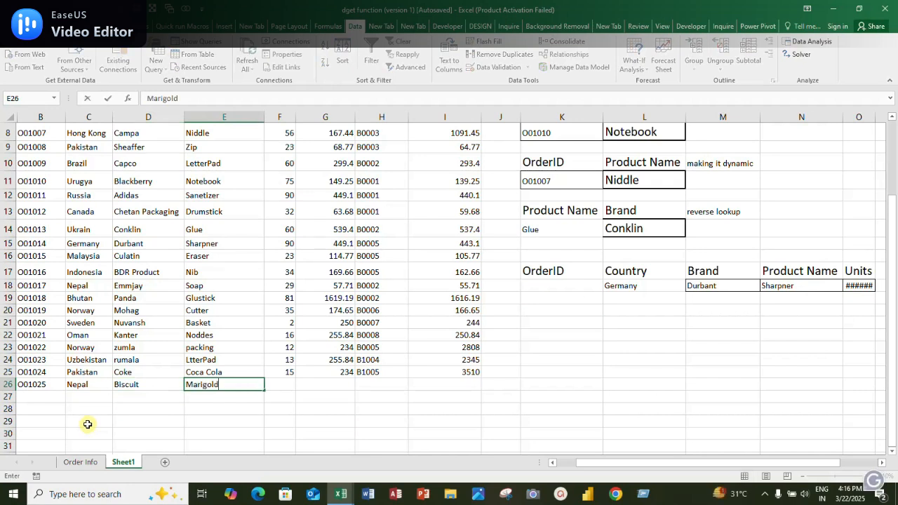
{"action": "key", "text": "Tab"}
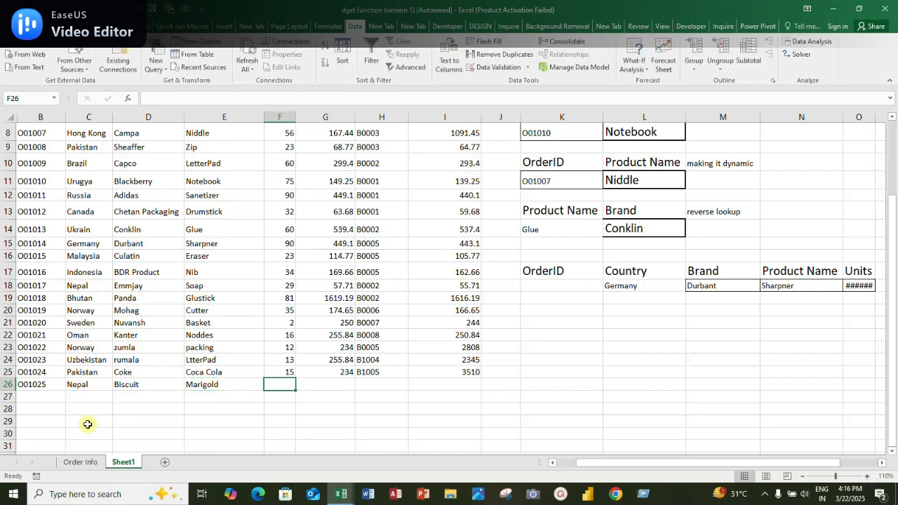
{"action": "type", "text": "12"}
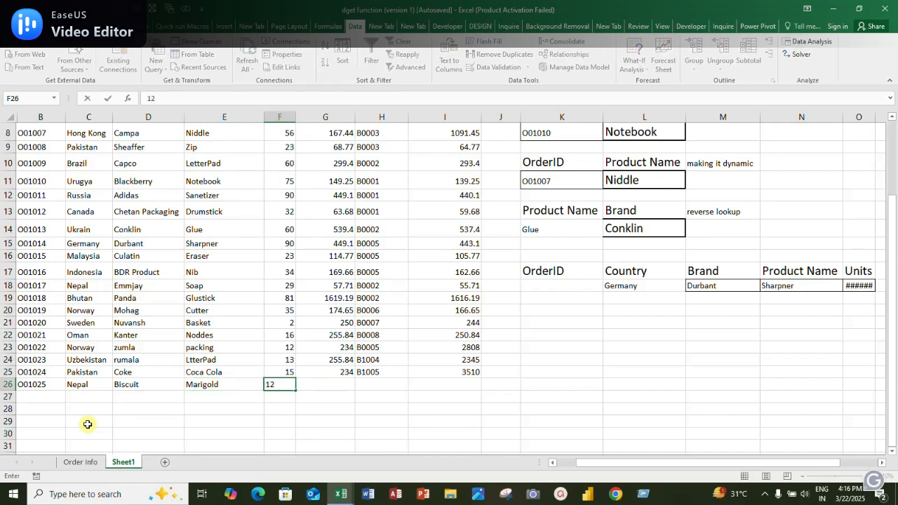
{"action": "key", "text": "Tab"}
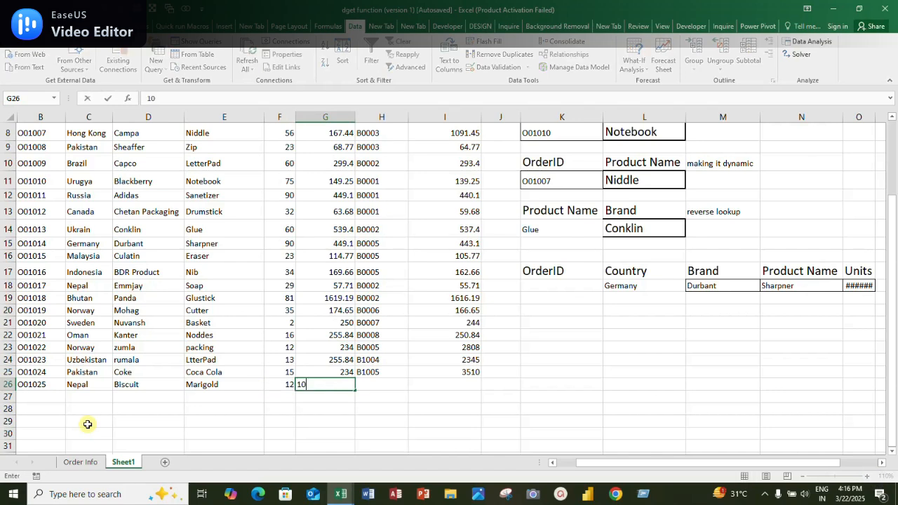
{"action": "type", "text": "10"}
{"action": "key", "text": "Tab"}
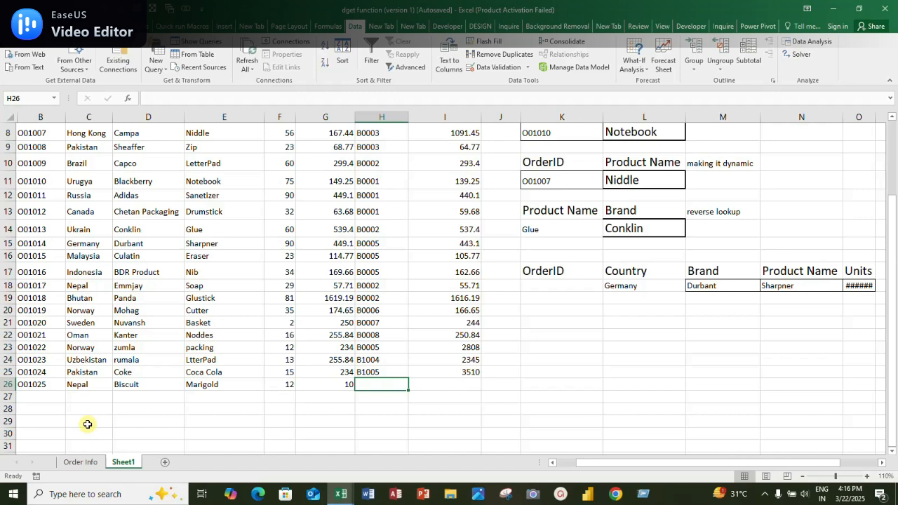
Copy the brand ID from H24 into H26 and change it to B1024
{"action": "key", "text": "Up"}
{"action": "key", "text": "Up"}
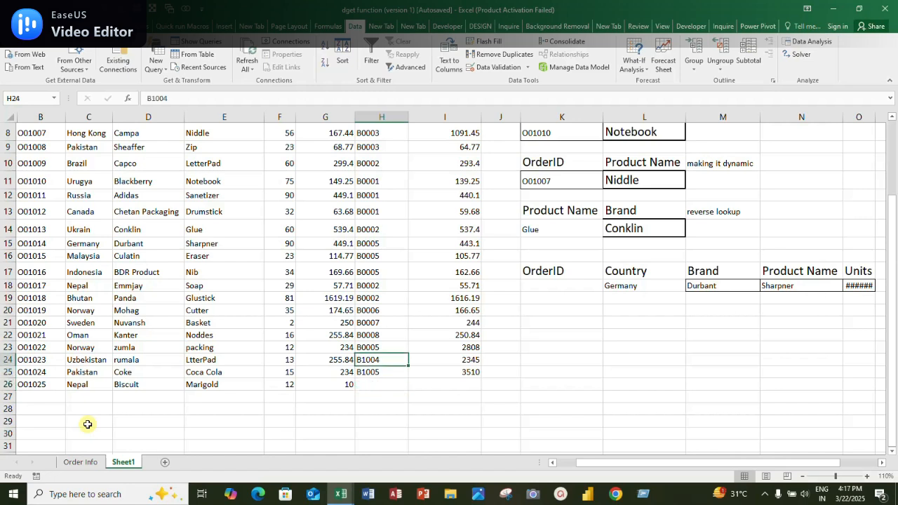
{"action": "key", "text": "ctrl+c"}
{"action": "key", "text": "Down"}
{"action": "key", "text": "Down"}
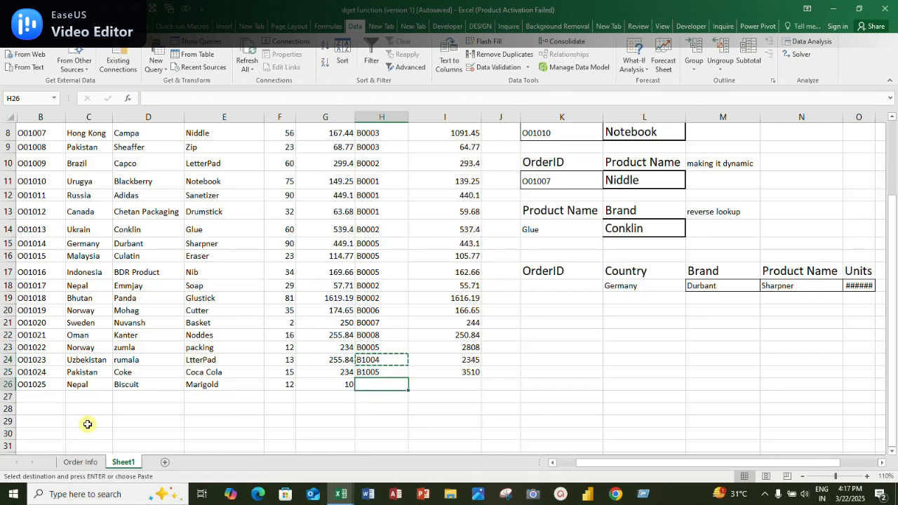
{"action": "key", "text": "ctrl+v"}
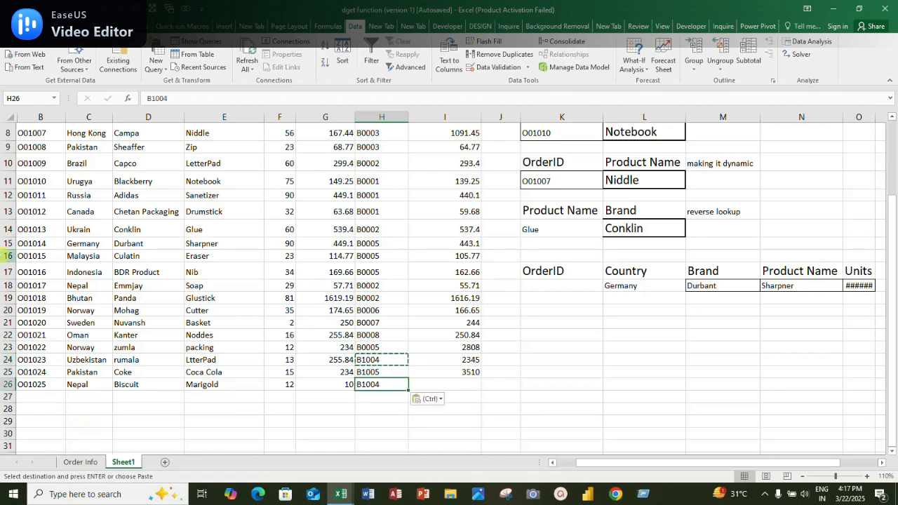
{"action": "left_click", "coordinate": [179, 103]}
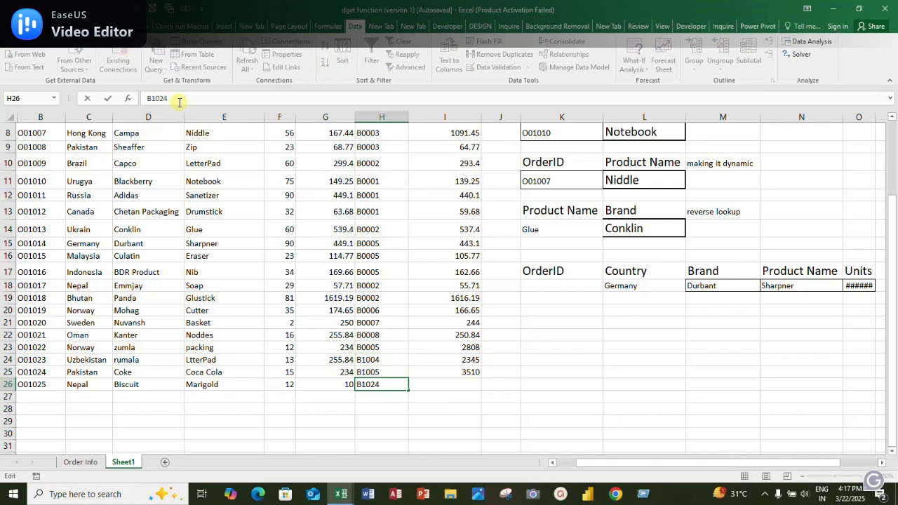
{"action": "key", "text": "Return"}
Calculate the product cost in I26 as units times sales cost with =F26*G26
{"action": "key", "text": "Up"}
{"action": "key", "text": "Right"}
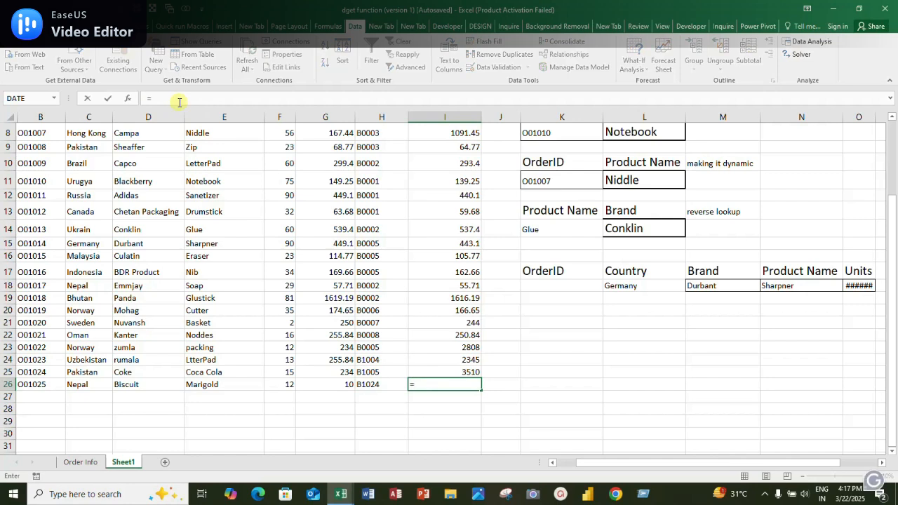
{"action": "type", "text": "="}
{"action": "key", "text": "Left"}
{"action": "key", "text": "Left"}
{"action": "key", "text": "Left"}
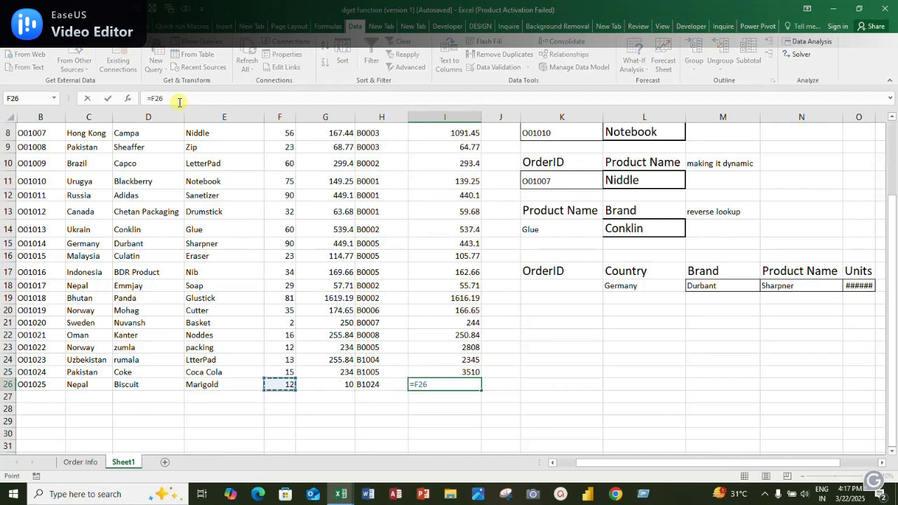
{"action": "type", "text": "*"}
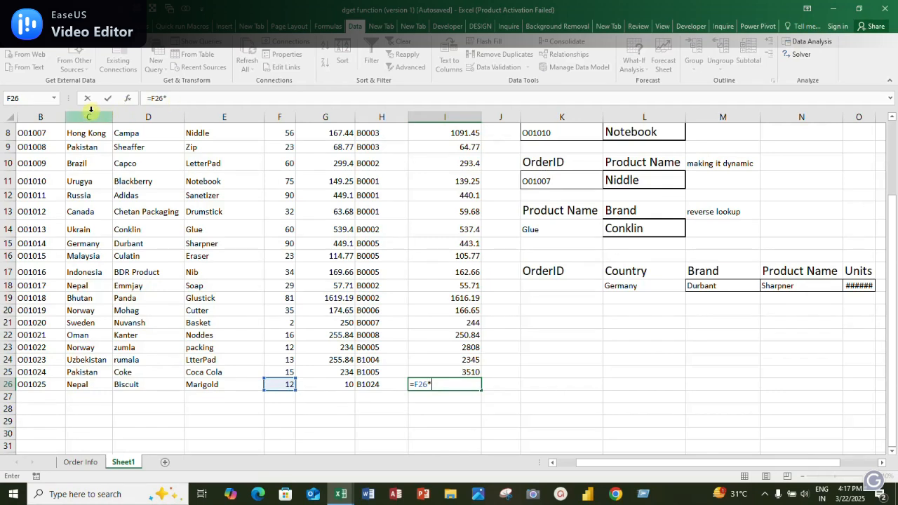
{"action": "left_click", "coordinate": [347, 386]}
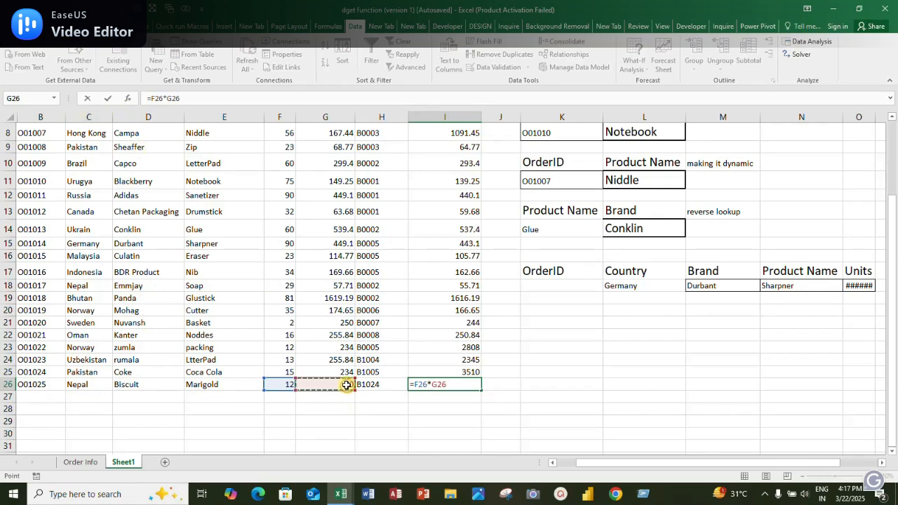
{"action": "key", "text": "Return"}
{"action": "key", "text": "Up"}
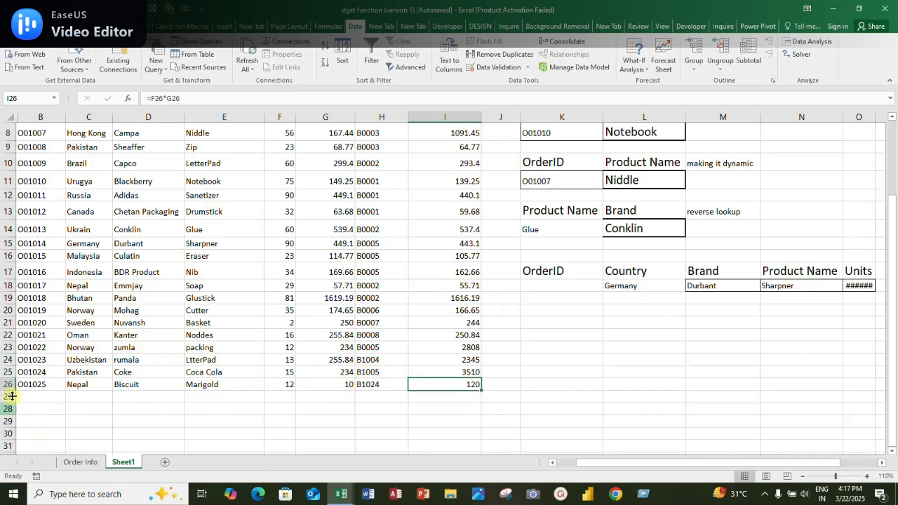
Copy the new record's order ID and country from B26:C26 into the lookup criteria at K18:L18
{"action": "left_click_drag", "start_coordinate": [32, 384], "coordinate": [70, 388]}
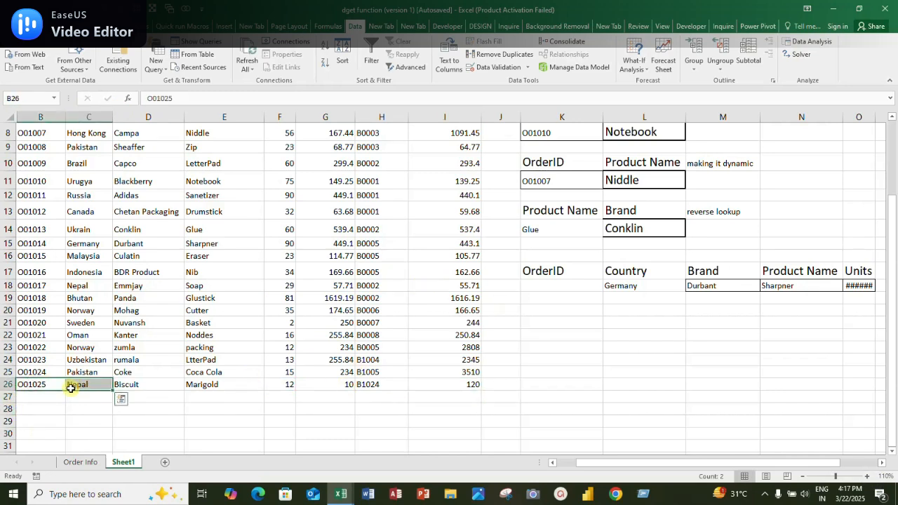
{"action": "key", "text": "ctrl+c"}
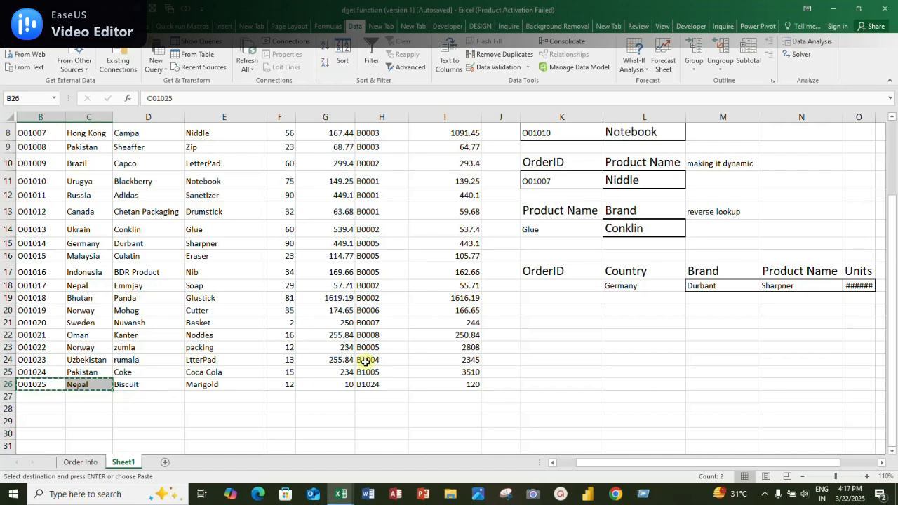
{"action": "left_click", "coordinate": [549, 288]}
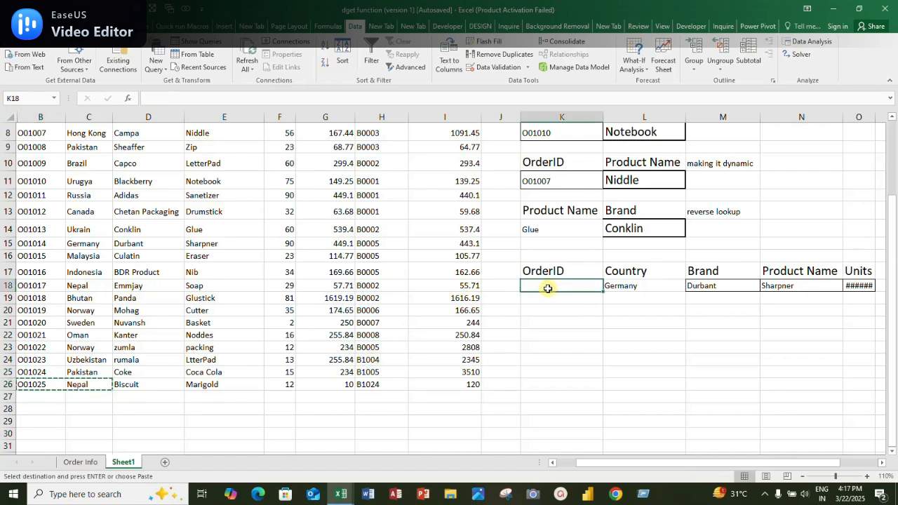
{"action": "key", "text": "ctrl+v"}
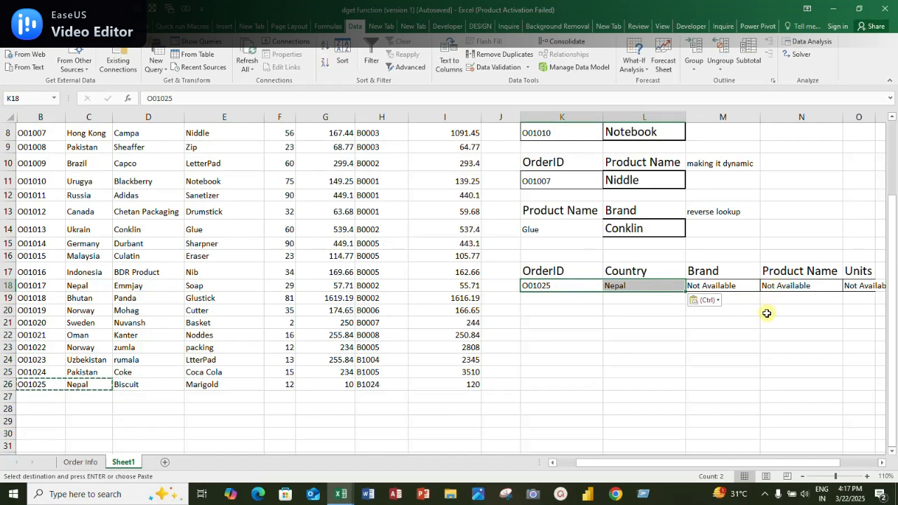
Change the DGET database range in M18's Brand formula from B1:I25 to the whole columns B:I
{"action": "left_click", "coordinate": [734, 285]}
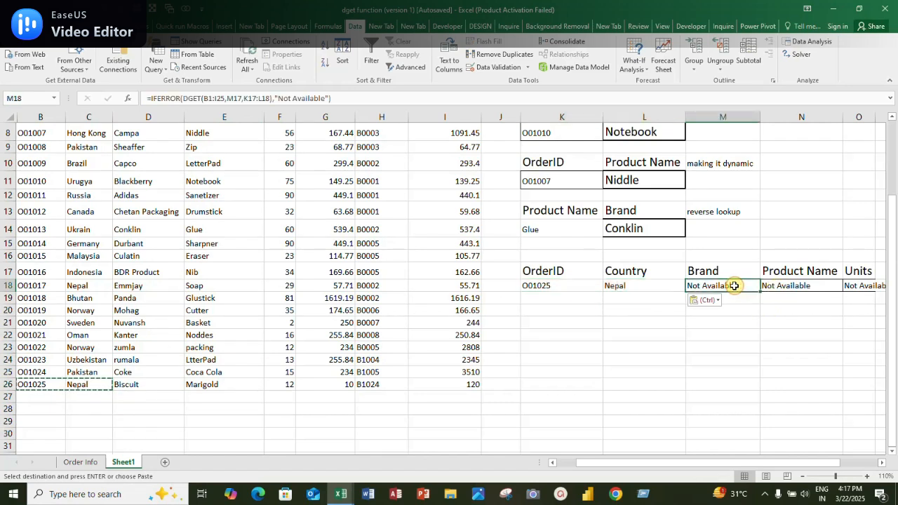
{"action": "double_click", "coordinate": [734, 285]}
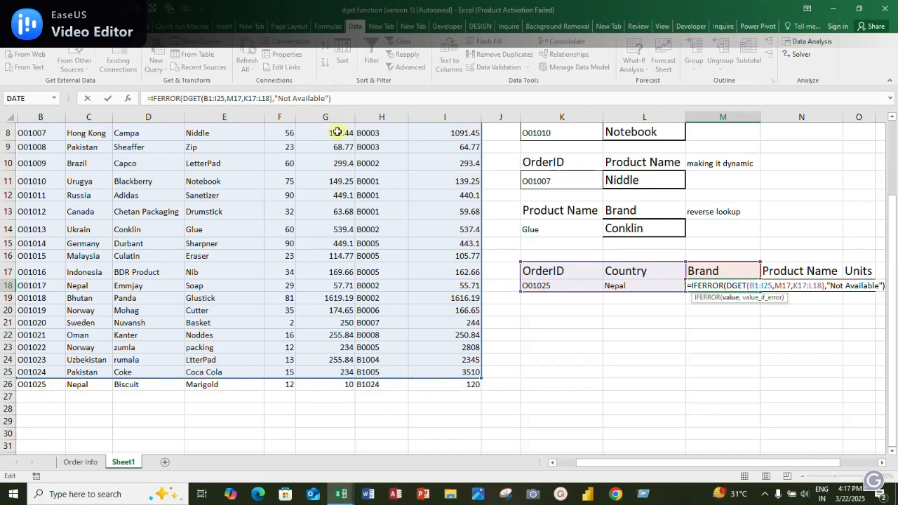
{"action": "left_click", "coordinate": [223, 99]}
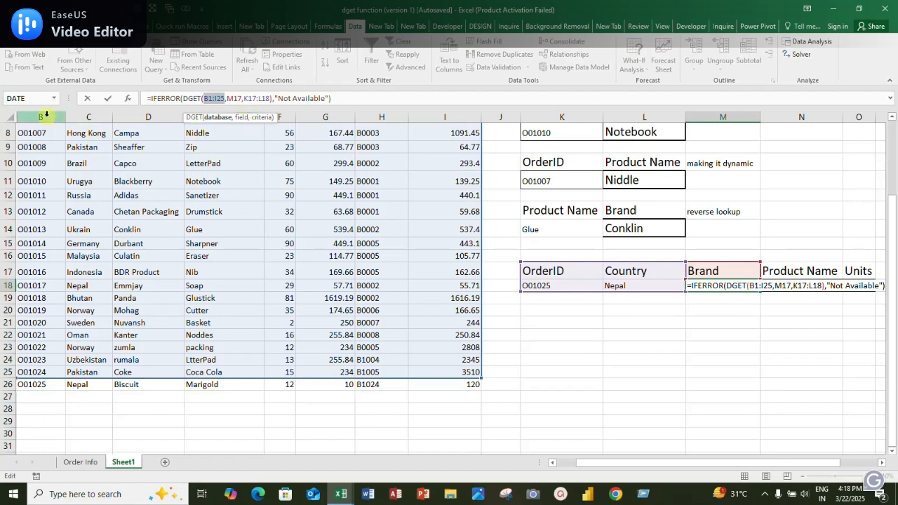
{"action": "left_click_drag", "start_coordinate": [45, 113], "coordinate": [435, 152]}
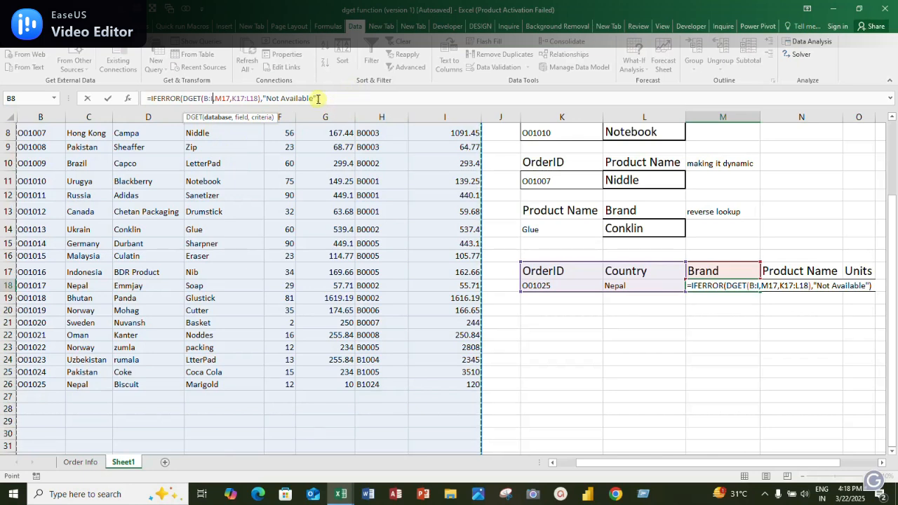
{"action": "key", "text": "Return"}
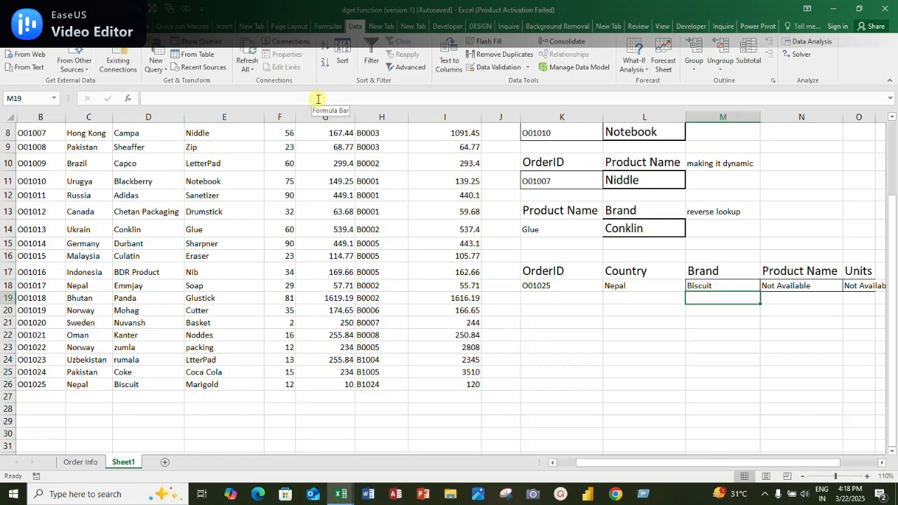
{"action": "left_click", "coordinate": [711, 286]}
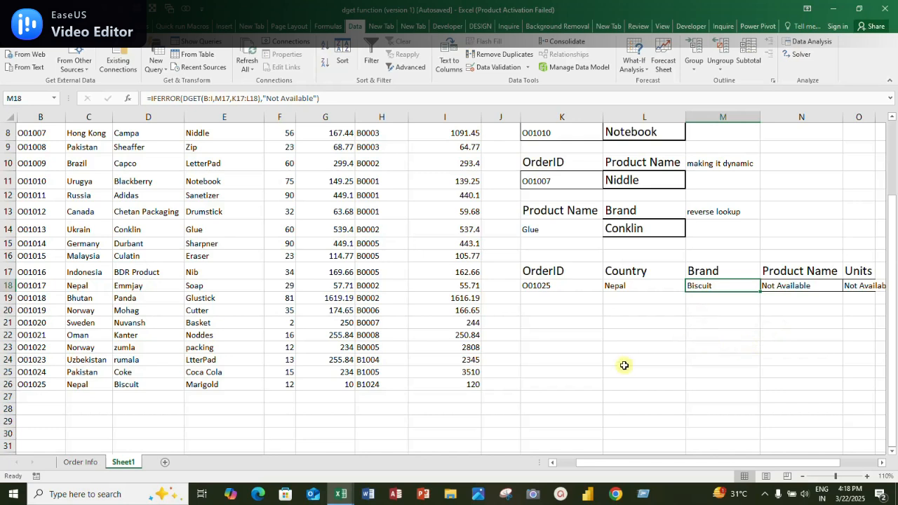
Extend the OrderID series down into B27 and enter China as that record's country in C27
{"action": "left_click", "coordinate": [48, 384]}
{"action": "left_click_drag", "start_coordinate": [66, 390], "coordinate": [67, 401]}
{"action": "left_click", "coordinate": [92, 386]}
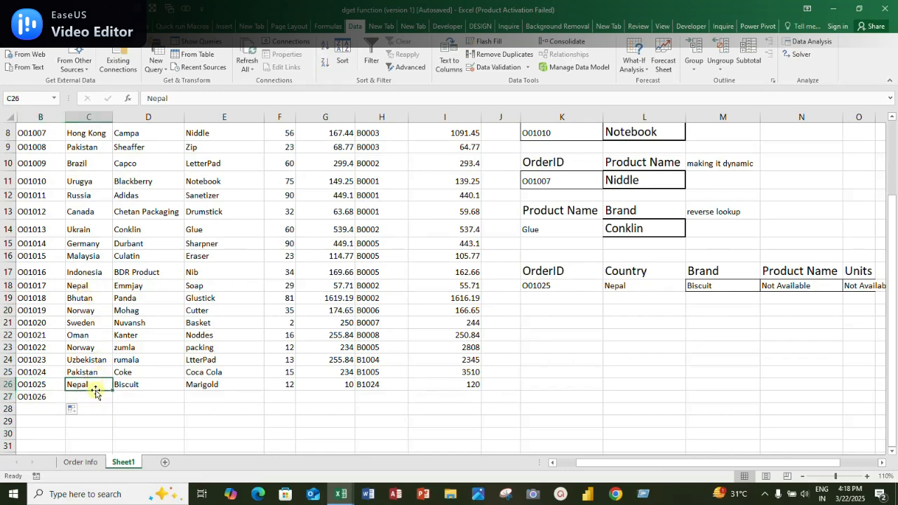
{"action": "left_click", "coordinate": [98, 397]}
{"action": "type", "text": "C"}
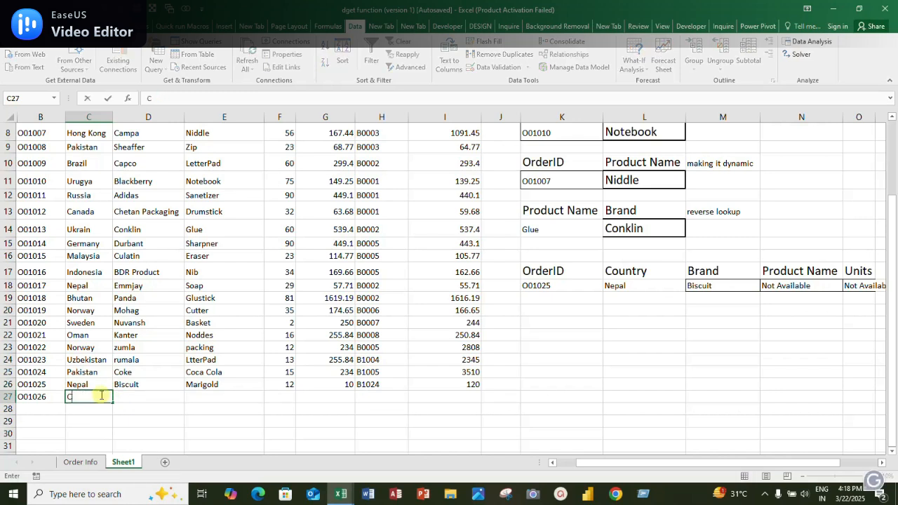
{"action": "type", "text": "ihina"}
{"action": "key", "text": "Tab"}
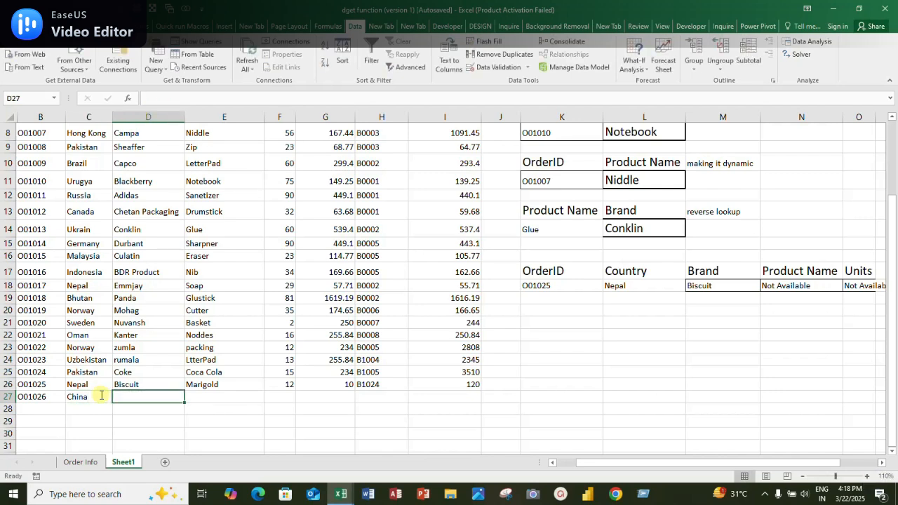
Complete the new record in row 27 with laptop in D27, lenevo in E27, 2 units and a cost of 60000
{"action": "type", "text": "I"}
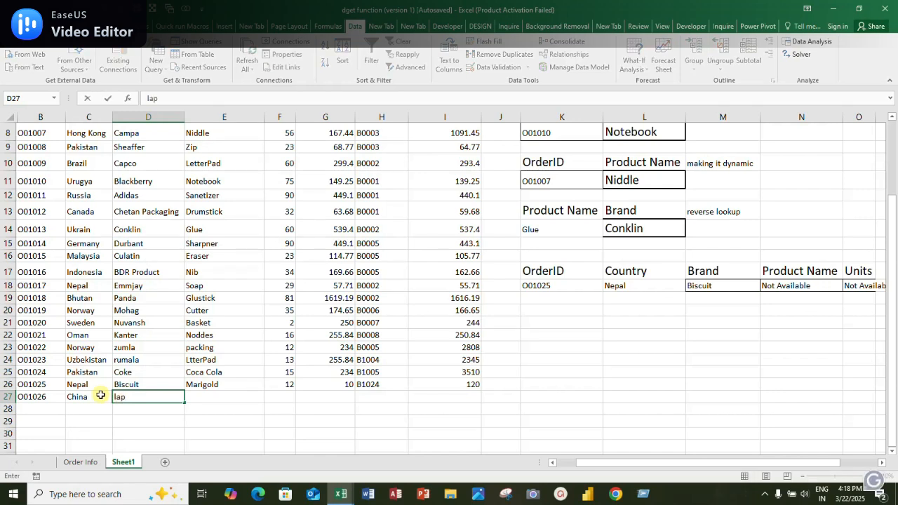
{"action": "type", "text": "aptop"}
{"action": "key", "text": "Tab"}
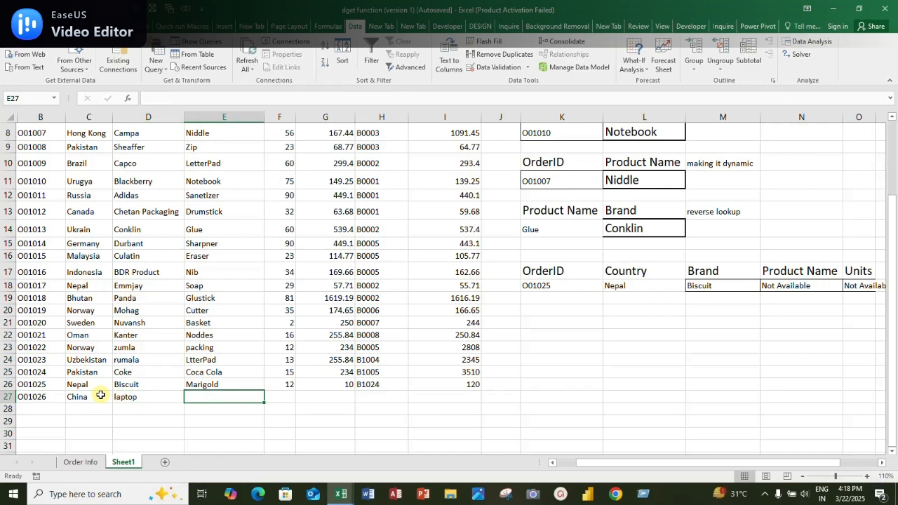
{"action": "type", "text": "lenevo"}
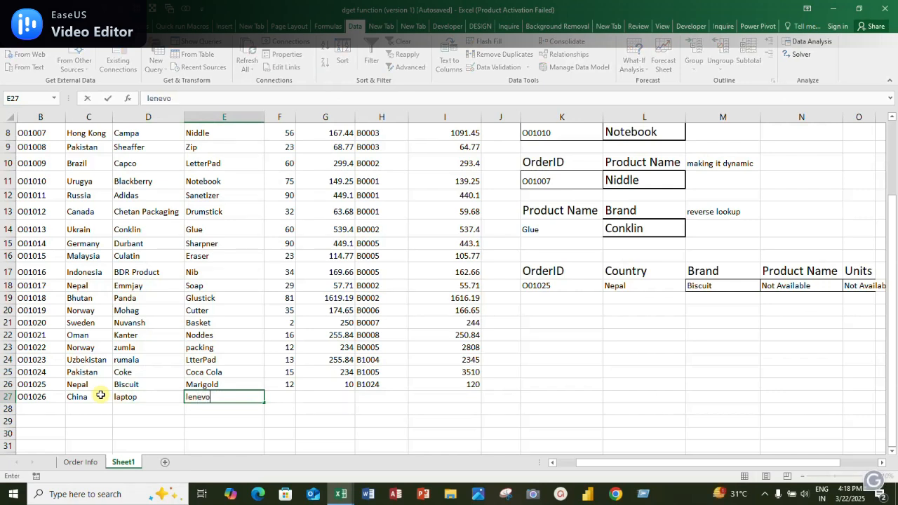
{"action": "key", "text": "Tab"}
{"action": "type", "text": "2"}
{"action": "key", "text": "ctrl+Return"}
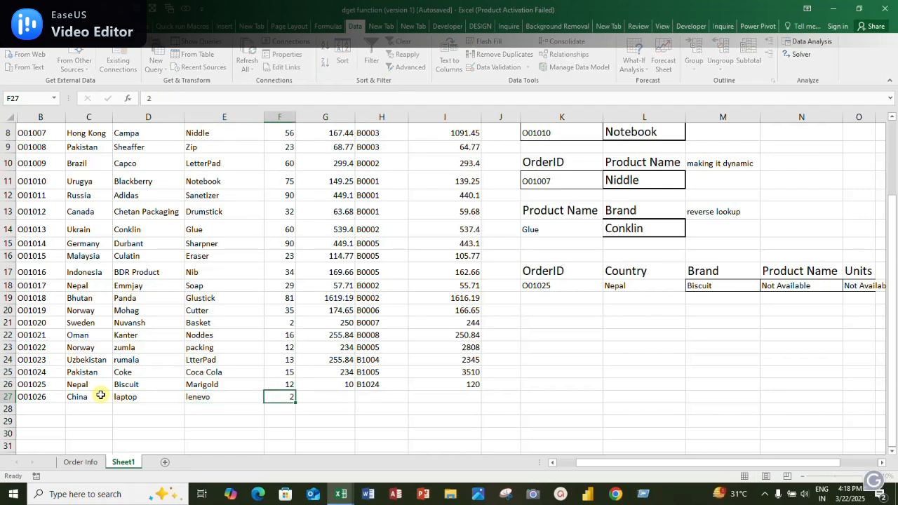
{"action": "key", "text": "Tab"}
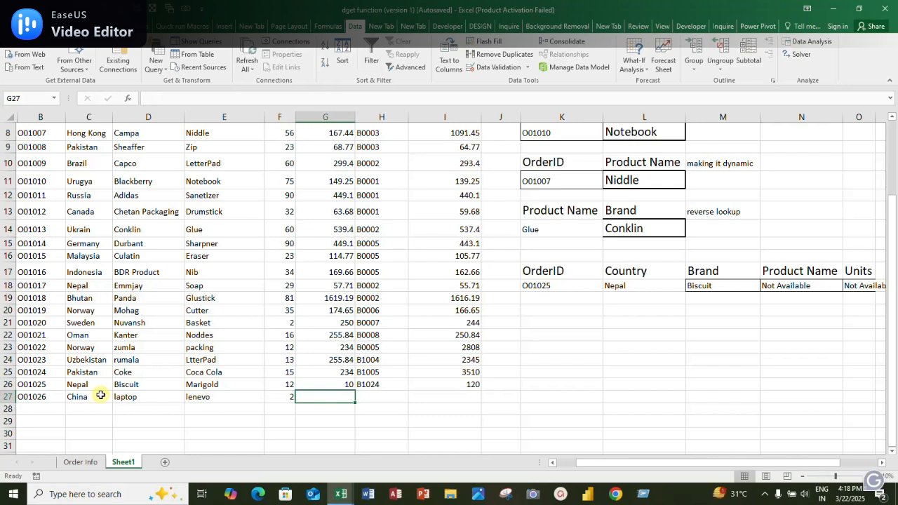
{"action": "type", "text": "600000"}
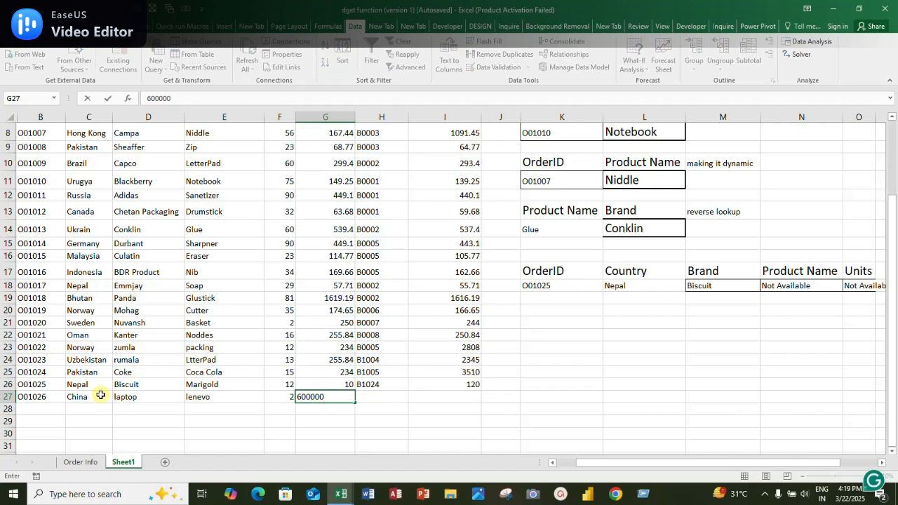
{"action": "key", "text": "BackSpace"}
{"action": "key", "text": "Return"}
Extend the code series from H26 down one row, giving B1025 in H27
{"action": "key", "text": "Up"}
{"action": "key", "text": "Up"}
{"action": "key", "text": "Down"}
{"action": "key", "text": "Down"}
{"action": "key", "text": "Down"}
{"action": "key", "text": "Up"}
{"action": "key", "text": "Right"}
{"action": "key", "text": "Up"}
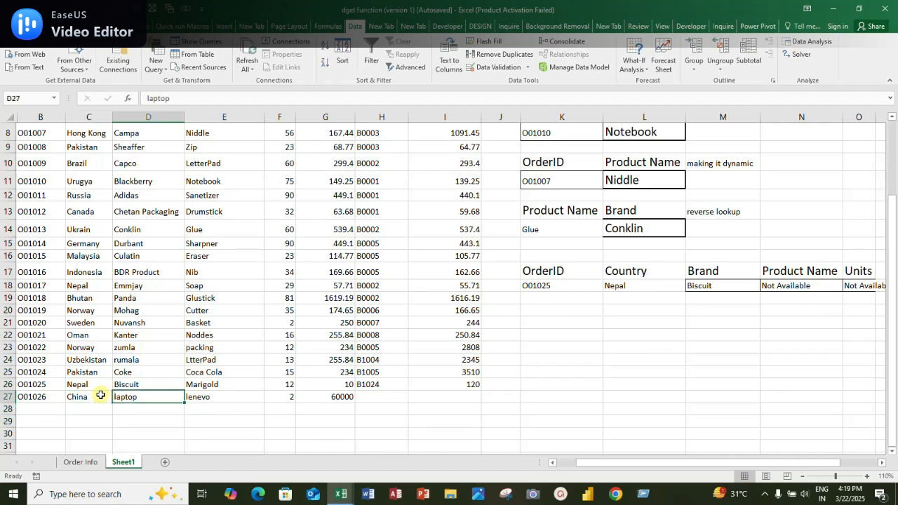
{"action": "key", "text": "Right"}
{"action": "key", "text": "Right"}
{"action": "key", "text": "Right"}
{"action": "key", "text": "Right"}
{"action": "key", "text": "Up"}
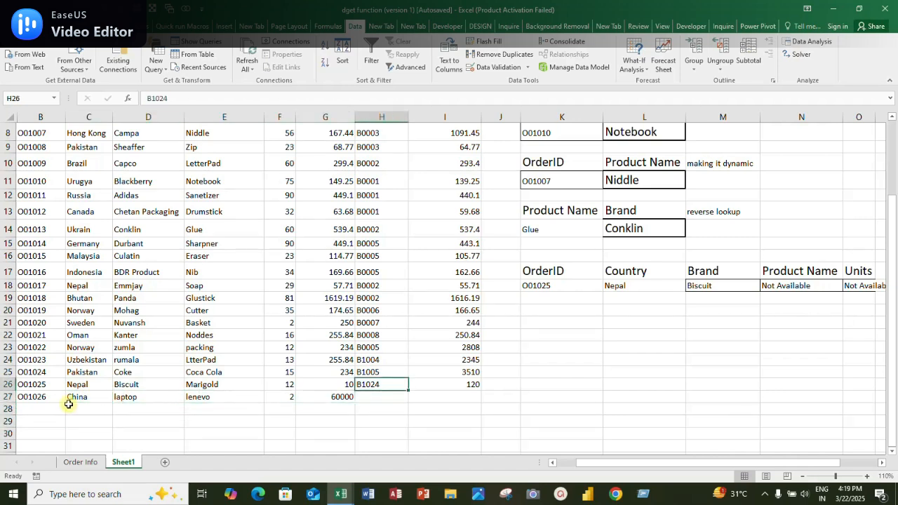
{"action": "left_click_drag", "start_coordinate": [409, 391], "coordinate": [407, 399]}
Fill the units-times-cost formula from I26 down into I27 for the new record
{"action": "left_click", "coordinate": [458, 399]}
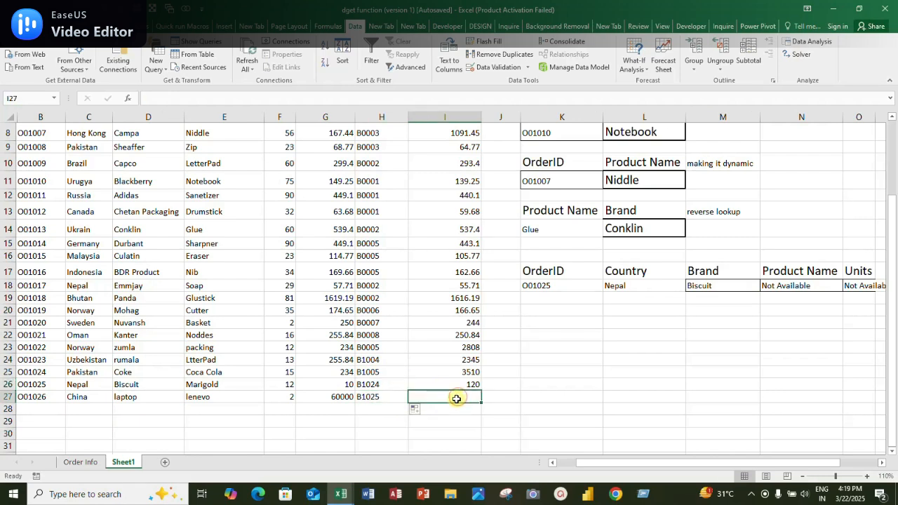
{"action": "left_click", "coordinate": [462, 385]}
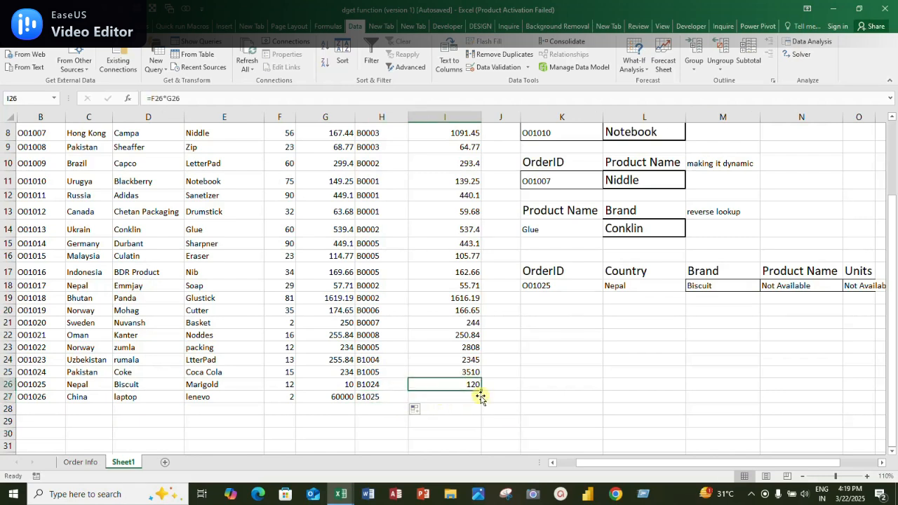
{"action": "left_click_drag", "start_coordinate": [483, 392], "coordinate": [474, 401]}
{"action": "left_click", "coordinate": [470, 399]}
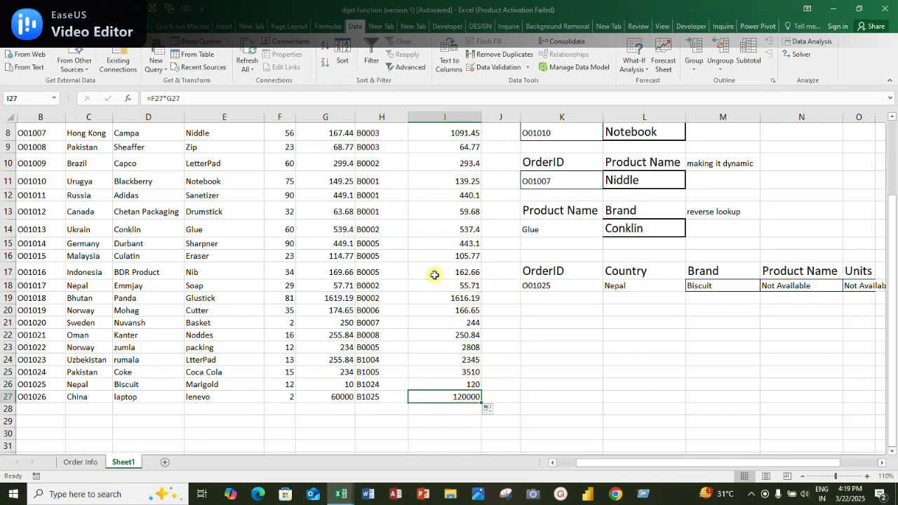
Copy the new record's order ID and country from B27:C27 into the lookup criteria at K18:L18
{"action": "left_click", "coordinate": [41, 398]}
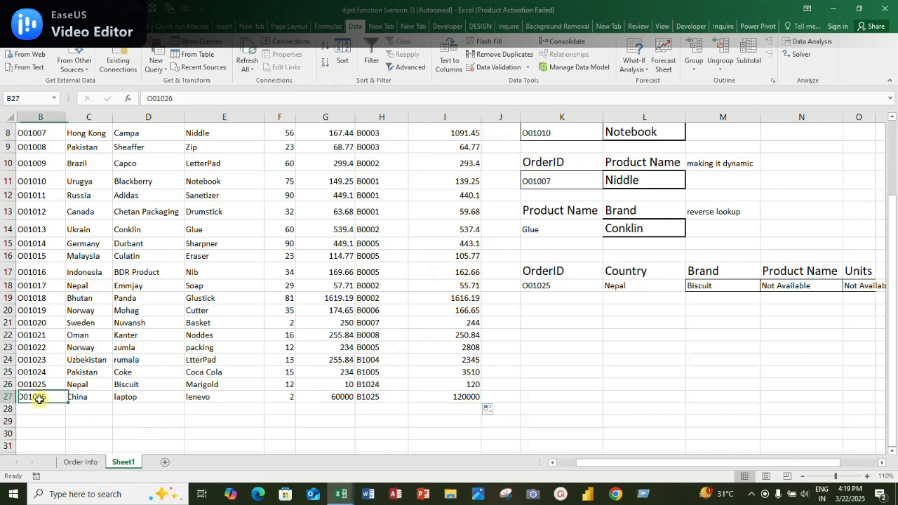
{"action": "left_click", "coordinate": [84, 397]}
{"action": "left_click_drag", "start_coordinate": [40, 398], "coordinate": [68, 398]}
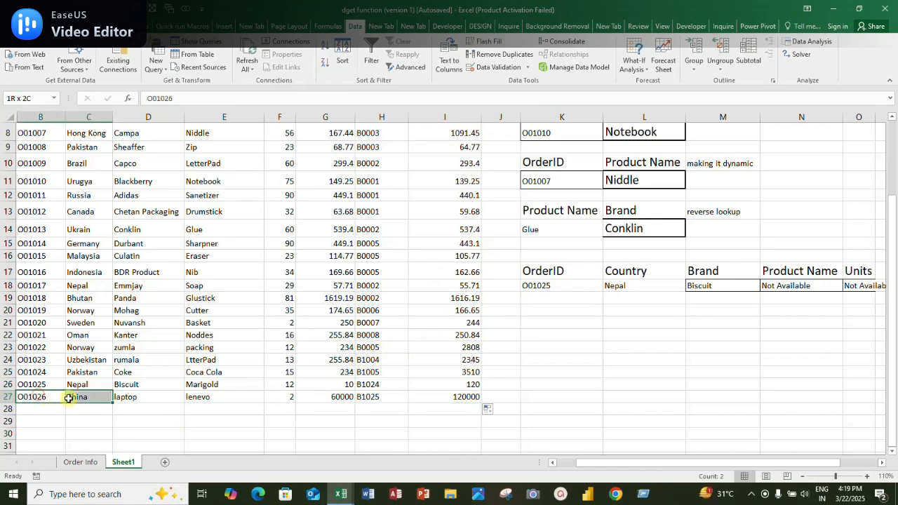
{"action": "key", "text": "ctrl+c"}
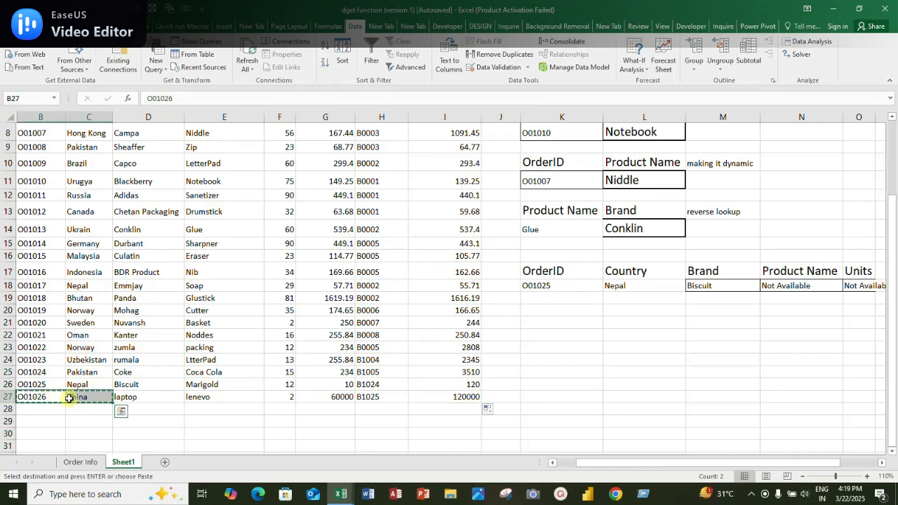
{"action": "left_click", "coordinate": [536, 287]}
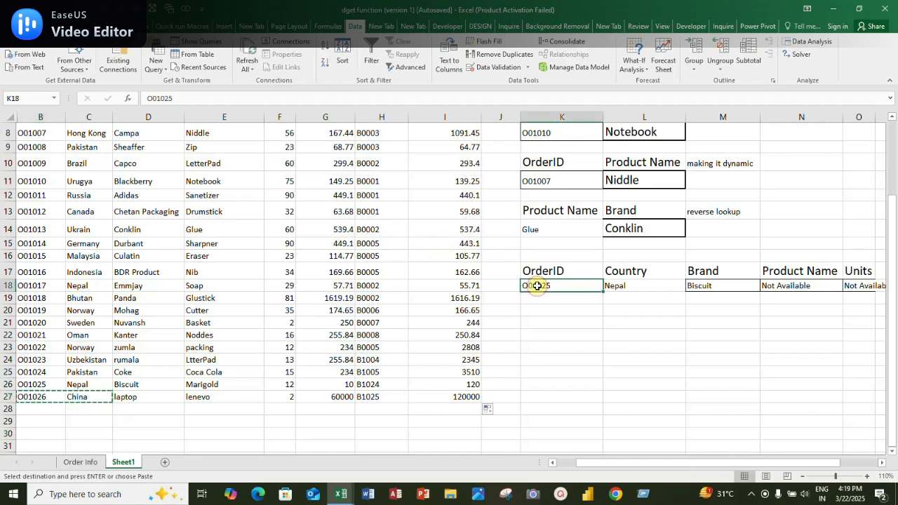
{"action": "key", "text": "ctrl+v"}
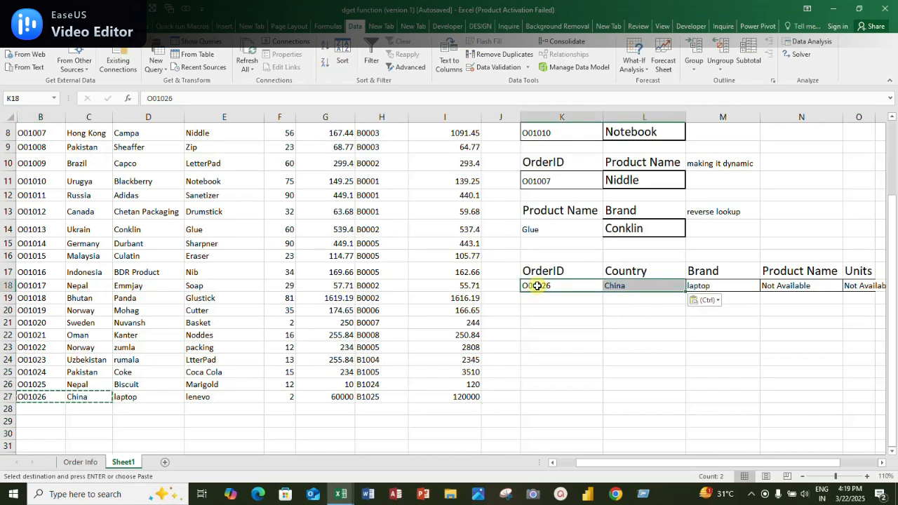
Make the database columns $B:$I and the criteria range $K$17:$L$18 absolute in M18's Brand formula
{"action": "left_click", "coordinate": [711, 288]}
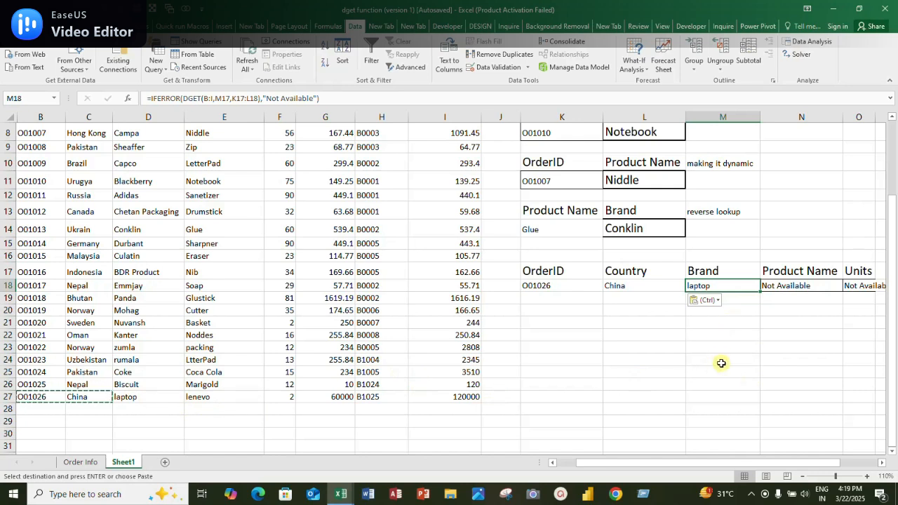
{"action": "left_click", "coordinate": [792, 286]}
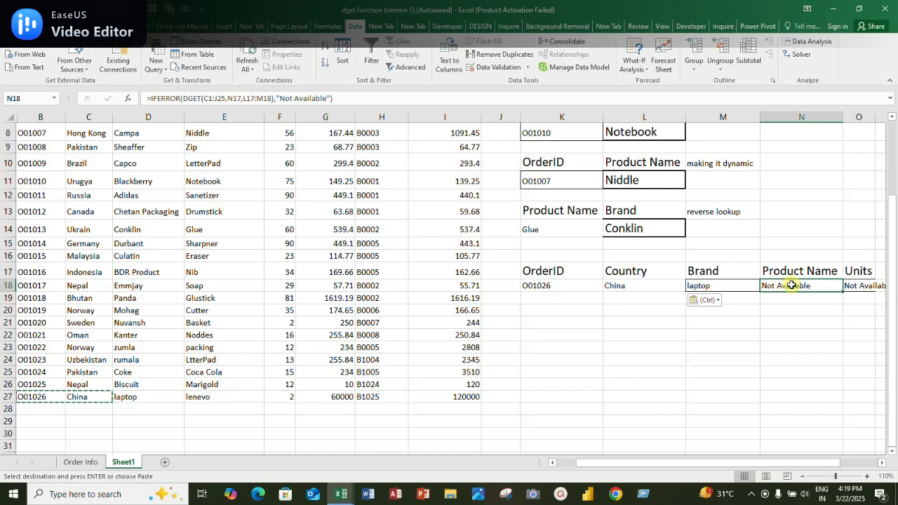
{"action": "double_click", "coordinate": [791, 286]}
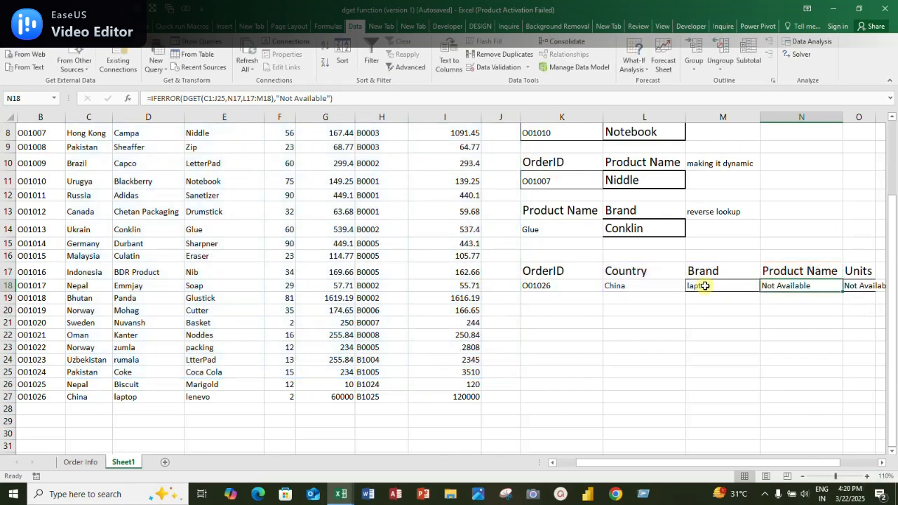
{"action": "left_click", "coordinate": [701, 286]}
{"action": "double_click", "coordinate": [702, 285]}
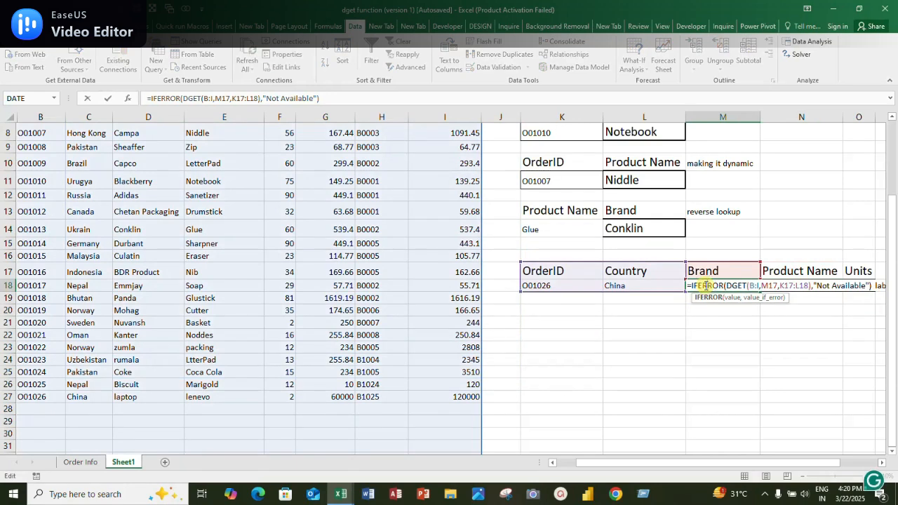
{"action": "left_click", "coordinate": [208, 98]}
{"action": "double_click", "coordinate": [208, 98]}
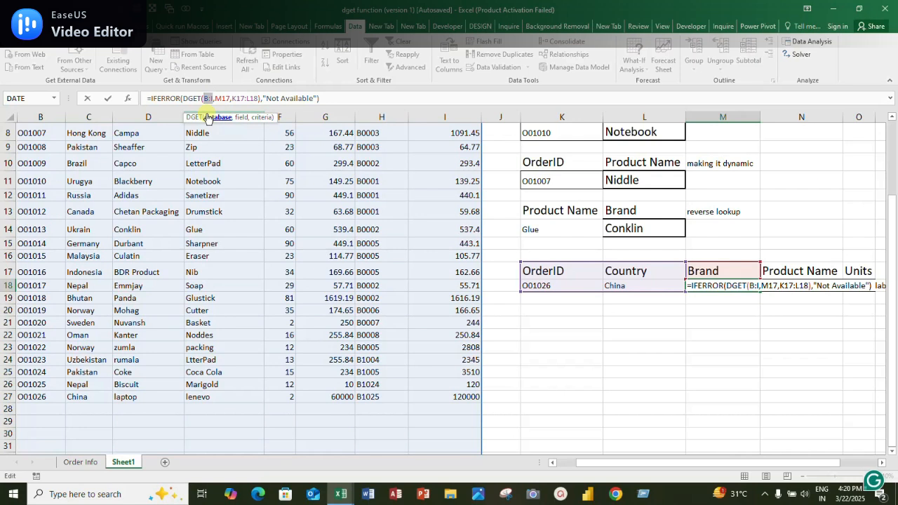
{"action": "key", "text": "F4"}
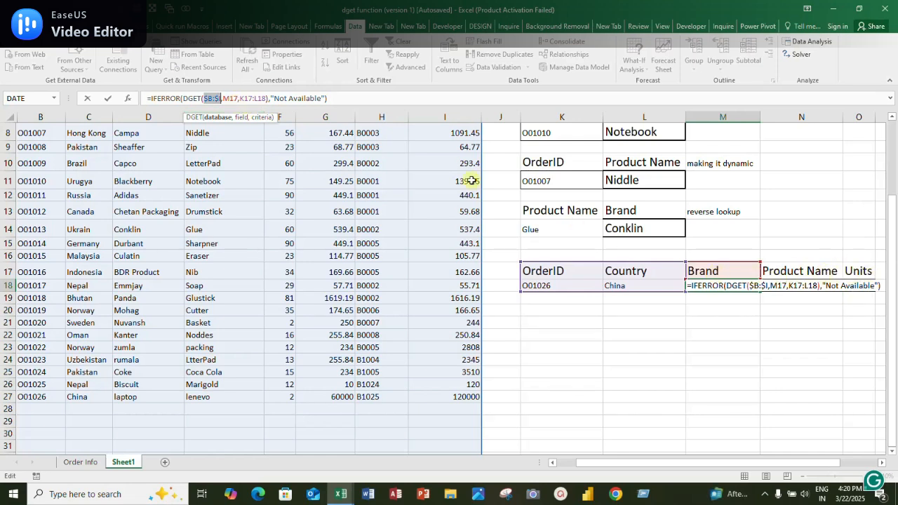
{"action": "left_click", "coordinate": [267, 98]}
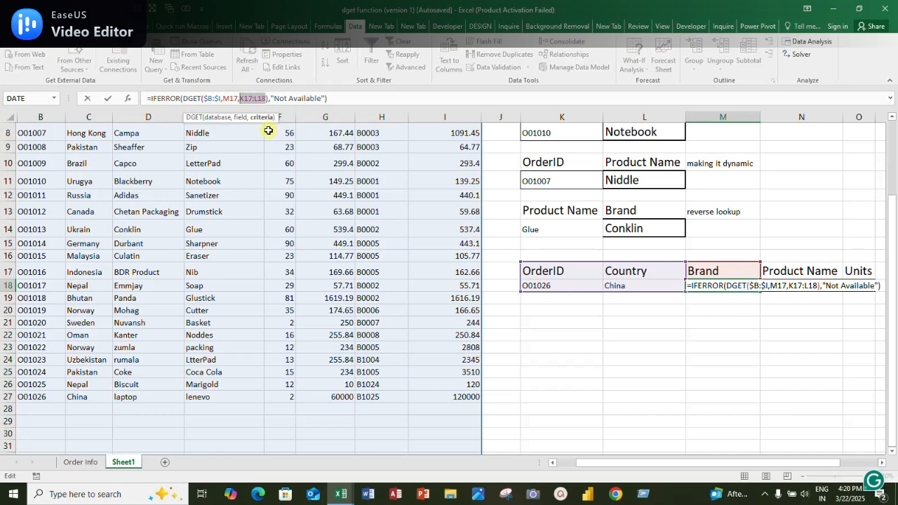
{"action": "key", "text": "F4"}
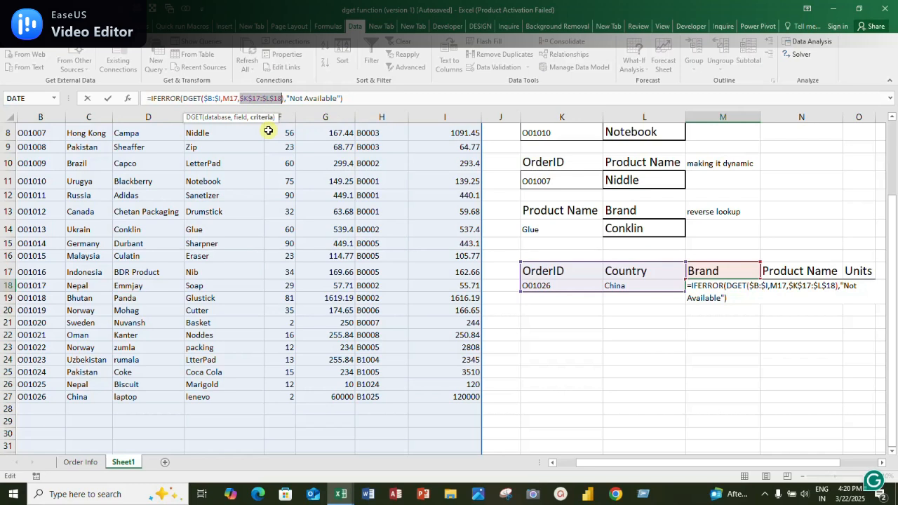
{"action": "key", "text": "Return"}
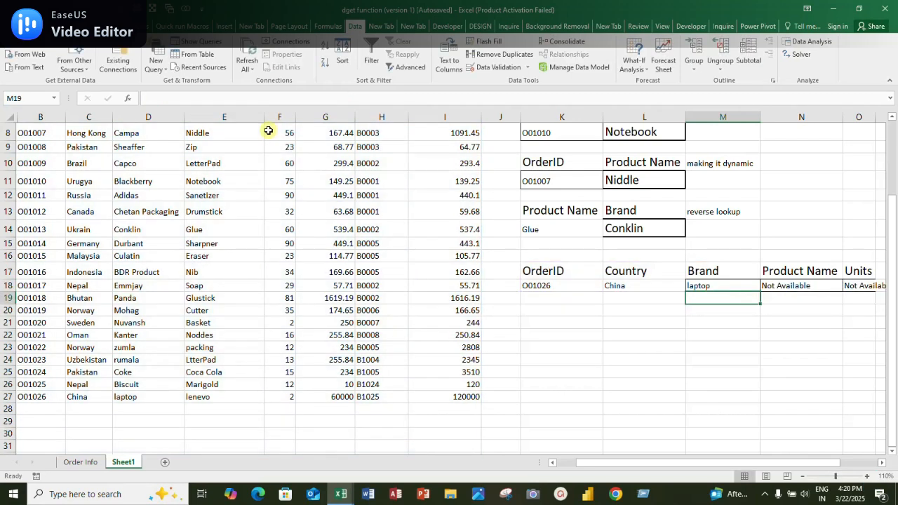
Fill M18's formula across N18:O18 for Product Name and Units, and auto-fit the width of column O
{"action": "left_click_drag", "start_coordinate": [691, 235], "coordinate": [703, 277]}
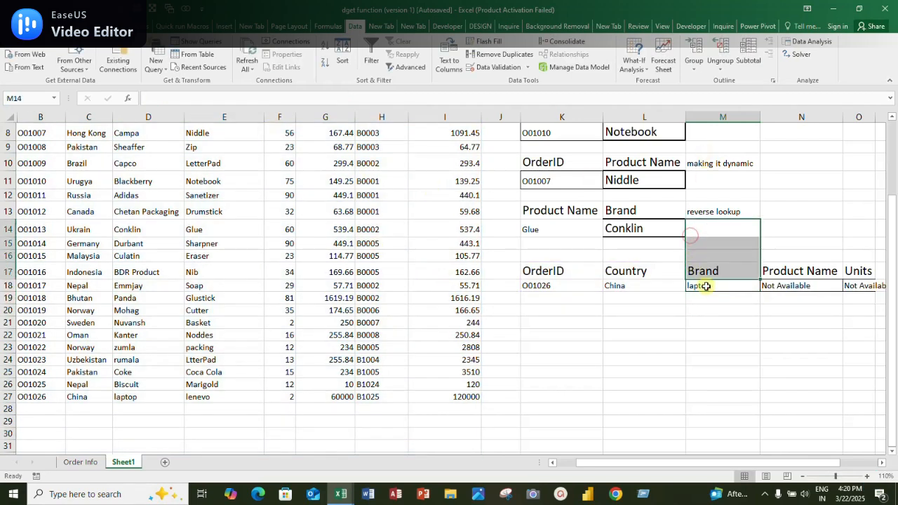
{"action": "left_click", "coordinate": [705, 286]}
{"action": "left_click_drag", "start_coordinate": [762, 288], "coordinate": [863, 289]}
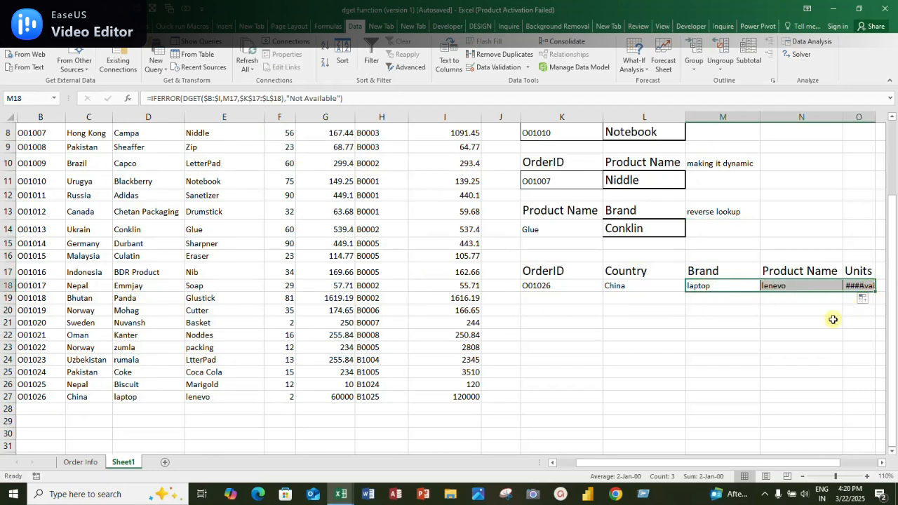
{"action": "left_click", "coordinate": [808, 324]}
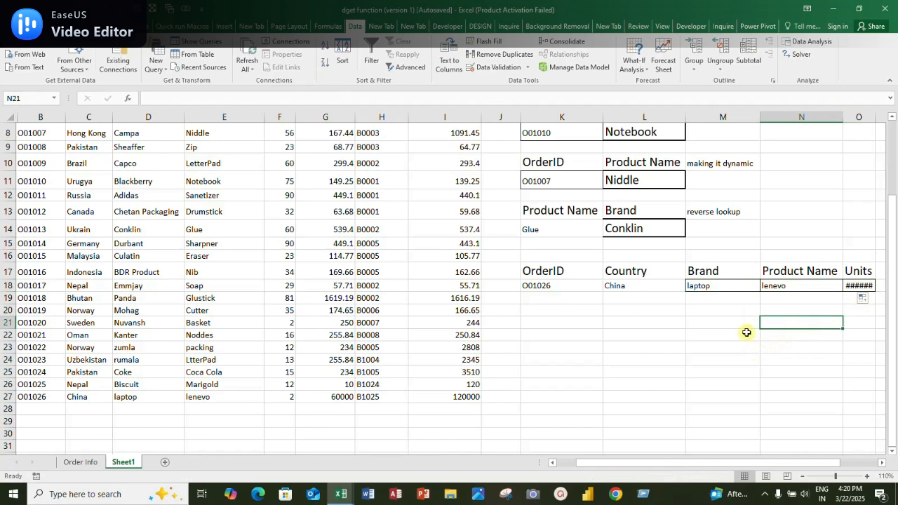
{"action": "left_click", "coordinate": [776, 288]}
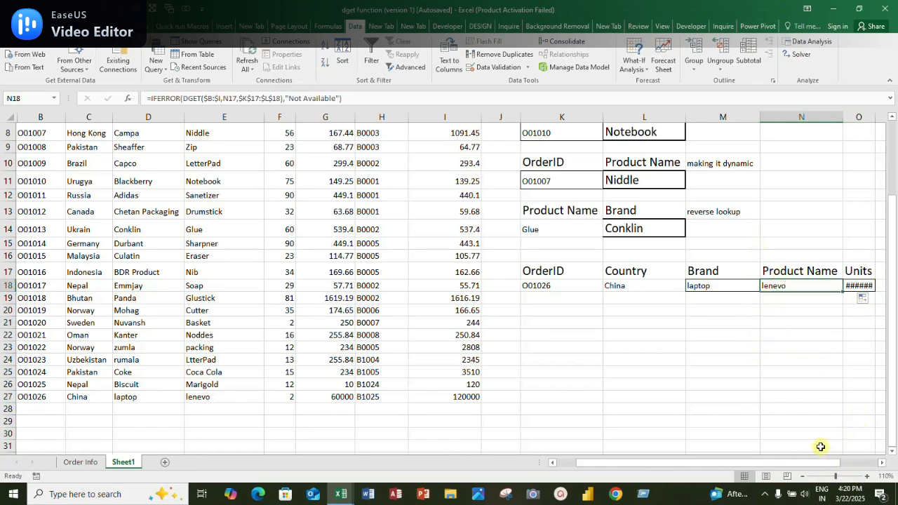
{"action": "scroll", "coordinate": [821, 461], "scroll_direction": "right", "scroll_amount": 2}
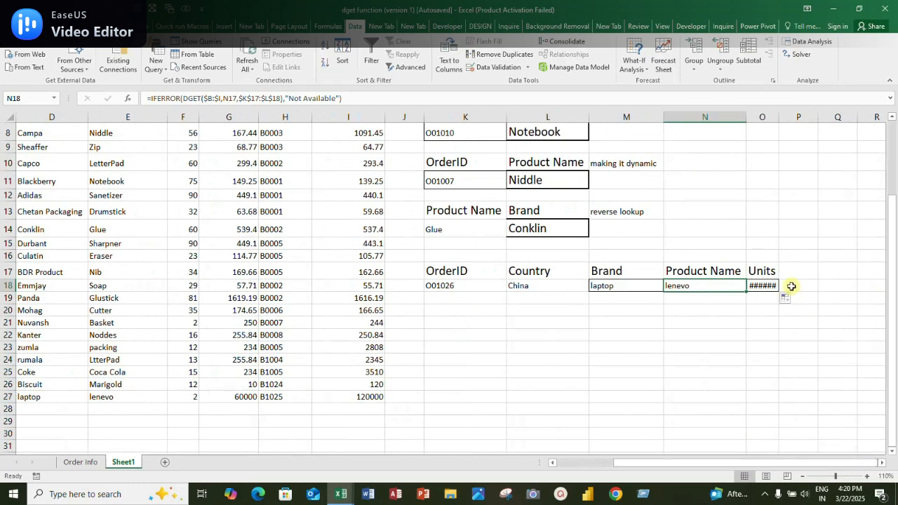
{"action": "double_click", "coordinate": [778, 114]}
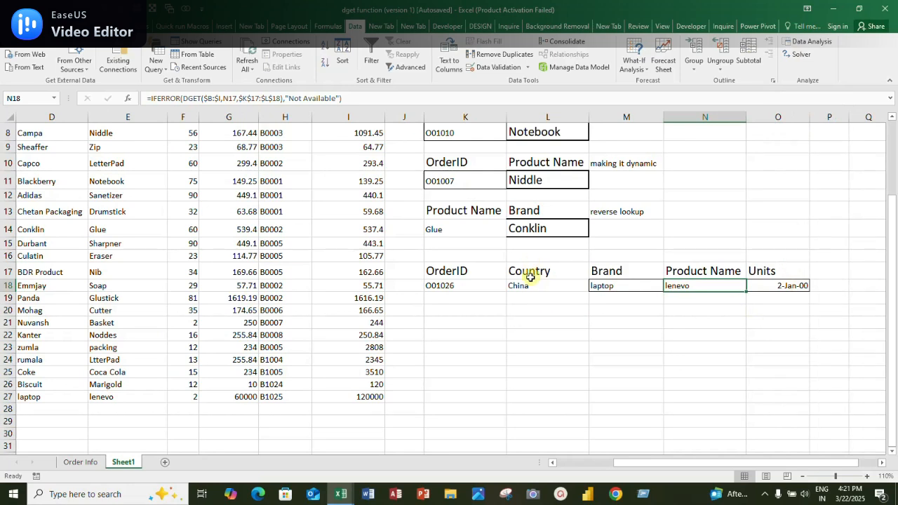
{"action": "left_click", "coordinate": [437, 273]}
{"action": "left_click", "coordinate": [443, 296]}
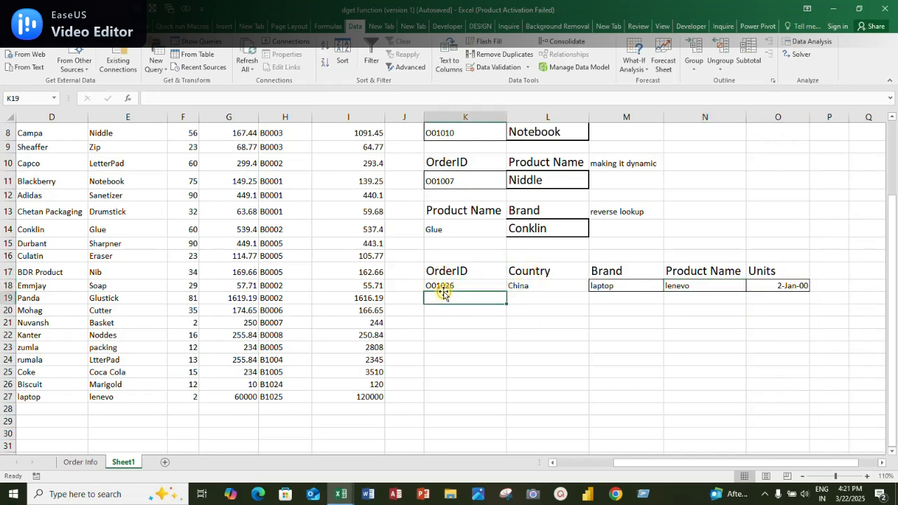
{"action": "left_click", "coordinate": [475, 282]}
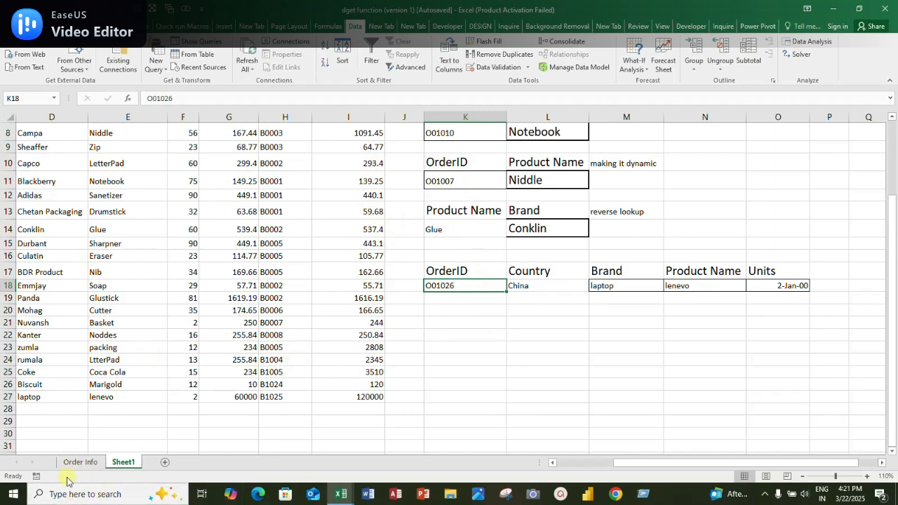
{"action": "left_click", "coordinate": [100, 254]}
{"action": "key", "text": "Up"}
{"action": "key", "text": "Up"}
{"action": "key", "text": "Up"}
{"action": "key", "text": "Up"}
{"action": "key", "text": "Up"}
{"action": "key", "text": "Up"}
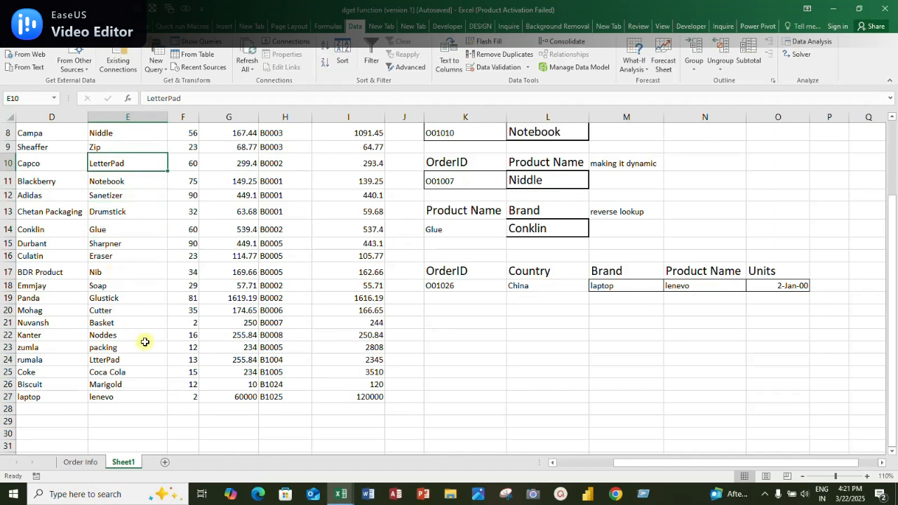
{"action": "left_click_drag", "start_coordinate": [133, 199], "coordinate": [136, 225]}
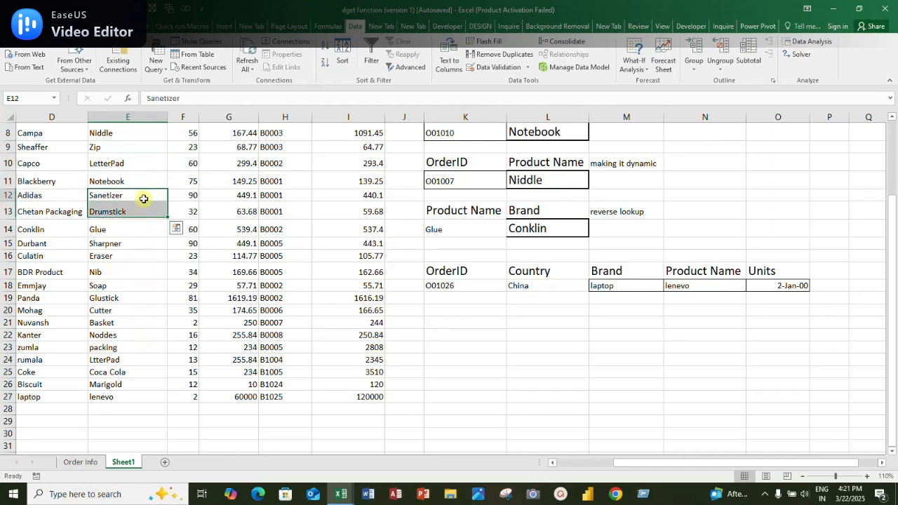
Convert the order data range into an Excel table and apply the orange banded table style
{"action": "left_click", "coordinate": [144, 199]}
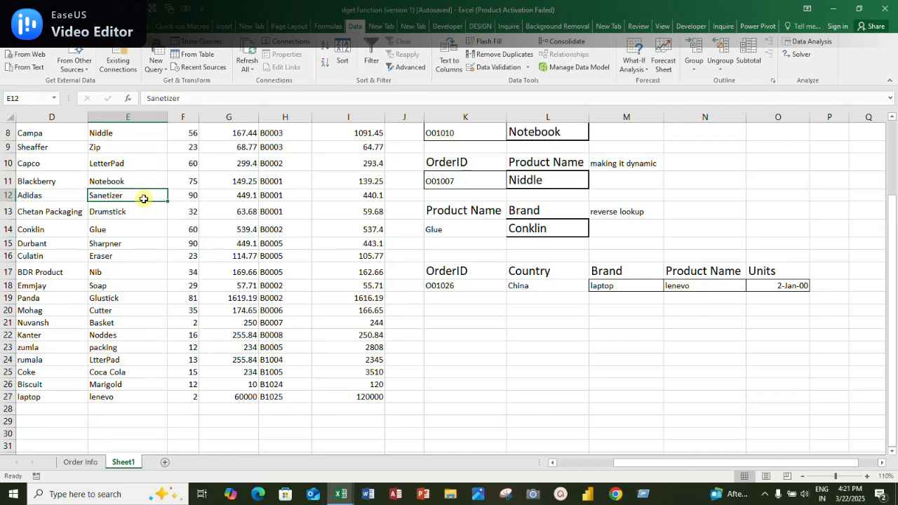
{"action": "key", "text": "ctrl+t"}
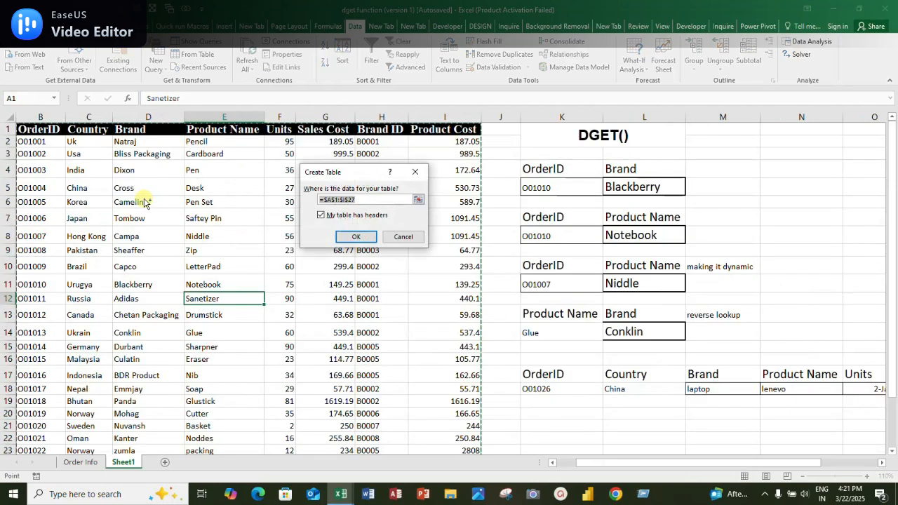
{"action": "left_click", "coordinate": [364, 237]}
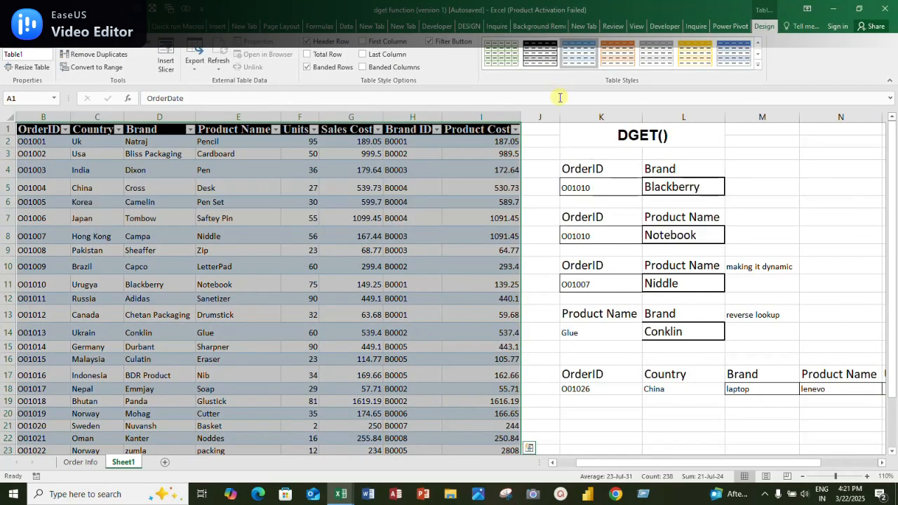
{"action": "left_click", "coordinate": [617, 53]}
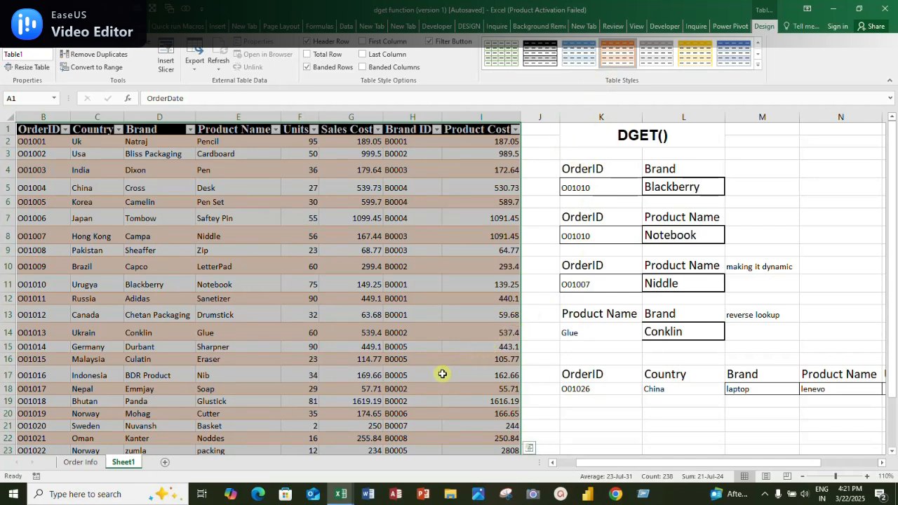
{"action": "left_click", "coordinate": [442, 374]}
Examine the formatted order table's rows down to the last record in row 27 and the lookup results beside it
{"action": "left_click", "coordinate": [195, 400]}
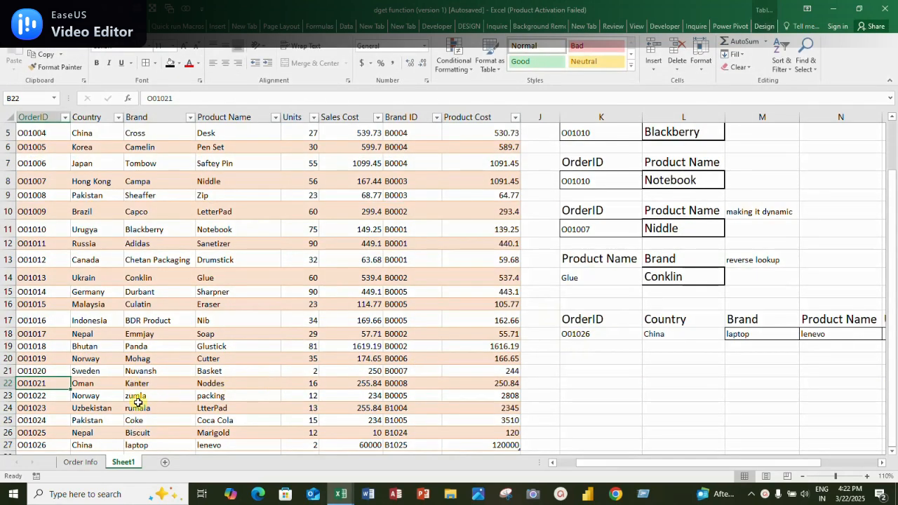
{"action": "key", "text": "Down"}
{"action": "key", "text": "Down"}
{"action": "key", "text": "Down"}
{"action": "key", "text": "Down"}
{"action": "key", "text": "Down"}
{"action": "key", "text": "Down"}
{"action": "key", "text": "Down"}
{"action": "key", "text": "Down"}
{"action": "key", "text": "Down"}
{"action": "key", "text": "Down"}
{"action": "key", "text": "Down"}
{"action": "key", "text": "Down"}
{"action": "key", "text": "Down"}
{"action": "key", "text": "Down"}
{"action": "key", "text": "Down"}
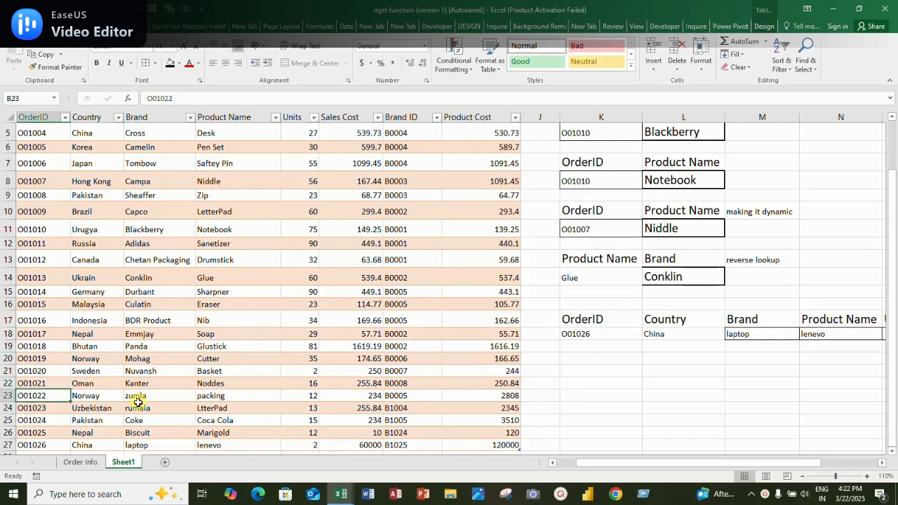
{"action": "key", "text": "Up"}
{"action": "key", "text": "Up"}
{"action": "key", "text": "Up"}
{"action": "key", "text": "Up"}
{"action": "key", "text": "Up"}
{"action": "key", "text": "Up"}
{"action": "key", "text": "Up"}
{"action": "key", "text": "Up"}
{"action": "key", "text": "Up"}
{"action": "key", "text": "Up"}
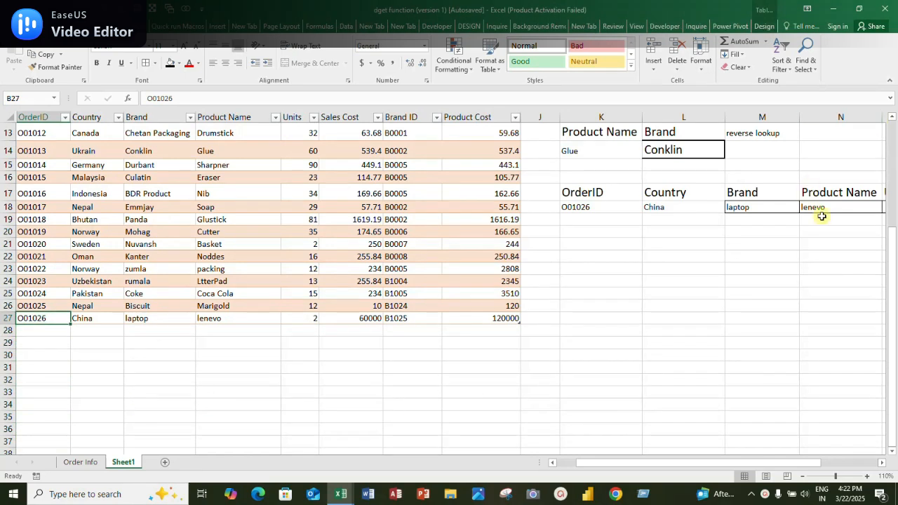
{"action": "left_click_drag", "start_coordinate": [891, 252], "coordinate": [887, 112]}
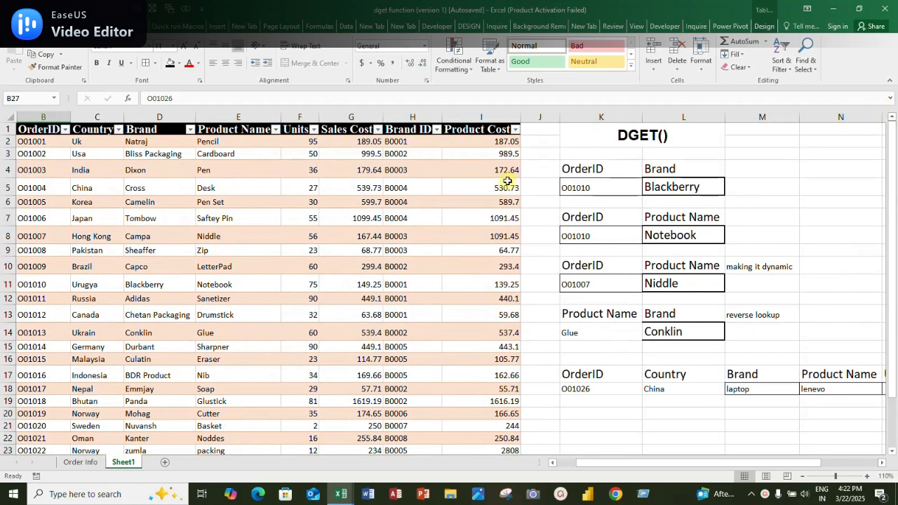